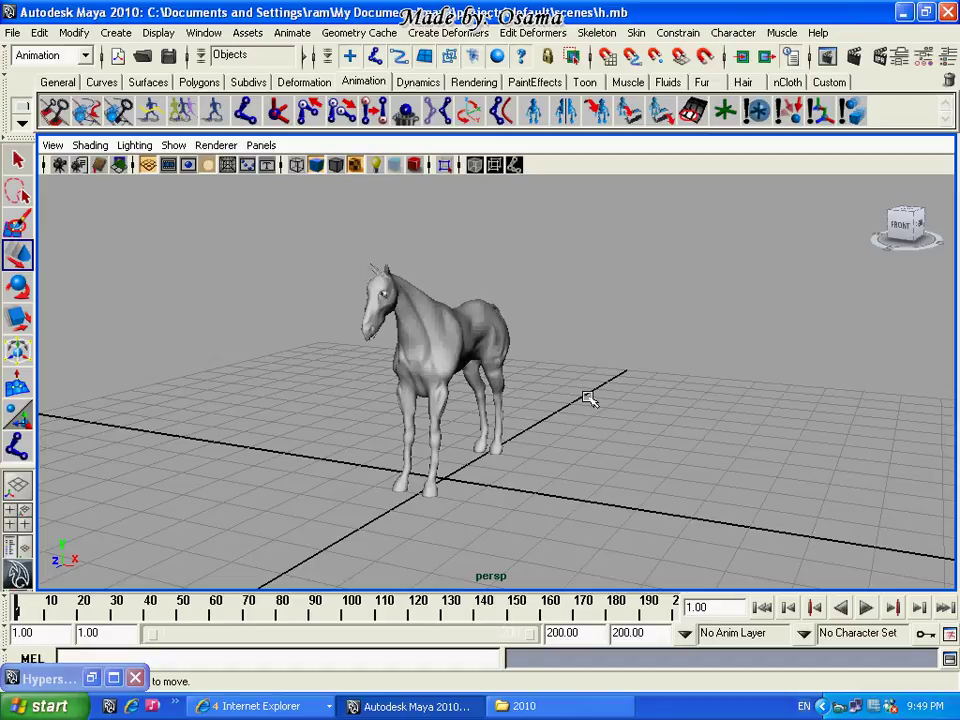
Select the horse body and show the Channel Box/Layer Editor
{"action": "mouse_move", "coordinate": [476, 388]}
{"action": "left_mouse_down", "text": "alt"}
{"action": "mouse_move", "coordinate": [606, 396]}
{"action": "mouse_move", "coordinate": [673, 380]}
{"action": "mouse_move", "coordinate": [351, 379]}
{"action": "mouse_move", "coordinate": [454, 386]}
{"action": "mouse_move", "coordinate": [493, 274]}
{"action": "mouse_move", "coordinate": [467, 332]}
{"action": "mouse_move", "coordinate": [491, 352]}
{"action": "left_mouse_up", "text": "alt"}
{"action": "right_click_drag", "start_coordinate": [551, 332], "coordinate": [553, 403], "text": "alt"}
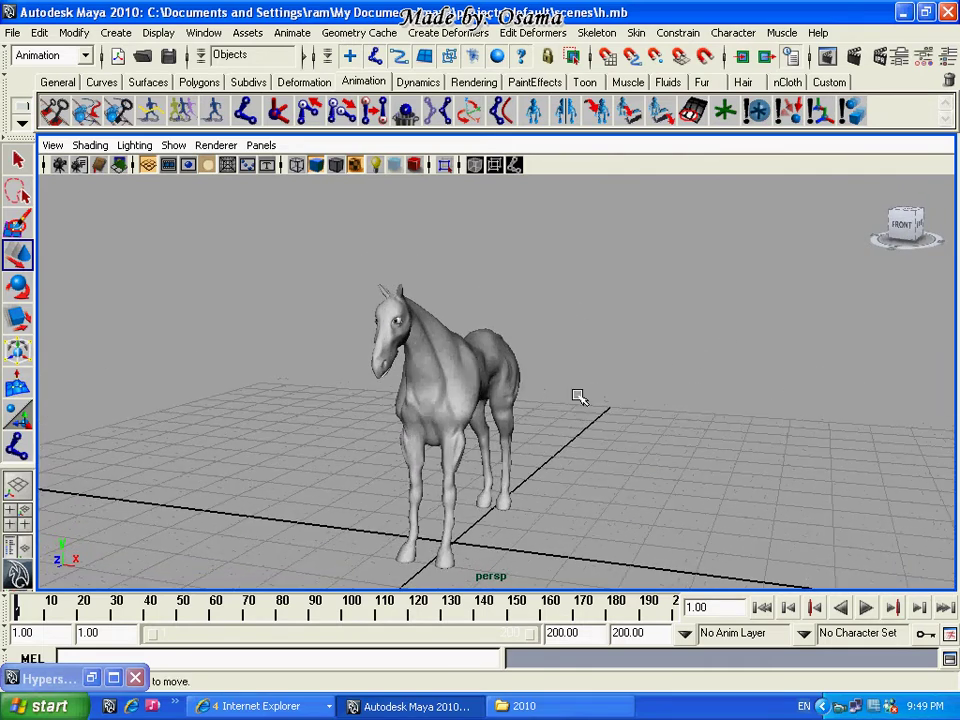
{"action": "mouse_move", "coordinate": [590, 403]}
{"action": "left_mouse_down", "text": "alt"}
{"action": "mouse_move", "coordinate": [440, 440]}
{"action": "mouse_move", "coordinate": [333, 247]}
{"action": "left_mouse_up", "text": "alt"}
{"action": "mouse_move", "coordinate": [308, 310]}
{"action": "right_mouse_down", "text": "alt"}
{"action": "mouse_move", "coordinate": [463, 470]}
{"action": "mouse_move", "coordinate": [488, 450]}
{"action": "right_mouse_up", "text": "alt"}
{"action": "mouse_move", "coordinate": [350, 333]}
{"action": "left_mouse_down", "text": "alt"}
{"action": "mouse_move", "coordinate": [480, 360]}
{"action": "mouse_move", "coordinate": [578, 335]}
{"action": "left_mouse_up", "text": "alt"}
{"action": "right_click_drag", "start_coordinate": [648, 404], "coordinate": [594, 396], "text": "alt"}
{"action": "mouse_move", "coordinate": [594, 396]}
{"action": "left_mouse_down", "text": "alt"}
{"action": "mouse_move", "coordinate": [572, 388]}
{"action": "mouse_move", "coordinate": [555, 397]}
{"action": "left_mouse_up", "text": "alt"}
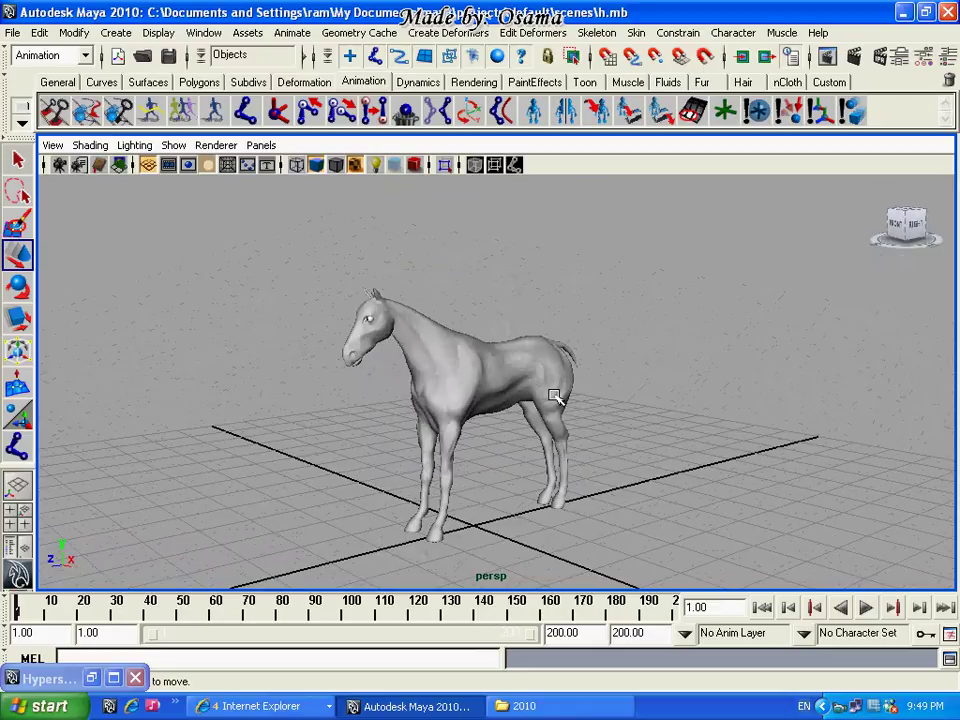
{"action": "left_click", "coordinate": [479, 365]}
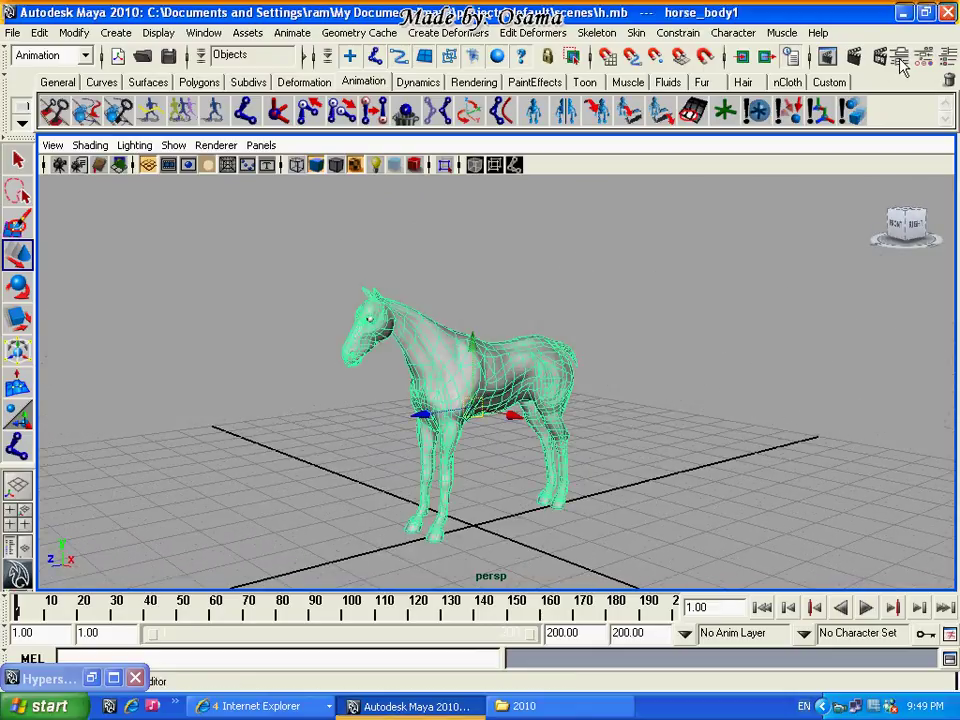
{"action": "left_click", "coordinate": [945, 57]}
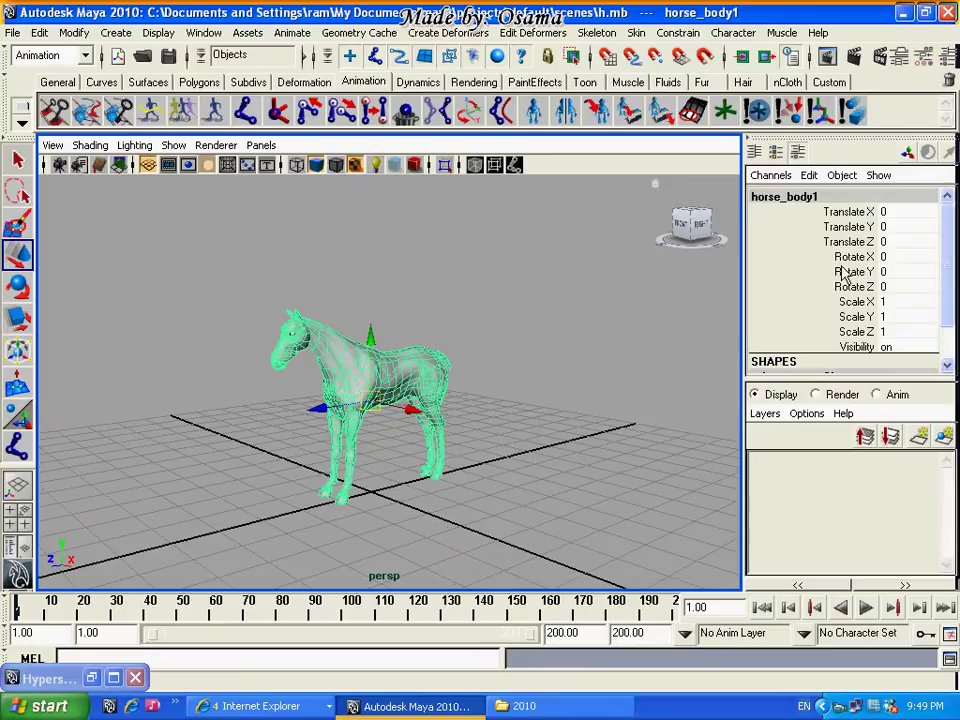
Create a new display layer named character_body
{"action": "left_click", "coordinate": [941, 441]}
{"action": "double_click", "coordinate": [826, 463]}
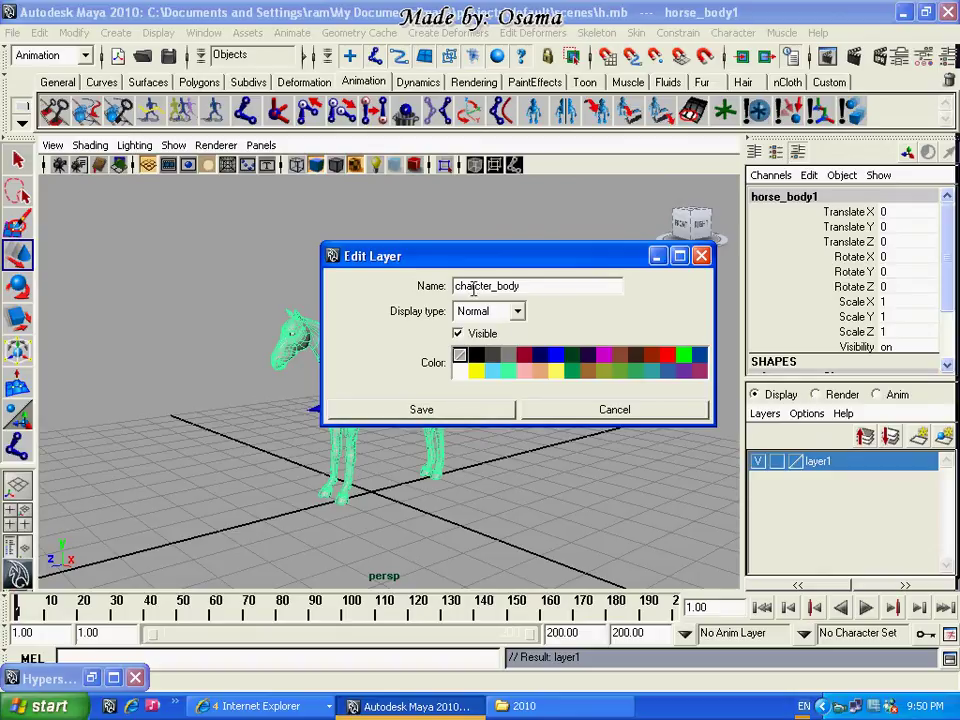
{"action": "left_click", "coordinate": [482, 407]}
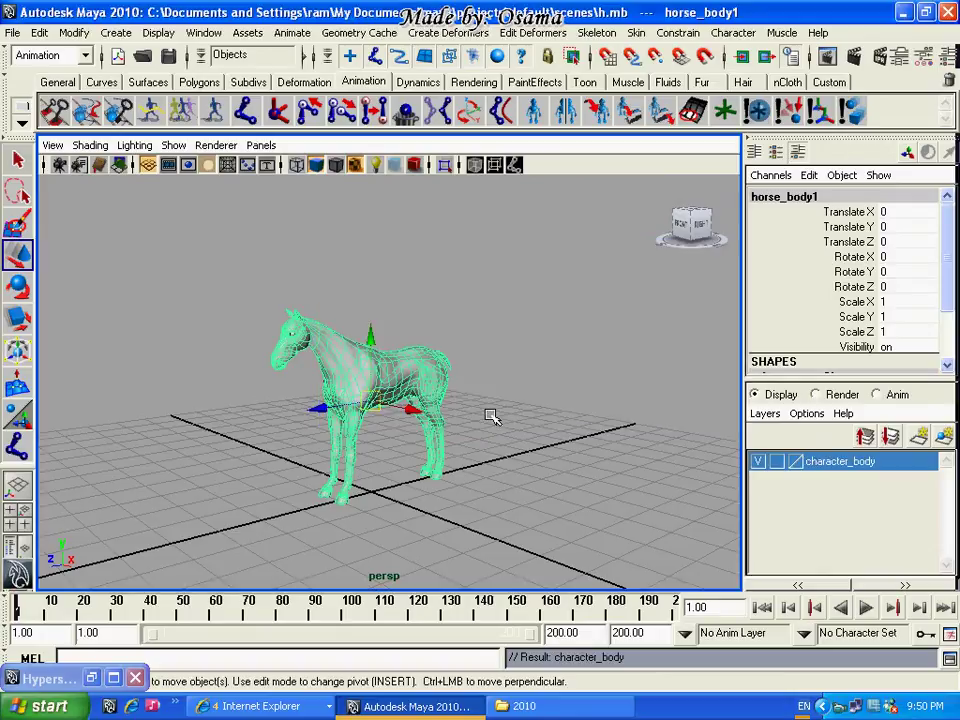
Add the horse body to the character_body layer and hide that layer
{"action": "left_click", "coordinate": [452, 381]}
{"action": "left_click", "coordinate": [447, 362]}
{"action": "right_click", "coordinate": [840, 470]}
{"action": "left_click", "coordinate": [790, 512]}
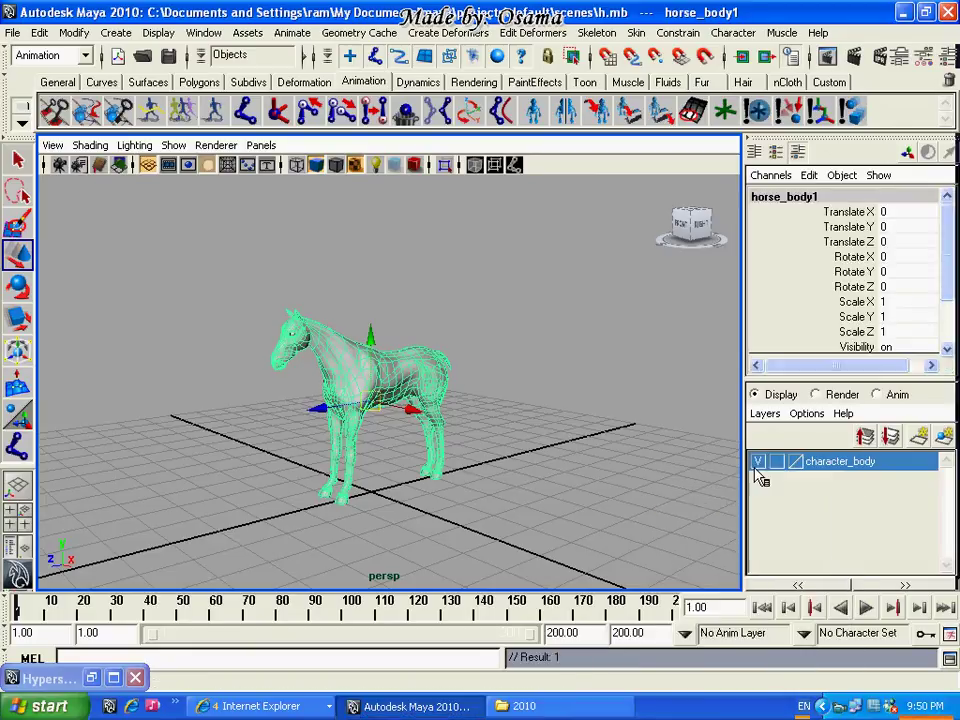
{"action": "left_click", "coordinate": [598, 393]}
{"action": "left_click", "coordinate": [758, 462]}
Put the eyeball parts on a new display layer named eyes and hide it
{"action": "left_click_drag", "start_coordinate": [229, 328], "coordinate": [310, 320], "text": "alt"}
{"action": "left_click_drag", "start_coordinate": [300, 246], "coordinate": [467, 317], "text": "ctrl+alt"}
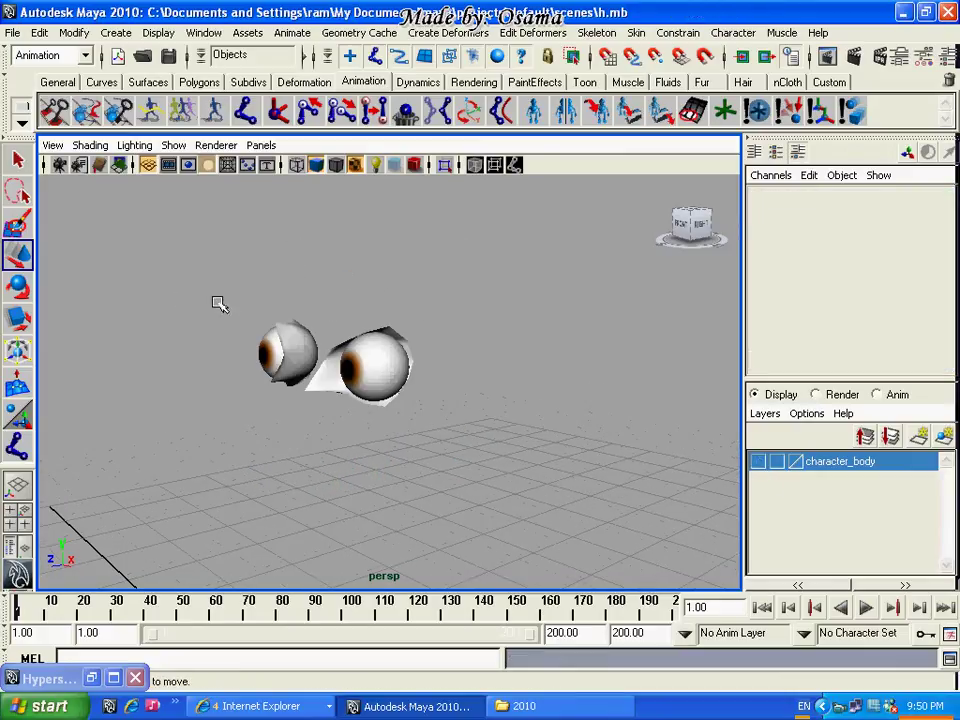
{"action": "left_click", "coordinate": [300, 354]}
{"action": "scroll", "coordinate": [342, 437], "scroll_direction": "down", "scroll_amount": 3}
{"action": "left_click_drag", "start_coordinate": [342, 437], "coordinate": [427, 476], "text": "alt"}
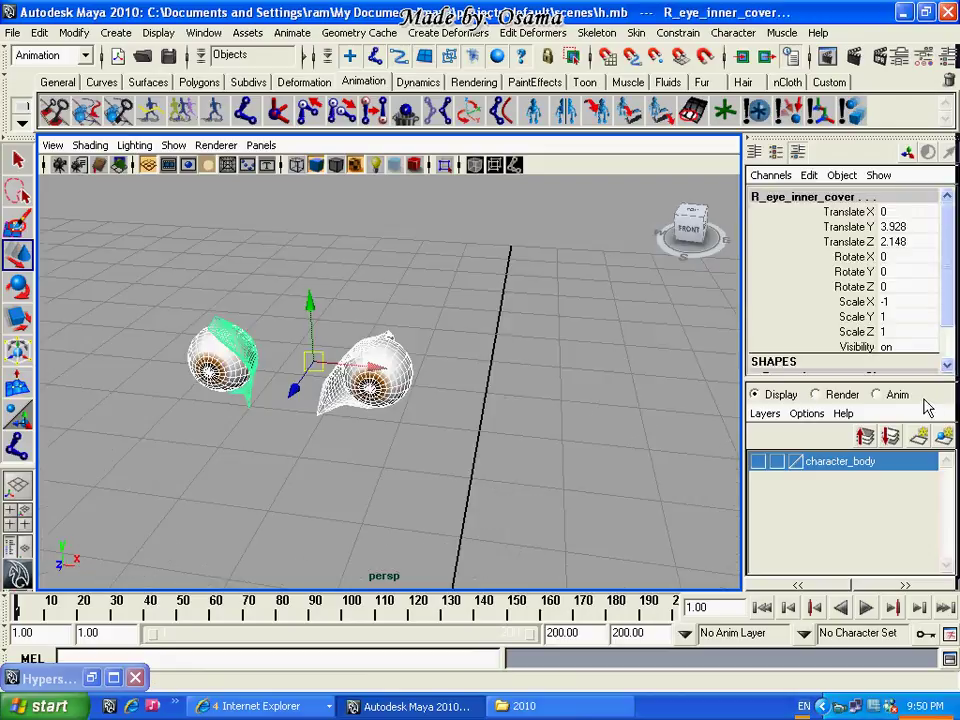
{"action": "left_click", "coordinate": [944, 436]}
{"action": "type", "text": "eyes"}
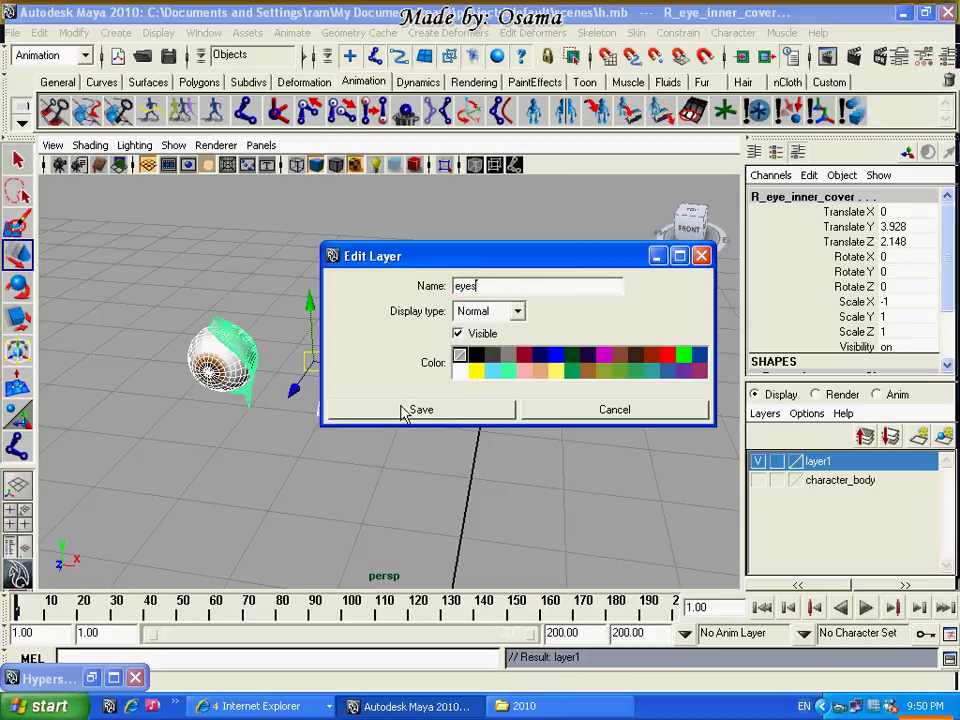
{"action": "left_click", "coordinate": [405, 409]}
{"action": "right_click", "coordinate": [800, 472]}
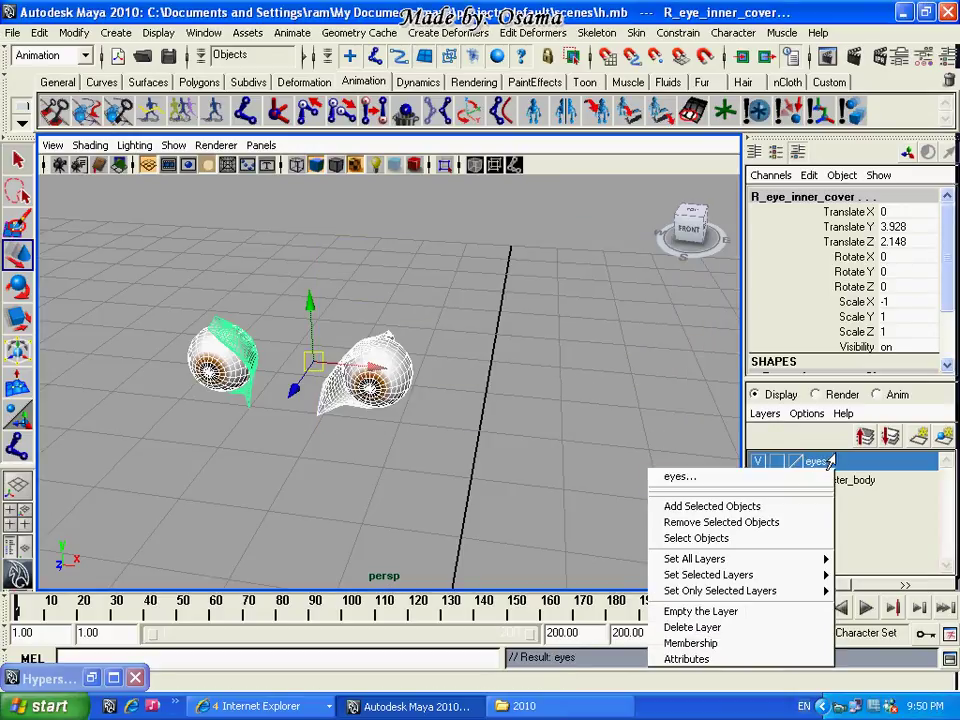
{"action": "left_click", "coordinate": [790, 506]}
{"action": "left_click", "coordinate": [758, 461]}
Unhide the character_body layer and view the horse from a three-quarter side angle
{"action": "left_click", "coordinate": [621, 482]}
{"action": "left_click_drag", "start_coordinate": [621, 482], "coordinate": [186, 431], "text": "alt"}
{"action": "left_click", "coordinate": [758, 480]}
{"action": "mouse_move", "coordinate": [621, 472]}
{"action": "left_mouse_down", "text": "alt"}
{"action": "mouse_move", "coordinate": [467, 422]}
{"action": "mouse_move", "coordinate": [643, 489]}
{"action": "mouse_move", "coordinate": [447, 420]}
{"action": "left_mouse_up", "text": "alt"}
{"action": "key", "text": "space"}
{"action": "key", "text": "space"}
Switch to a zoomed-in side view and set the character_body layer to Template
{"action": "left_click", "coordinate": [455, 419]}
{"action": "left_click_drag", "start_coordinate": [455, 419], "coordinate": [397, 443]}
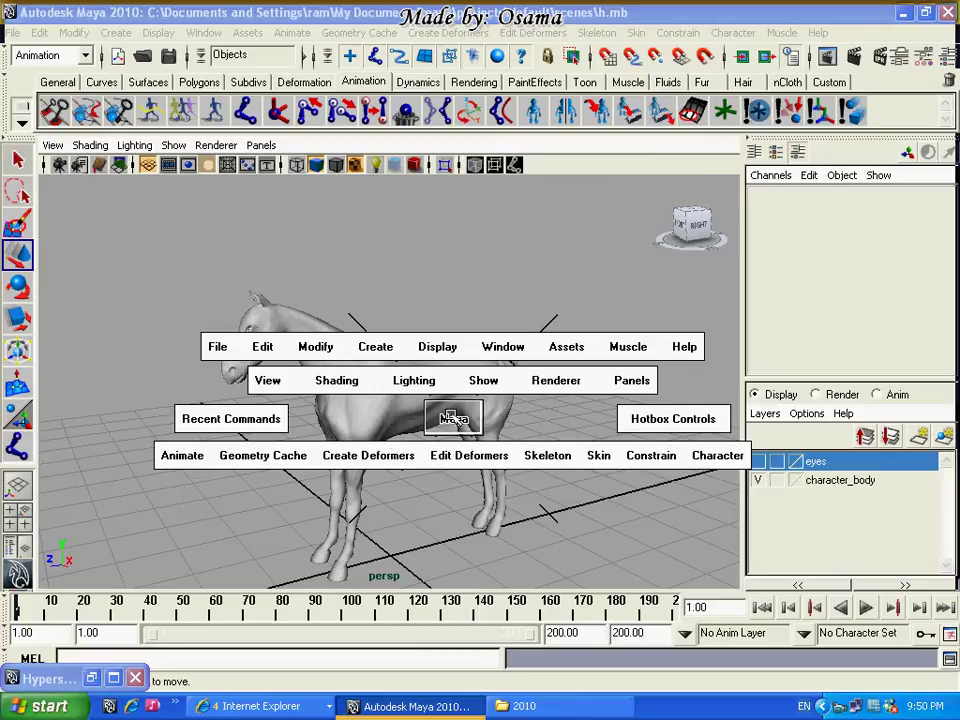
{"action": "left_click_drag", "start_coordinate": [455, 419], "coordinate": [505, 420]}
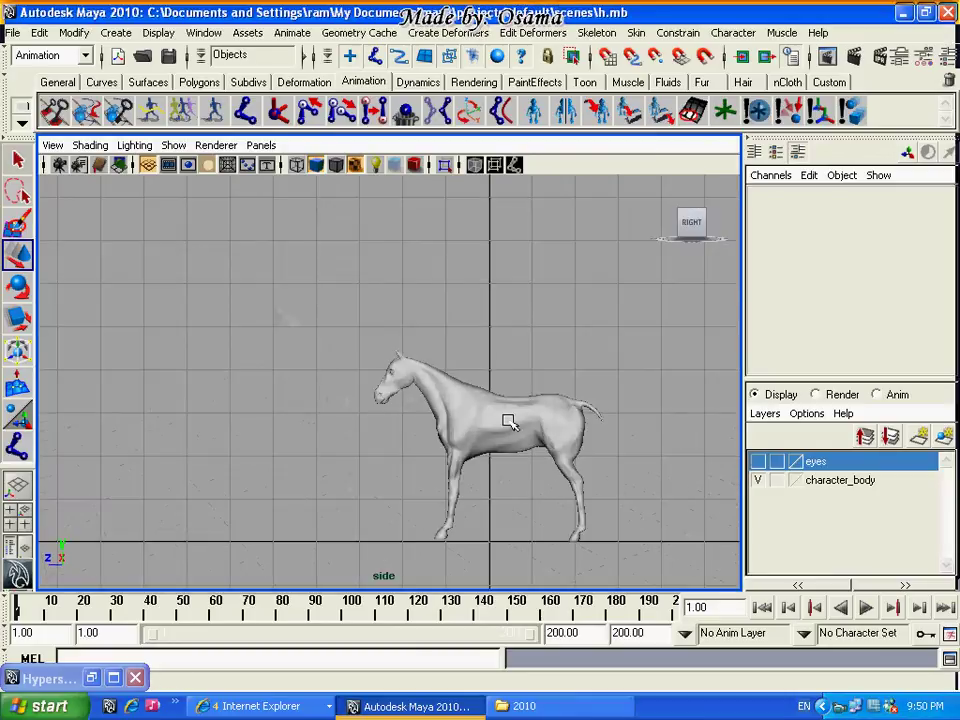
{"action": "scroll", "coordinate": [553, 467], "scroll_direction": "up", "scroll_amount": 5}
{"action": "scroll", "coordinate": [510, 435], "scroll_direction": "up", "scroll_amount": 1}
{"action": "left_click", "coordinate": [777, 480]}
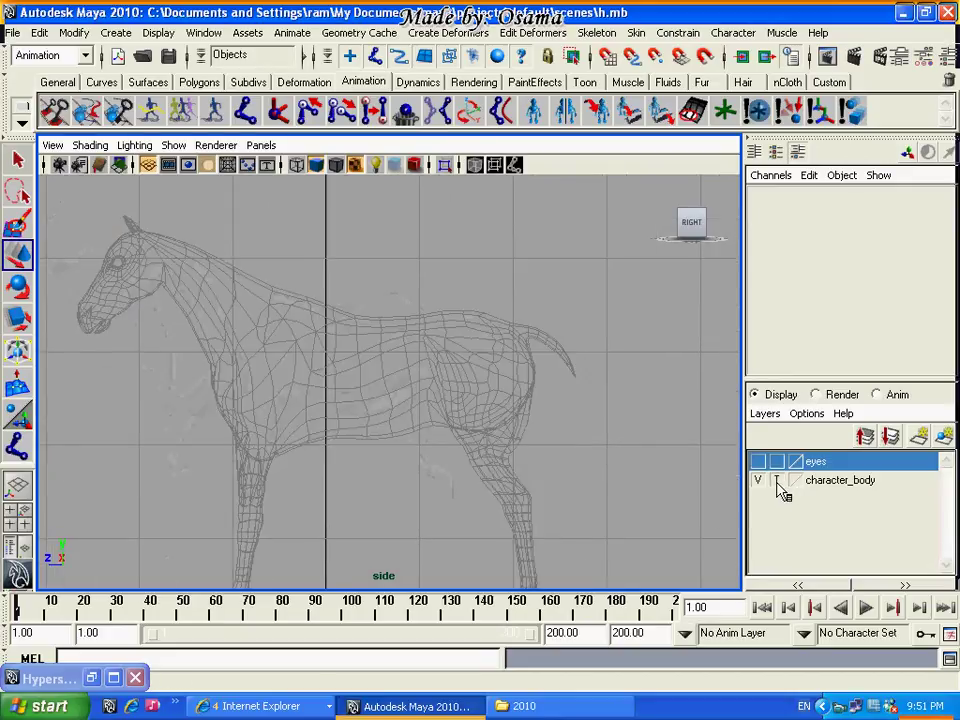
{"action": "middle_click_drag", "start_coordinate": [540, 440], "coordinate": [532, 367], "text": "alt"}
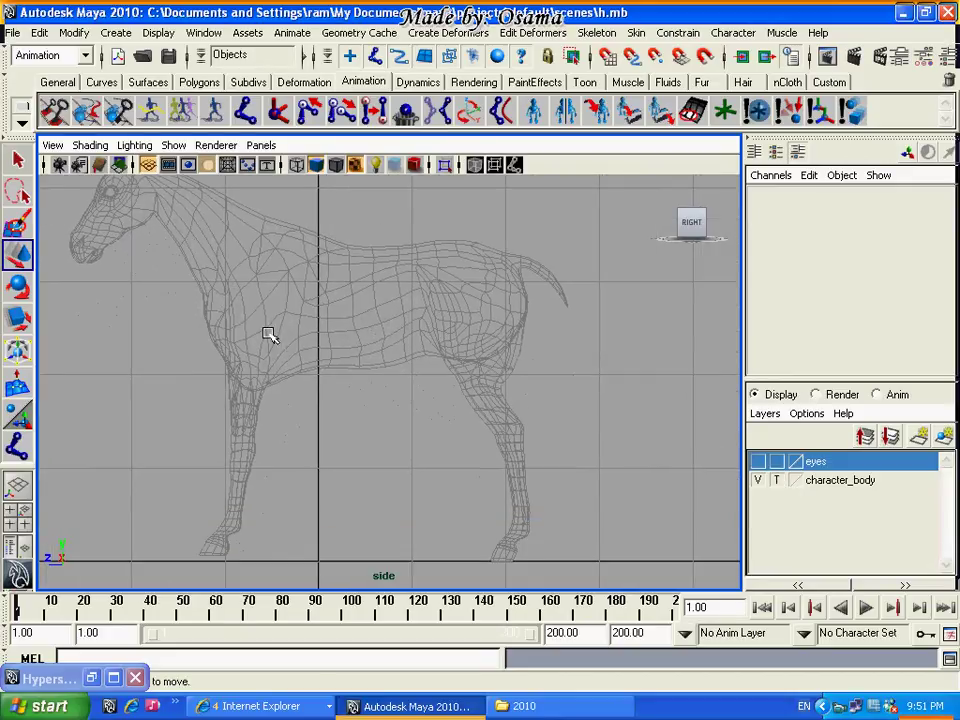
{"action": "left_click", "coordinate": [57, 82]}
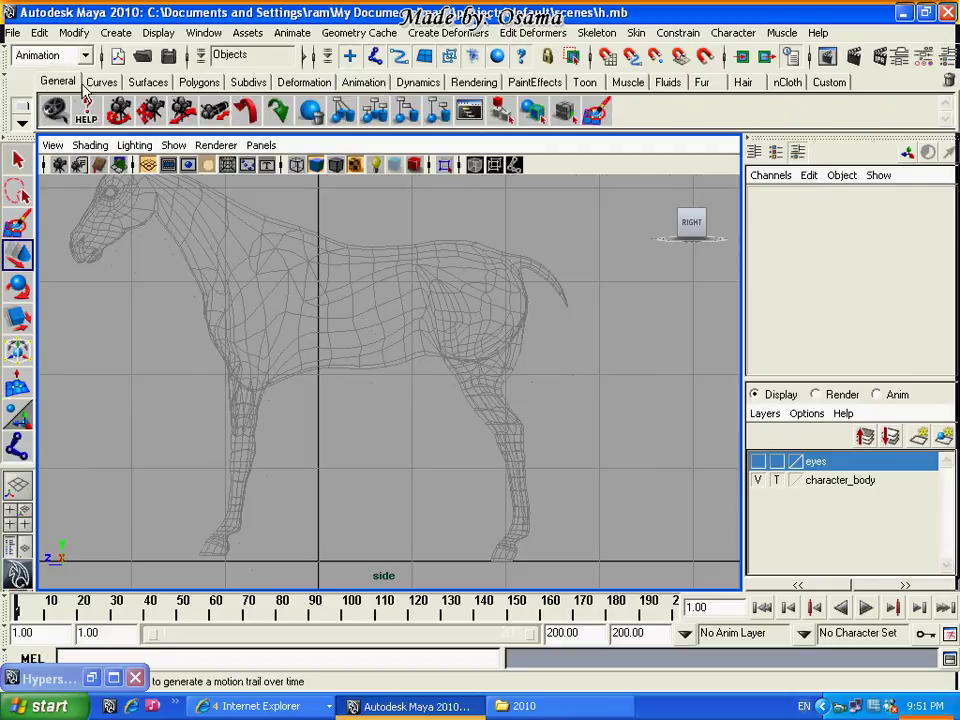
Draw a four-joint front-leg chain at the shoulder, knee, ankle and hoof in side view
{"action": "left_click", "coordinate": [363, 82]}
{"action": "left_click", "coordinate": [245, 111]}
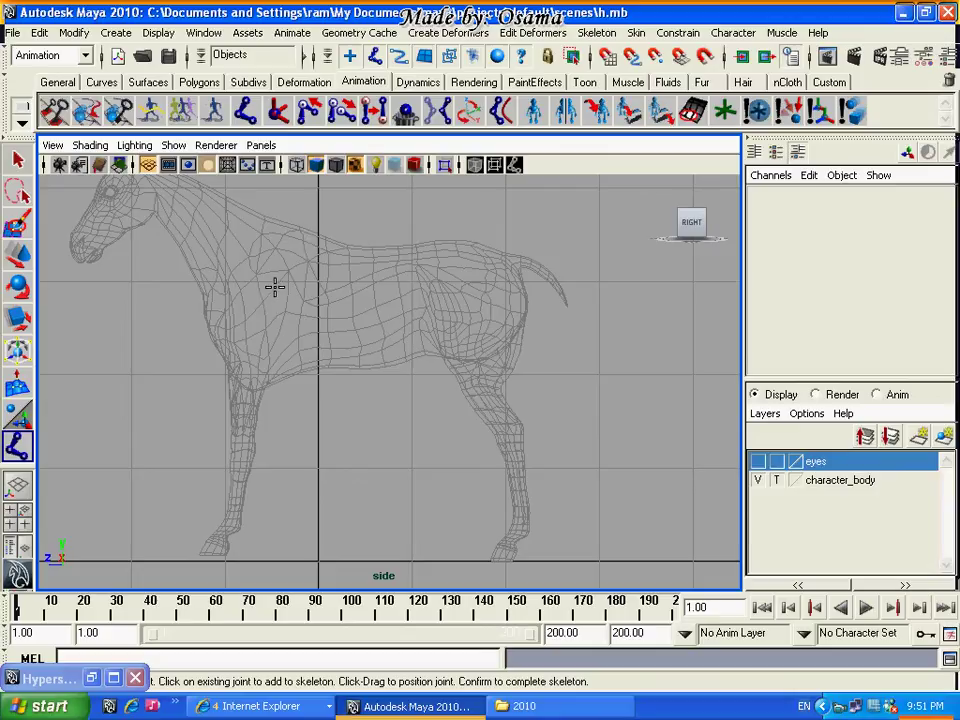
{"action": "scroll", "coordinate": [412, 393], "scroll_direction": "up", "scroll_amount": 3}
{"action": "middle_click_drag", "start_coordinate": [407, 388], "coordinate": [443, 345], "text": "alt"}
{"action": "left_click", "coordinate": [338, 312]}
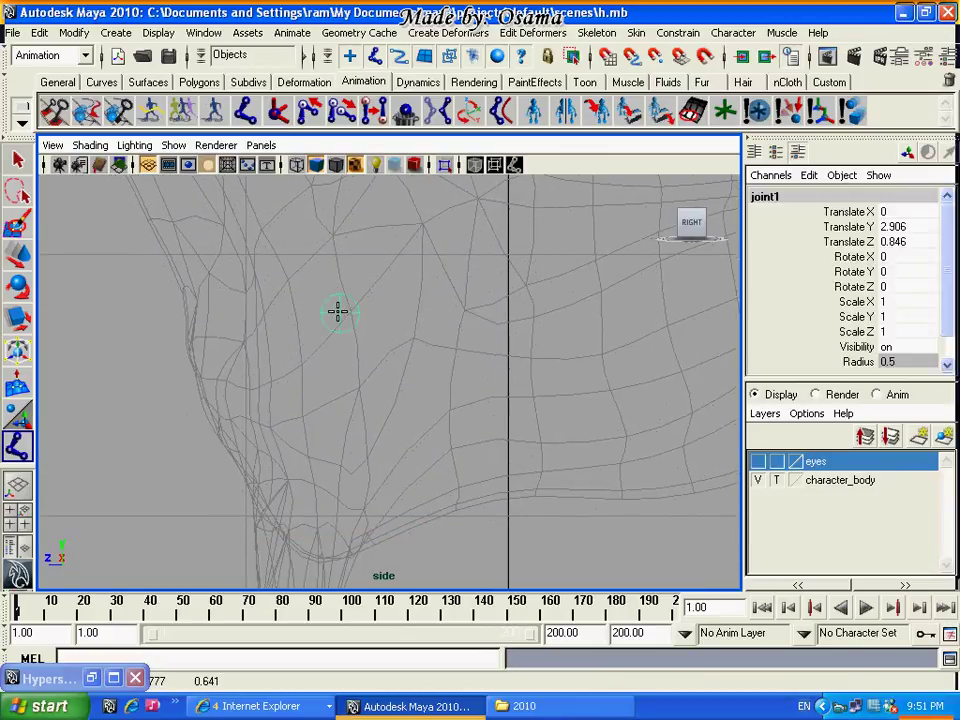
{"action": "scroll", "coordinate": [410, 410], "scroll_direction": "down", "scroll_amount": 5}
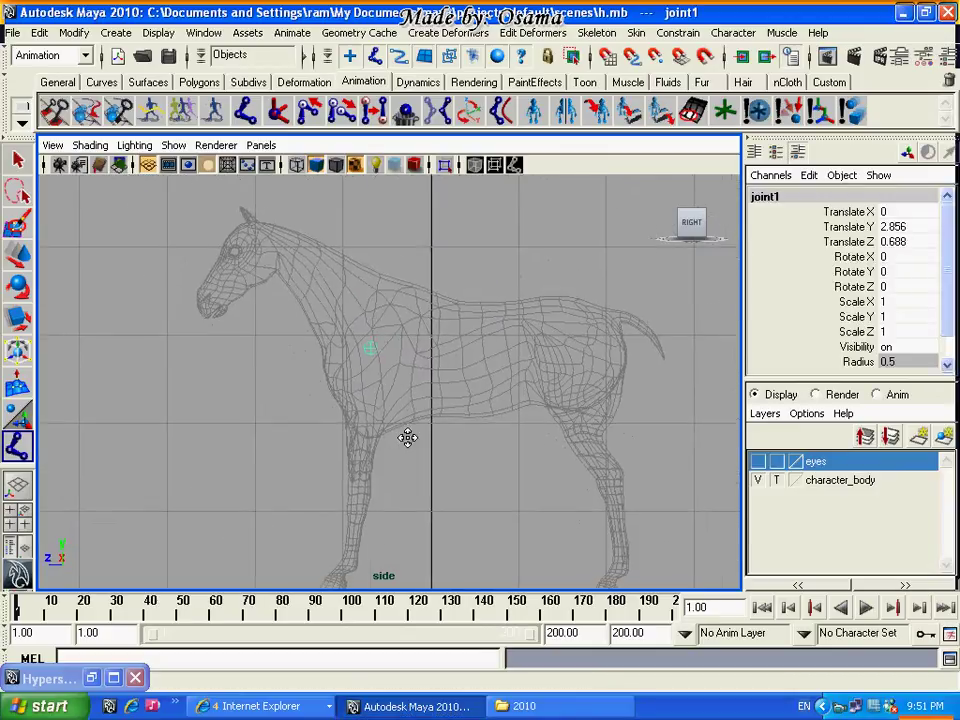
{"action": "left_click", "coordinate": [388, 393]}
{"action": "left_click_drag", "start_coordinate": [388, 398], "coordinate": [389, 406]}
{"action": "scroll", "coordinate": [430, 470], "scroll_direction": "up", "scroll_amount": 3}
{"action": "mouse_move", "coordinate": [427, 467]}
{"action": "middle_mouse_down", "text": "alt"}
{"action": "mouse_move", "coordinate": [420, 443]}
{"action": "mouse_move", "coordinate": [443, 518]}
{"action": "mouse_move", "coordinate": [452, 372]}
{"action": "middle_mouse_up", "text": "alt"}
{"action": "left_click", "coordinate": [347, 455]}
{"action": "left_click", "coordinate": [290, 520]}
{"action": "key", "text": "Return"}
Activate the Move tool and switch the viewport to the front view
{"action": "key", "text": "w"}
{"action": "key", "text": "space"}
{"action": "left_click_drag", "start_coordinate": [465, 364], "coordinate": [461, 396]}
{"action": "scroll", "coordinate": [460, 399], "scroll_direction": "down", "scroll_amount": 5}
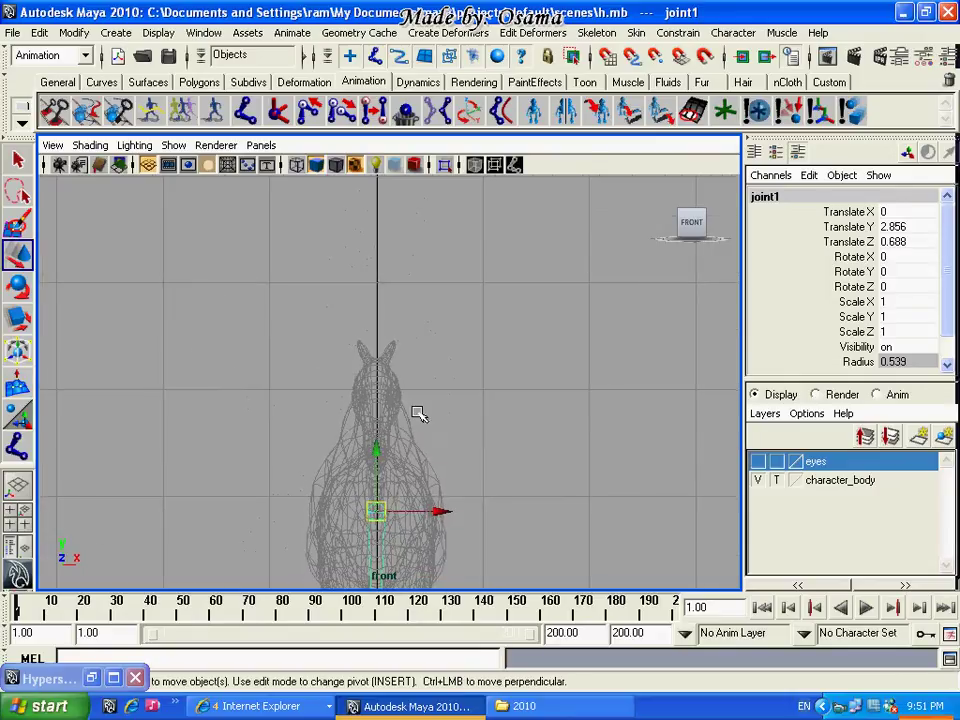
In front view, move the top shoulder joint sideways into the horse's leg
{"action": "key", "text": "space"}
{"action": "left_click_drag", "start_coordinate": [469, 437], "coordinate": [455, 466]}
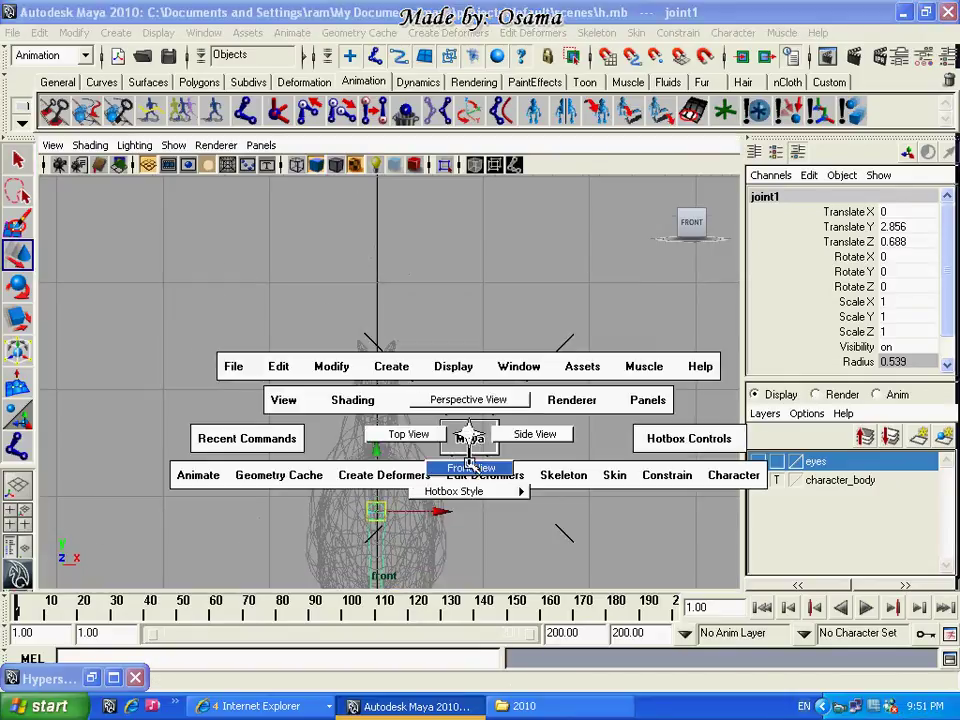
{"action": "middle_click_drag", "start_coordinate": [475, 468], "coordinate": [422, 242], "text": "alt"}
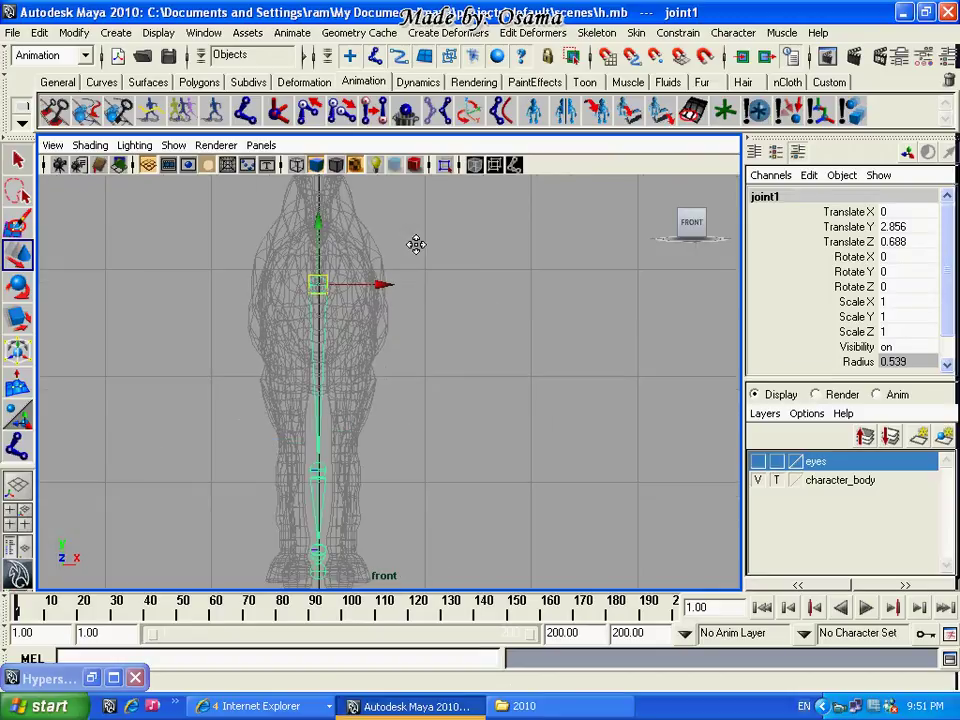
{"action": "left_click", "coordinate": [372, 300]}
{"action": "left_click", "coordinate": [335, 284]}
{"action": "left_click_drag", "start_coordinate": [389, 287], "coordinate": [419, 283]}
{"action": "mouse_move", "coordinate": [479, 368]}
{"action": "middle_mouse_down", "text": "alt"}
{"action": "mouse_move", "coordinate": [458, 277]}
{"action": "mouse_move", "coordinate": [429, 317]}
{"action": "middle_mouse_up", "text": "alt"}
{"action": "left_click_drag", "start_coordinate": [422, 274], "coordinate": [441, 275]}
Shift the knee, ankle and hoof joints sideways to sit inside the leg
{"action": "left_click", "coordinate": [375, 458]}
{"action": "left_click_drag", "start_coordinate": [410, 462], "coordinate": [407, 461]}
{"action": "scroll", "coordinate": [407, 461], "scroll_direction": "up", "scroll_amount": 3}
{"action": "mouse_move", "coordinate": [407, 461]}
{"action": "middle_mouse_down", "text": "alt"}
{"action": "mouse_move", "coordinate": [463, 510]}
{"action": "mouse_move", "coordinate": [426, 297]}
{"action": "middle_mouse_up", "text": "alt"}
{"action": "left_click", "coordinate": [340, 484]}
{"action": "left_click_drag", "start_coordinate": [366, 485], "coordinate": [367, 485]}
{"action": "middle_click_drag", "start_coordinate": [454, 540], "coordinate": [392, 487], "text": "alt"}
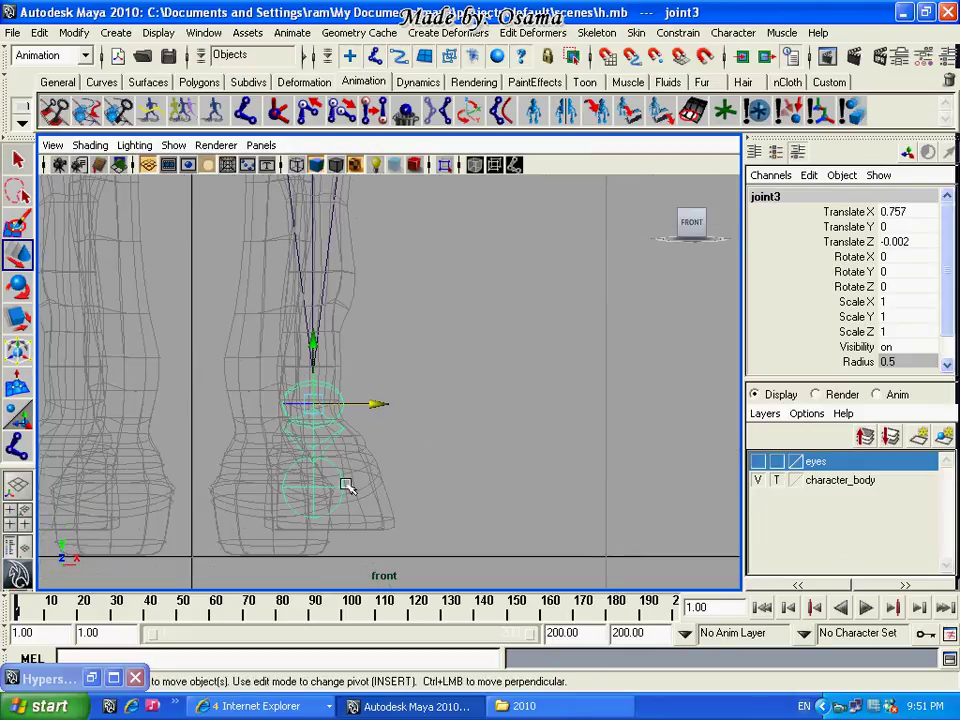
{"action": "left_click_drag", "start_coordinate": [340, 484], "coordinate": [394, 482]}
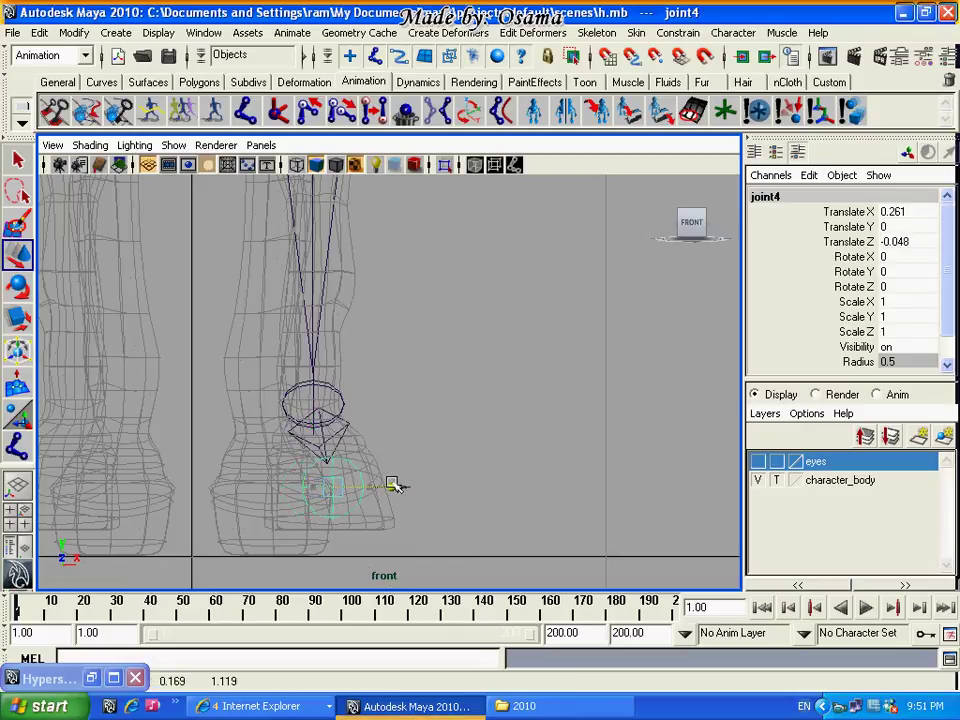
Frame the whole leg chain from the hips down and clear the selection
{"action": "middle_click_drag", "start_coordinate": [444, 383], "coordinate": [441, 433], "text": "alt"}
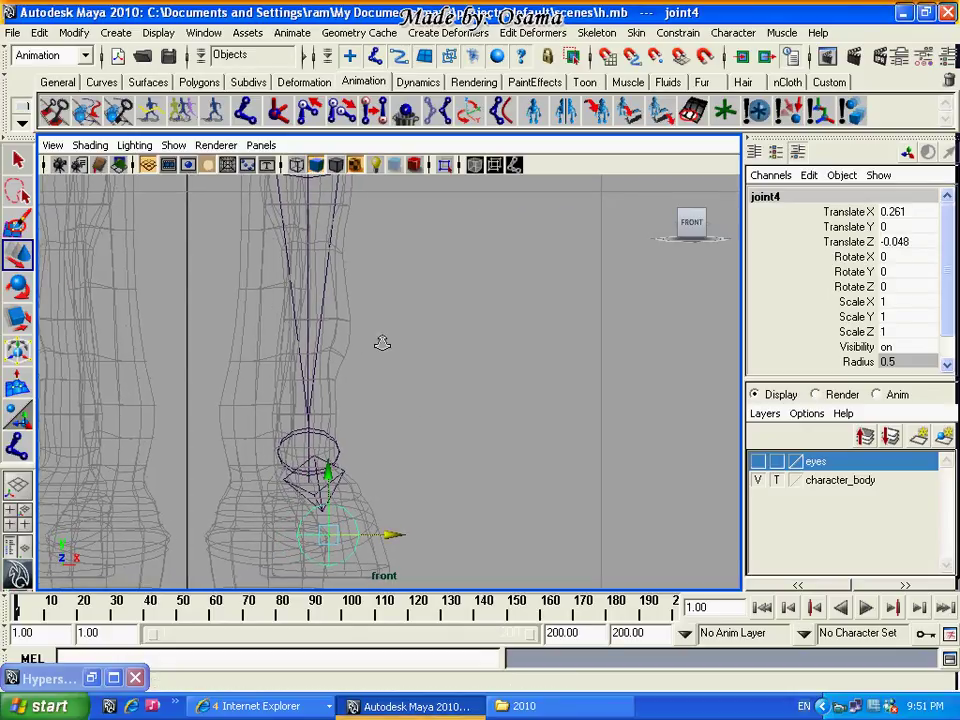
{"action": "middle_click_drag", "start_coordinate": [380, 343], "coordinate": [386, 473], "text": "alt"}
{"action": "scroll", "coordinate": [386, 475], "scroll_direction": "down", "scroll_amount": 5}
{"action": "middle_click_drag", "start_coordinate": [422, 330], "coordinate": [431, 454], "text": "alt"}
{"action": "scroll", "coordinate": [435, 470], "scroll_direction": "down", "scroll_amount": 5}
{"action": "scroll", "coordinate": [427, 469], "scroll_direction": "up", "scroll_amount": 3}
{"action": "scroll", "coordinate": [427, 469], "scroll_direction": "up", "scroll_amount": 2}
{"action": "scroll", "coordinate": [425, 465], "scroll_direction": "down", "scroll_amount": 3}
{"action": "scroll", "coordinate": [424, 461], "scroll_direction": "down", "scroll_amount": 2}
{"action": "left_click", "coordinate": [426, 455]}
{"action": "key", "text": "Delete"}
Delete the old leg skeleton and return to a zoomed-out side view
{"action": "left_click_drag", "start_coordinate": [360, 430], "coordinate": [446, 476]}
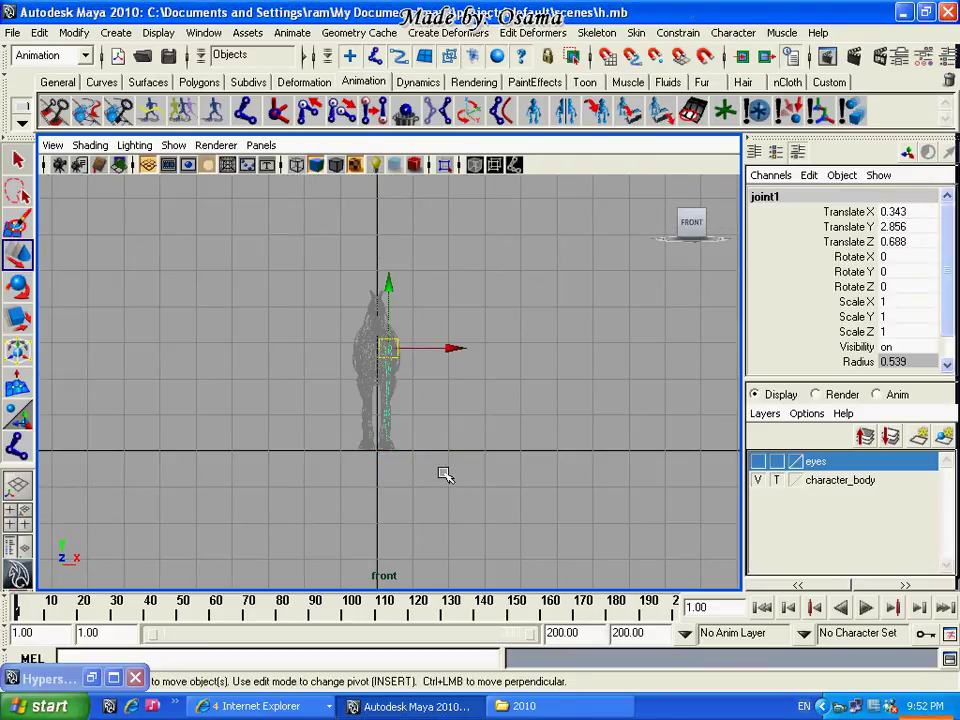
{"action": "key", "text": "Delete"}
{"action": "key", "text": "space"}
{"action": "left_click_drag", "start_coordinate": [392, 343], "coordinate": [396, 314]}
{"action": "scroll", "coordinate": [410, 290], "scroll_direction": "down", "scroll_amount": 1}
{"action": "scroll", "coordinate": [425, 340], "scroll_direction": "down", "scroll_amount": 4}
Draw a new five-joint chain from the shoulder down to the hoof tip
{"action": "key", "text": "y"}
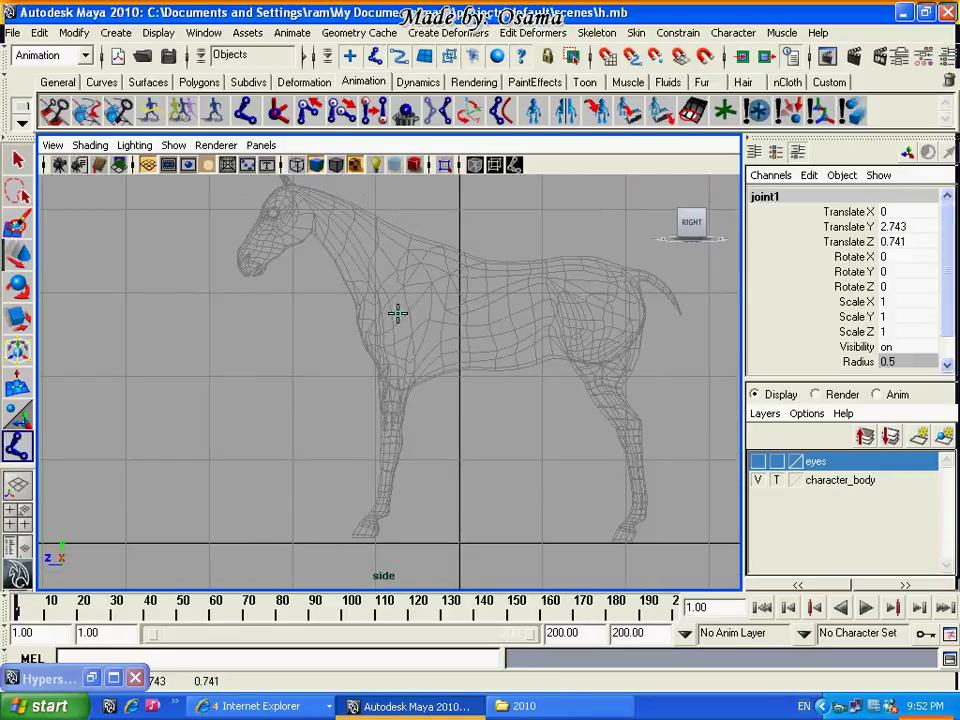
{"action": "left_click_drag", "start_coordinate": [392, 383], "coordinate": [397, 380]}
{"action": "left_click_drag", "start_coordinate": [388, 456], "coordinate": [388, 452]}
{"action": "left_click", "coordinate": [380, 514]}
{"action": "left_click", "coordinate": [365, 526]}
{"action": "key", "text": "space"}
Switch to the front view and select the new chain's root joint with Move
{"action": "left_click_drag", "start_coordinate": [436, 440], "coordinate": [439, 452]}
{"action": "key", "text": "w"}
{"action": "scroll", "coordinate": [400, 378], "scroll_direction": "up", "scroll_amount": 3}
{"action": "left_click", "coordinate": [396, 420]}
{"action": "left_click", "coordinate": [378, 415]}
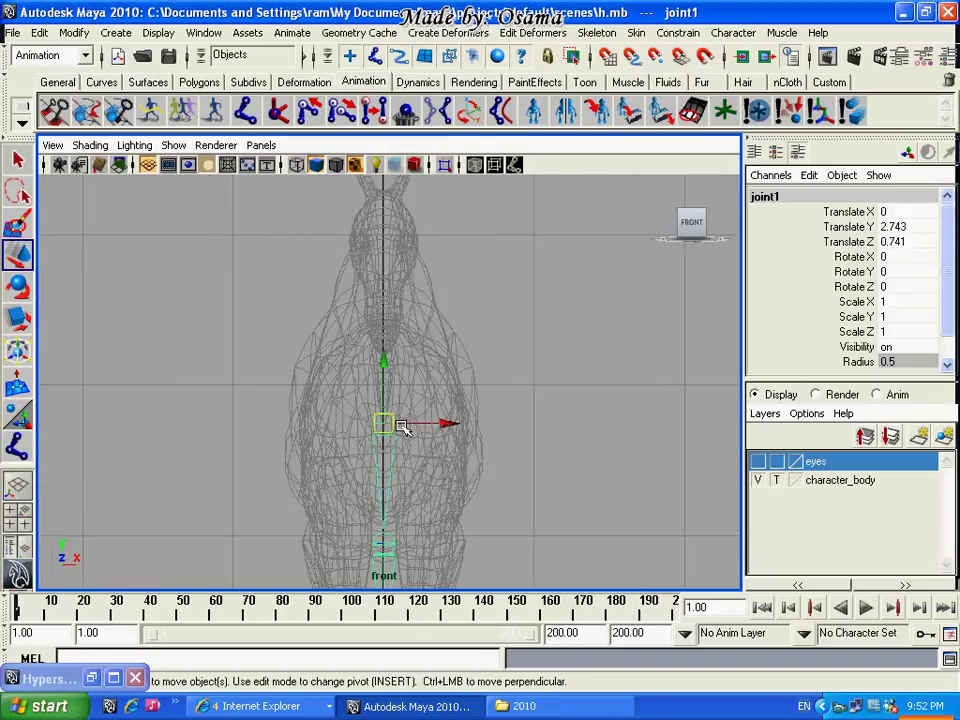
Move the whole leg chain right along X by dragging its root joint
{"action": "left_click_drag", "start_coordinate": [446, 426], "coordinate": [497, 429]}
{"action": "middle_click_drag", "start_coordinate": [501, 465], "coordinate": [482, 427], "text": "alt"}
{"action": "left_click", "coordinate": [428, 443]}
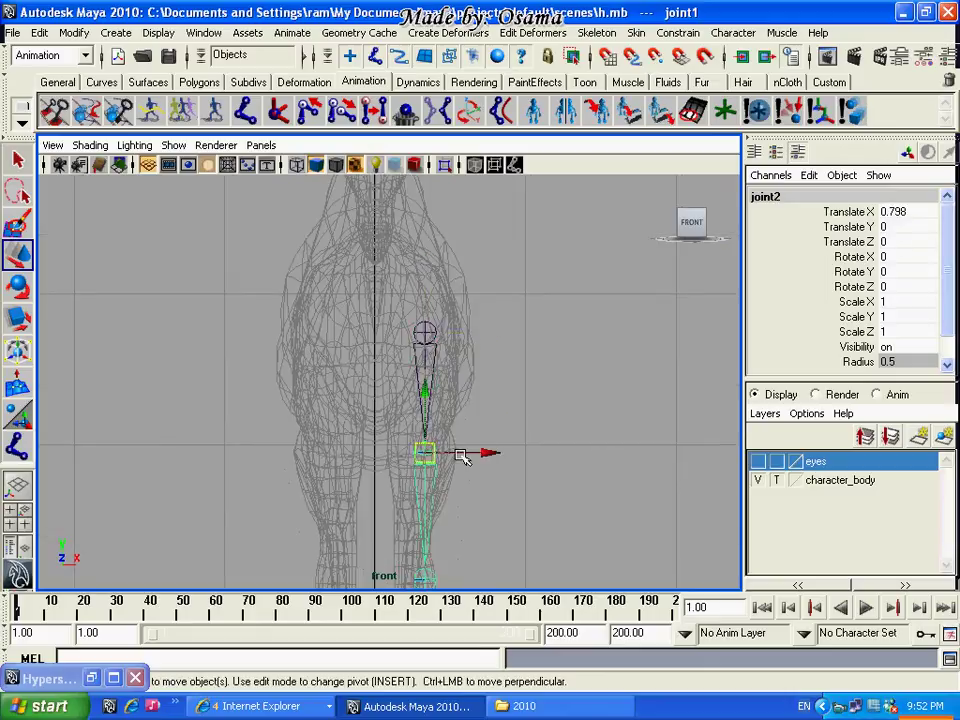
{"action": "left_click", "coordinate": [424, 332]}
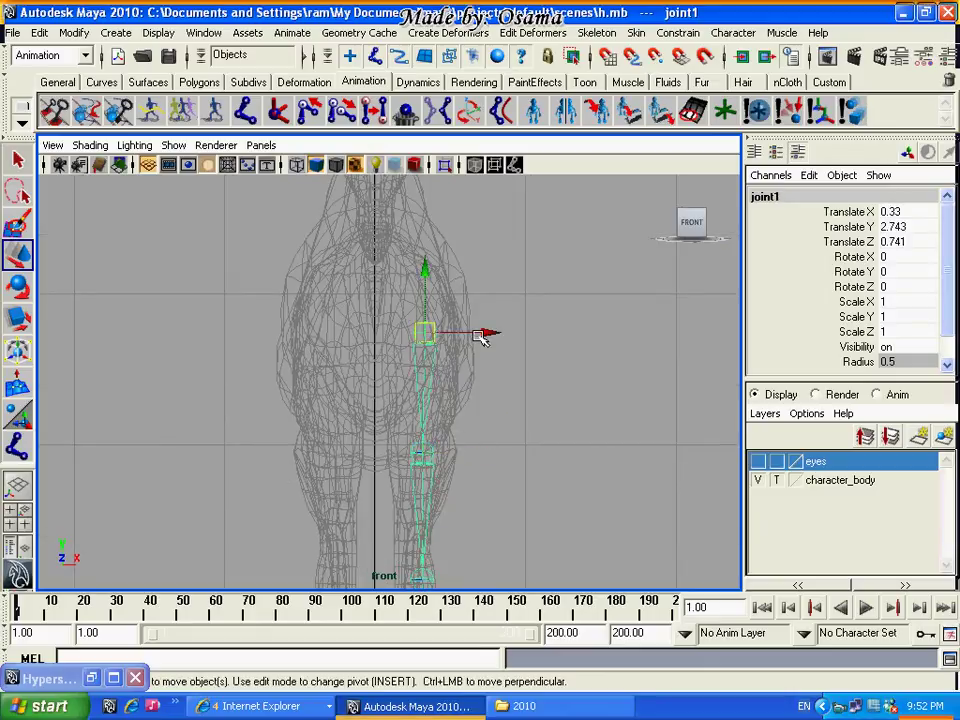
{"action": "left_click", "coordinate": [489, 330]}
{"action": "left_click", "coordinate": [431, 332]}
{"action": "left_click_drag", "start_coordinate": [476, 330], "coordinate": [487, 333]}
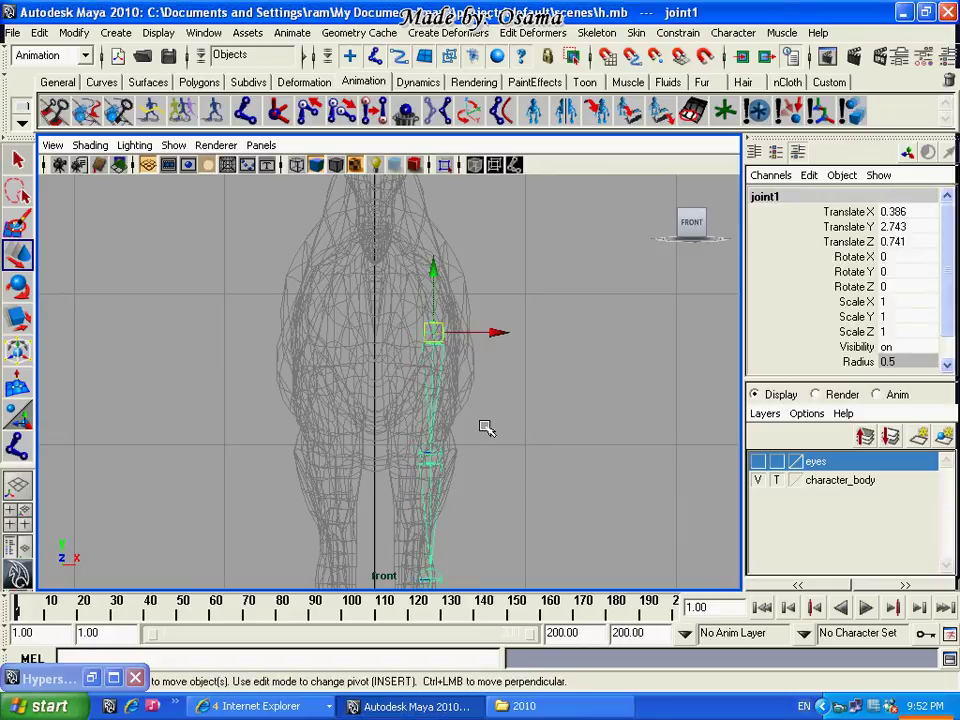
Nudge the hoof joint so it fits inside the hoof
{"action": "left_click", "coordinate": [436, 450]}
{"action": "mouse_move", "coordinate": [471, 452]}
{"action": "middle_mouse_down", "text": "alt"}
{"action": "mouse_move", "coordinate": [484, 497]}
{"action": "mouse_move", "coordinate": [437, 440]}
{"action": "middle_mouse_up", "text": "alt"}
{"action": "left_click", "coordinate": [420, 432]}
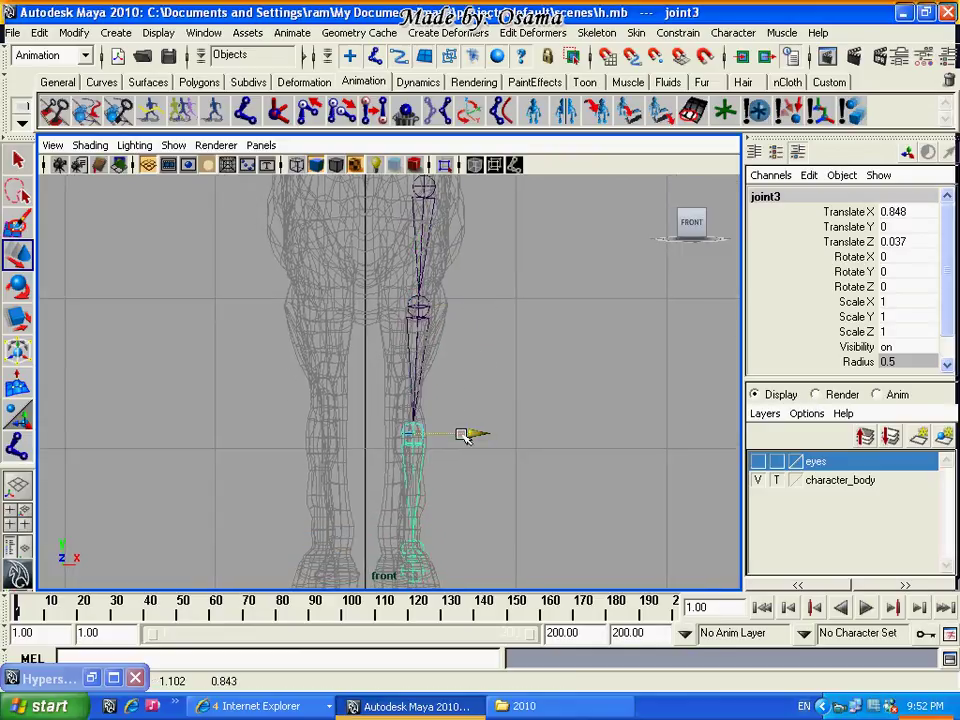
{"action": "mouse_move", "coordinate": [463, 435]}
{"action": "right_mouse_down", "text": "alt"}
{"action": "mouse_move", "coordinate": [456, 441]}
{"action": "mouse_move", "coordinate": [475, 467]}
{"action": "mouse_move", "coordinate": [466, 537]}
{"action": "right_mouse_up", "text": "alt"}
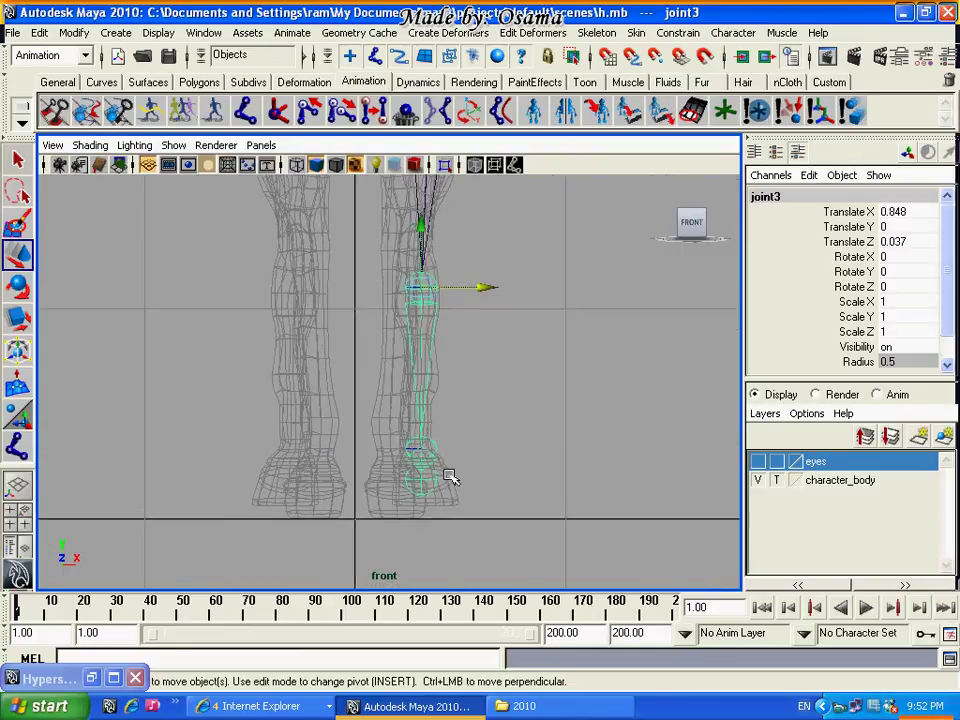
{"action": "left_click", "coordinate": [428, 441]}
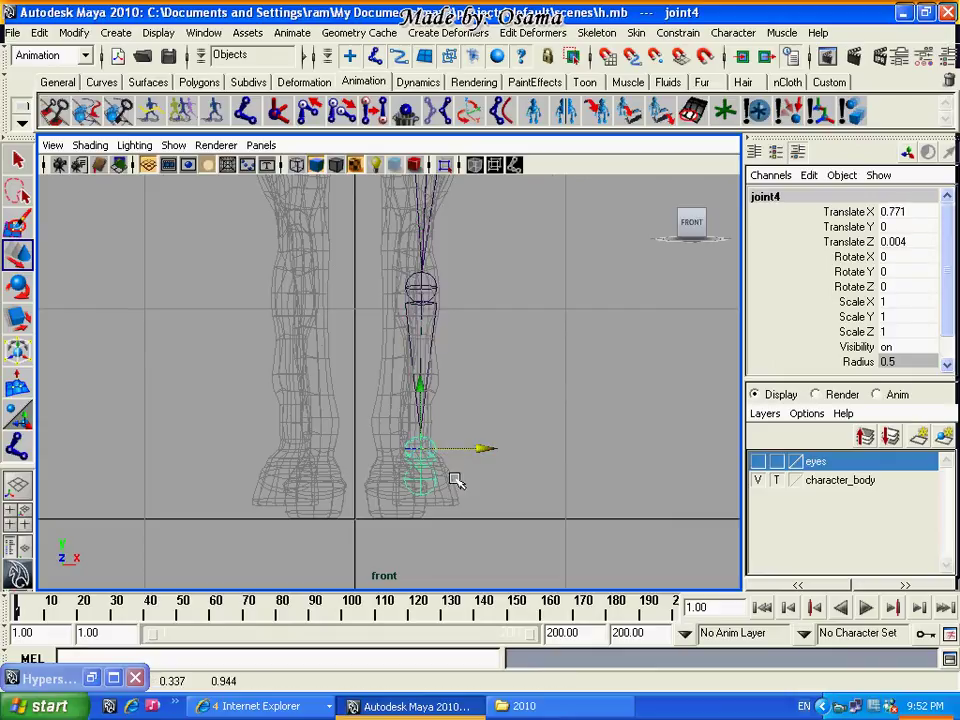
{"action": "left_click", "coordinate": [428, 482]}
{"action": "left_click_drag", "start_coordinate": [478, 480], "coordinate": [486, 476]}
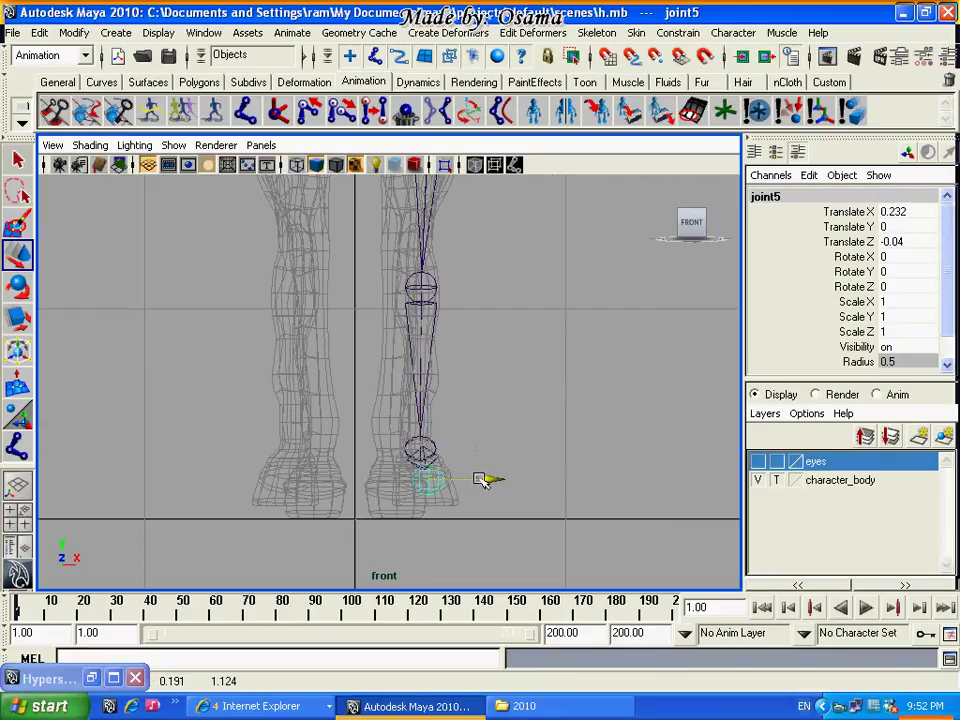
Reposition the knee joint to fit within the upper leg
{"action": "middle_click_drag", "start_coordinate": [486, 386], "coordinate": [446, 504], "text": "alt"}
{"action": "mouse_move", "coordinate": [446, 504]}
{"action": "right_mouse_down", "text": "alt"}
{"action": "mouse_move", "coordinate": [434, 371]}
{"action": "mouse_move", "coordinate": [422, 360]}
{"action": "right_mouse_up", "text": "alt"}
{"action": "middle_click_drag", "start_coordinate": [431, 360], "coordinate": [438, 355], "text": "alt"}
{"action": "left_click", "coordinate": [428, 300]}
{"action": "left_click_drag", "start_coordinate": [450, 306], "coordinate": [448, 358]}
{"action": "mouse_move", "coordinate": [448, 358]}
{"action": "right_mouse_down", "text": "alt"}
{"action": "mouse_move", "coordinate": [444, 423]}
{"action": "mouse_move", "coordinate": [428, 388]}
{"action": "right_mouse_up", "text": "alt"}
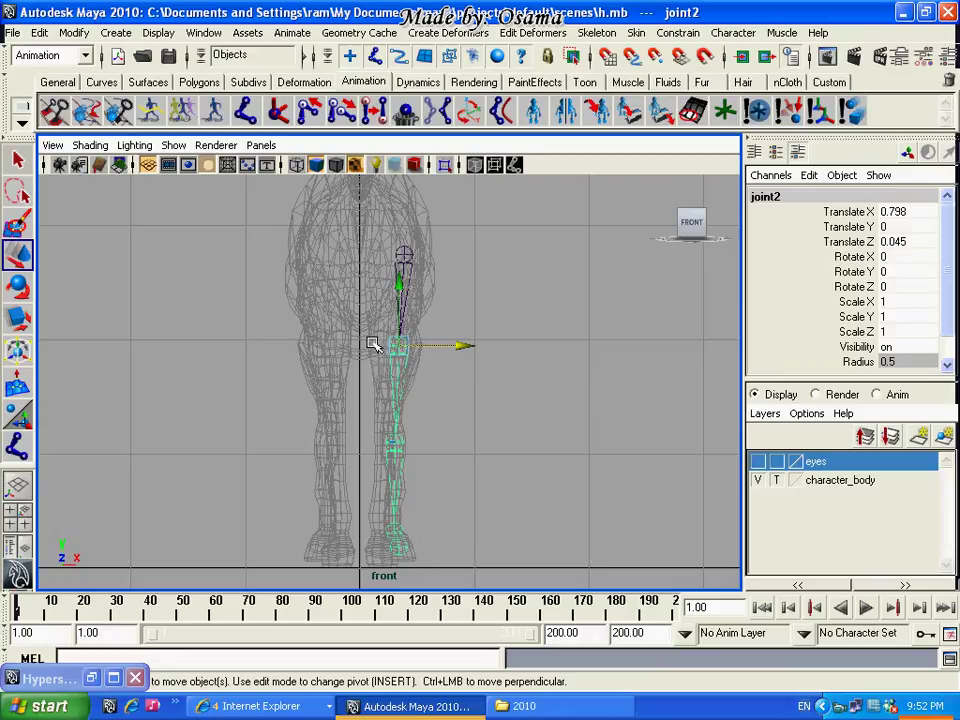
Switch to the perspective view and orbit to a three-quarter view of the horse
{"action": "key", "text": "space"}
{"action": "left_click_drag", "start_coordinate": [428, 300], "coordinate": [449, 300]}
{"action": "mouse_move", "coordinate": [421, 365]}
{"action": "left_mouse_down", "text": "alt"}
{"action": "mouse_move", "coordinate": [501, 349]}
{"action": "mouse_move", "coordinate": [536, 369]}
{"action": "left_mouse_up", "text": "alt"}
{"action": "left_click", "coordinate": [480, 414]}
{"action": "mouse_move", "coordinate": [430, 438]}
{"action": "left_mouse_down", "text": "alt"}
{"action": "mouse_move", "coordinate": [381, 446]}
{"action": "mouse_move", "coordinate": [325, 427]}
{"action": "left_mouse_up", "text": "alt"}
Drag the front-leg root joint back along X and shift the knee joint sideways
{"action": "left_click", "coordinate": [338, 415]}
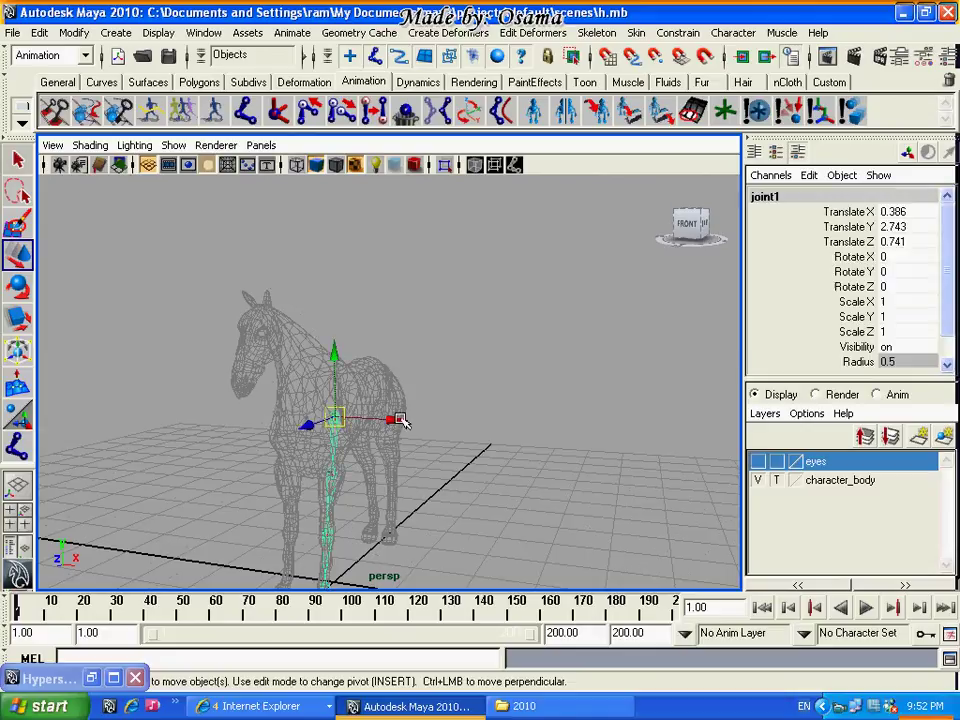
{"action": "left_click_drag", "start_coordinate": [392, 418], "coordinate": [378, 418]}
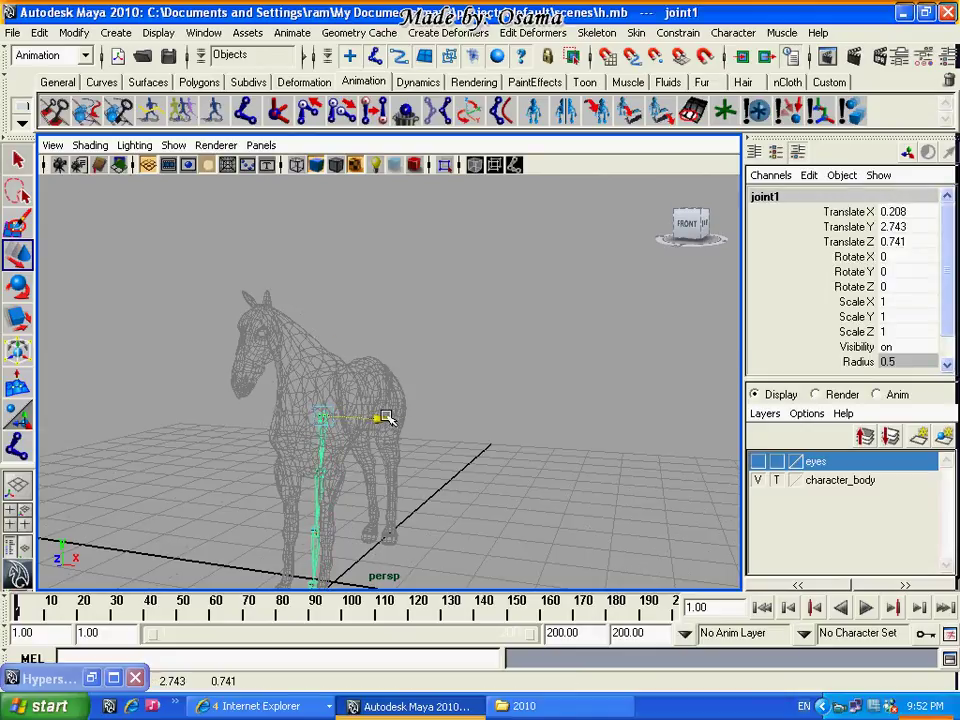
{"action": "key", "text": "w"}
{"action": "left_click", "coordinate": [325, 468]}
{"action": "left_click_drag", "start_coordinate": [352, 476], "coordinate": [386, 490]}
Undo the first knee nudge and re-nudge the knee joint slightly to fit the leg
{"action": "key", "text": "space"}
{"action": "left_click", "coordinate": [446, 347]}
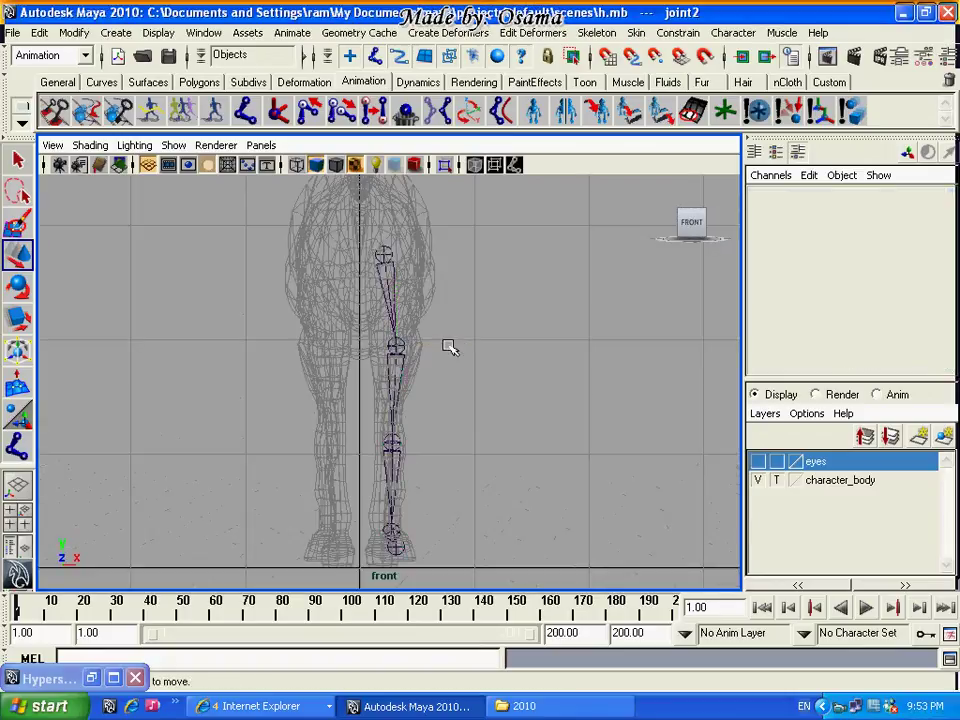
{"action": "left_click", "coordinate": [415, 346]}
{"action": "left_click_drag", "start_coordinate": [415, 346], "coordinate": [432, 344]}
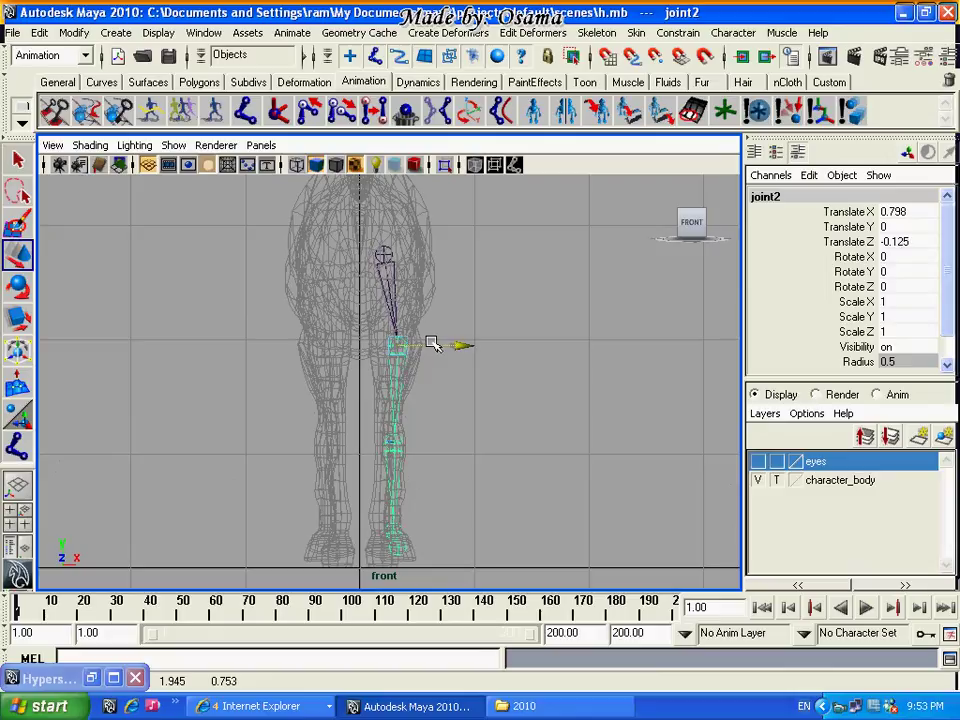
{"action": "key", "text": "z"}
{"action": "key", "text": "z"}
{"action": "key", "text": "z"}
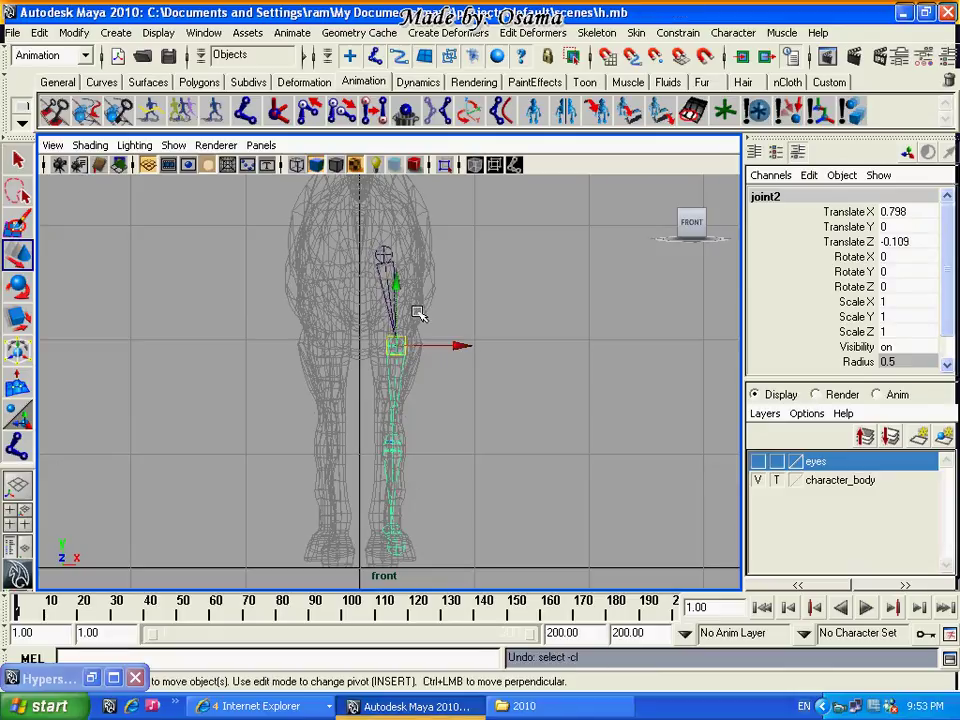
{"action": "key", "text": "Up"}
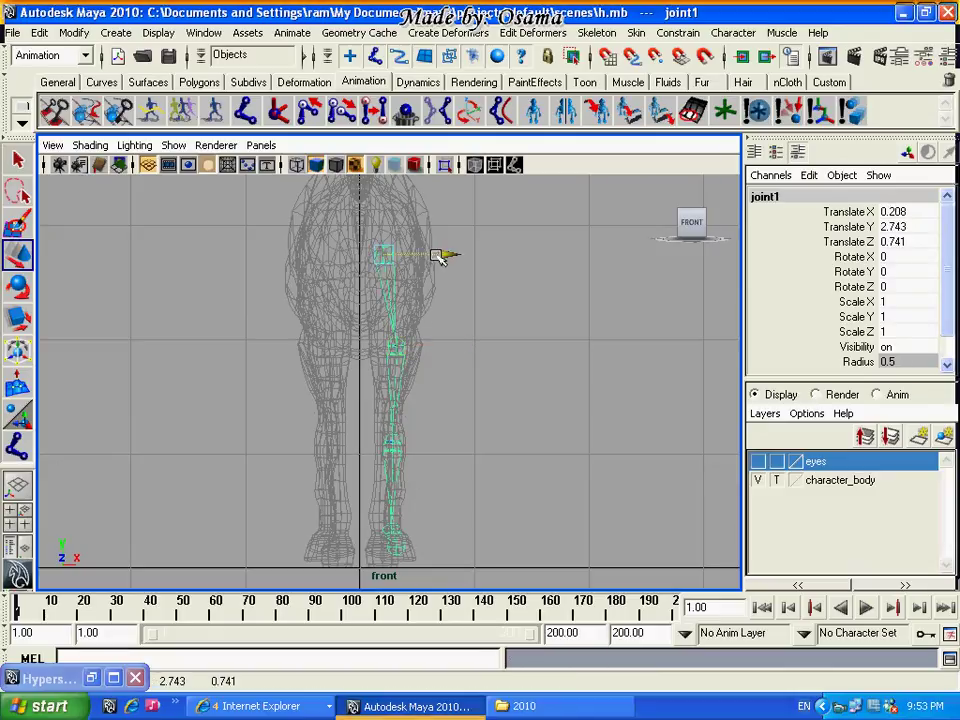
{"action": "key", "text": "Down"}
{"action": "left_click_drag", "start_coordinate": [447, 346], "coordinate": [444, 347]}
Lower the horse in the view and bring up Mirror Joint Options set to YZ with Behavior
{"action": "middle_click_drag", "start_coordinate": [441, 297], "coordinate": [413, 331], "text": "alt"}
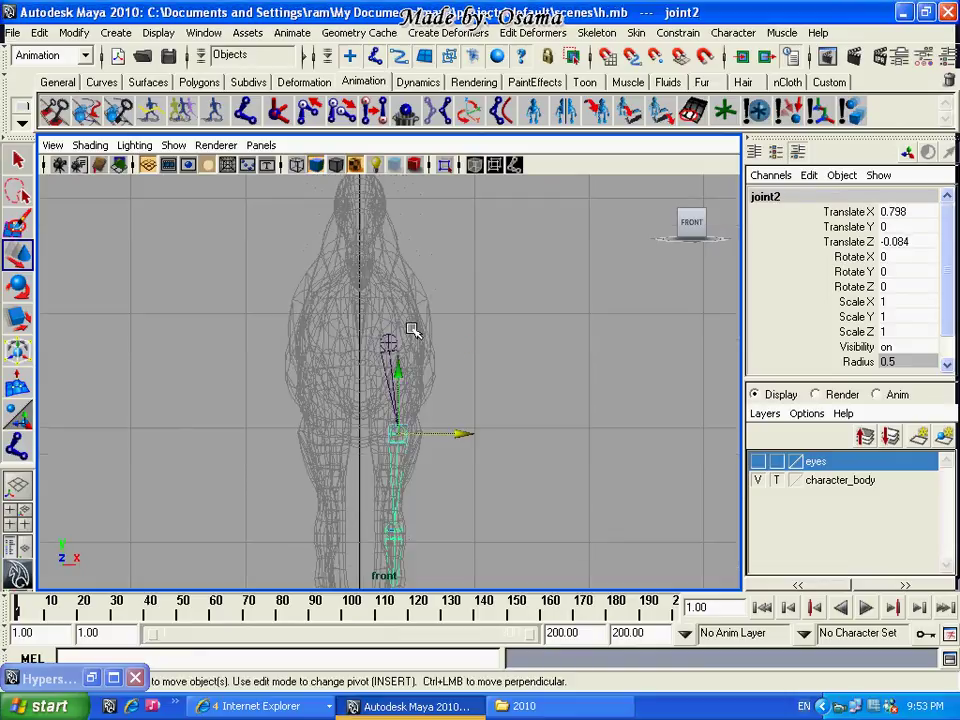
{"action": "key", "text": "space"}
{"action": "left_click", "coordinate": [460, 344]}
Mirror joint1's front-leg chain across YZ with Behavior onto the opposite front leg
{"action": "left_click", "coordinate": [482, 225]}
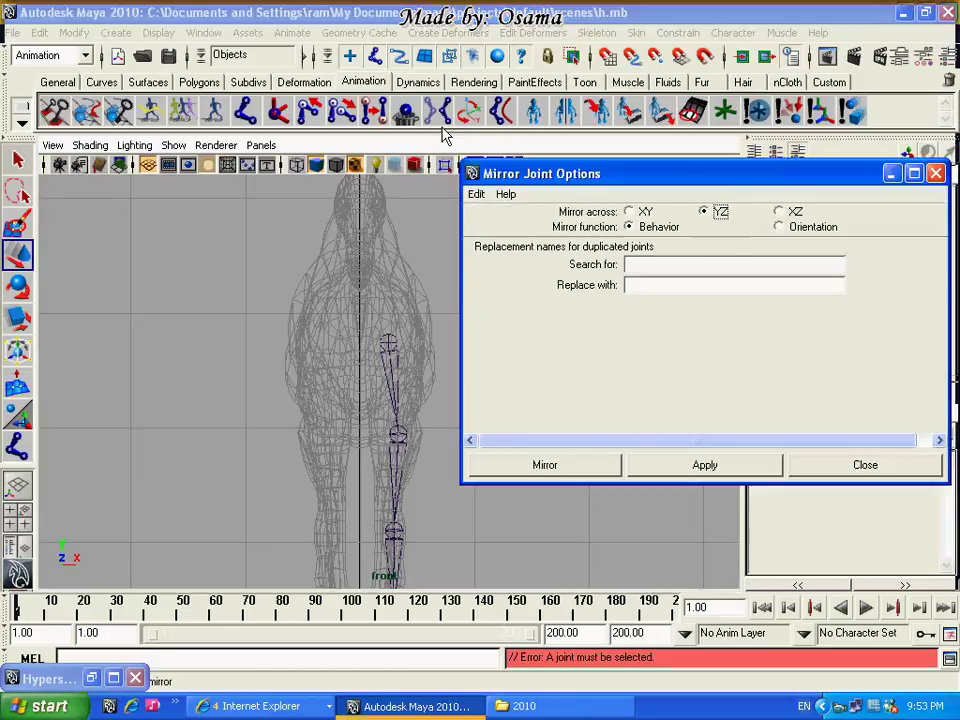
{"action": "left_click_drag", "start_coordinate": [666, 184], "coordinate": [695, 177]}
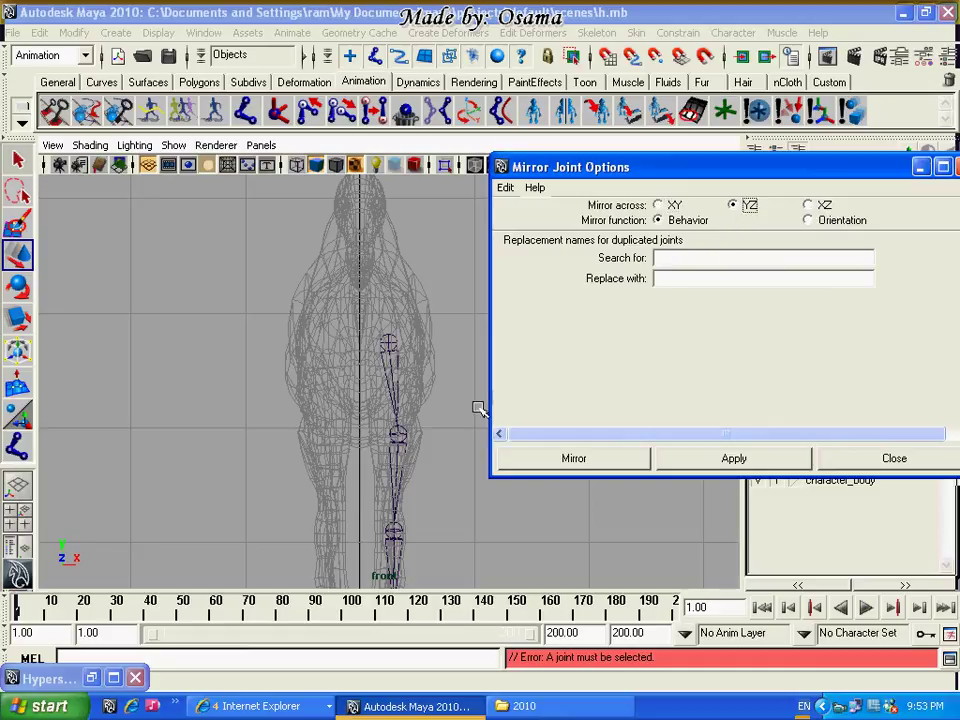
{"action": "left_click", "coordinate": [390, 338]}
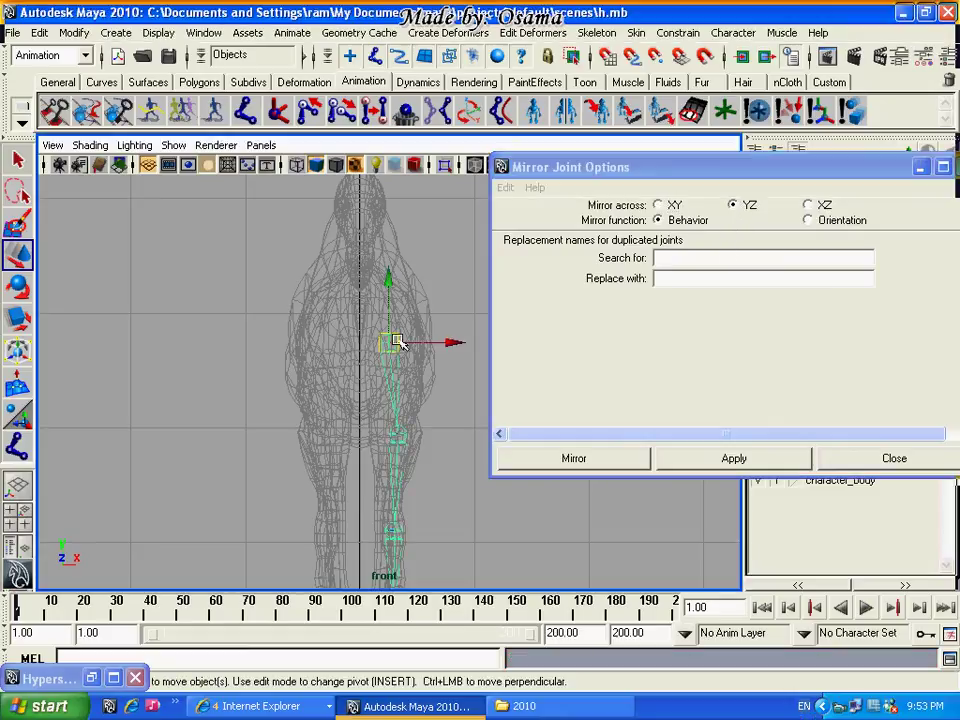
{"action": "left_click", "coordinate": [680, 461]}
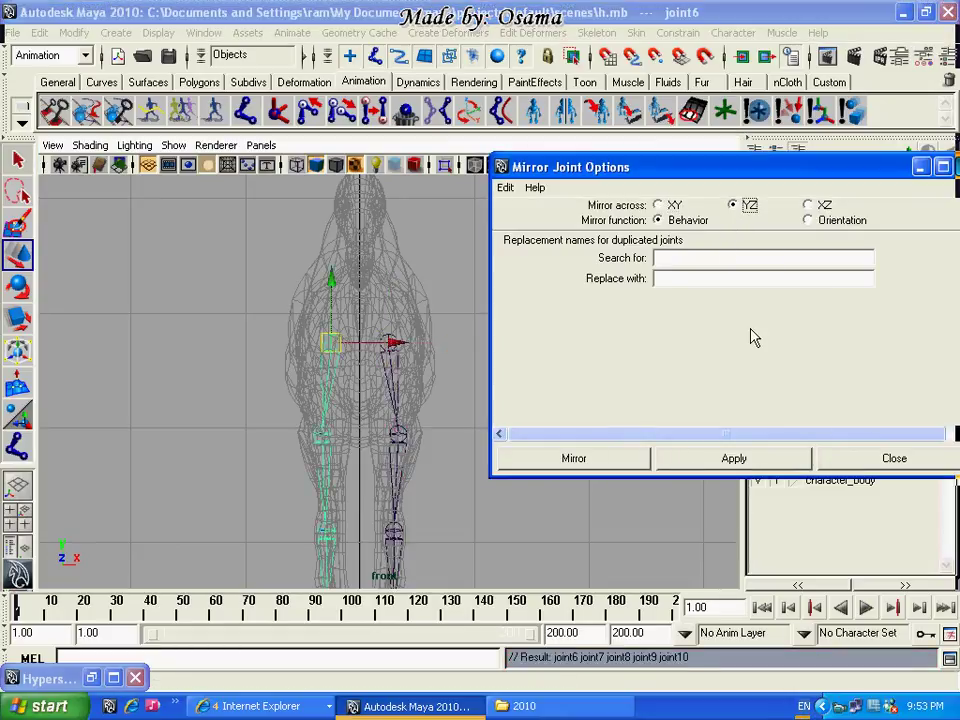
{"action": "left_click", "coordinate": [920, 167]}
{"action": "left_click", "coordinate": [490, 394]}
{"action": "key", "text": "space"}
Frame the hind leg in side view and delete the misplaced trial joints
{"action": "left_click_drag", "start_coordinate": [530, 392], "coordinate": [568, 400]}
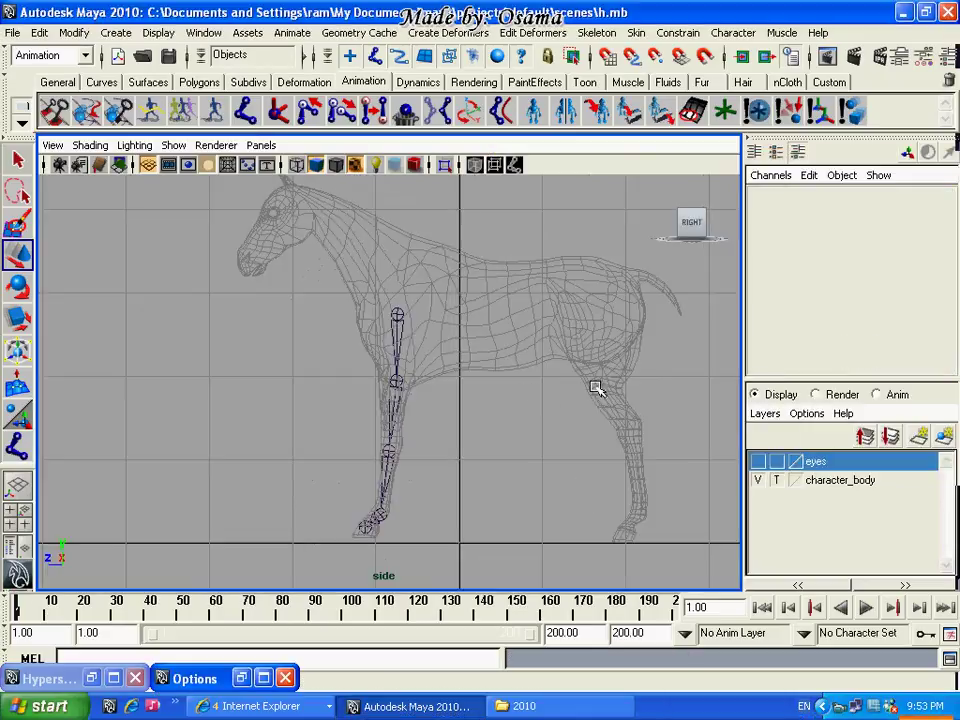
{"action": "middle_click_drag", "start_coordinate": [577, 340], "coordinate": [366, 340], "text": "alt"}
{"action": "scroll", "coordinate": [410, 358], "scroll_direction": "up", "scroll_amount": 1}
{"action": "left_click", "coordinate": [17, 447]}
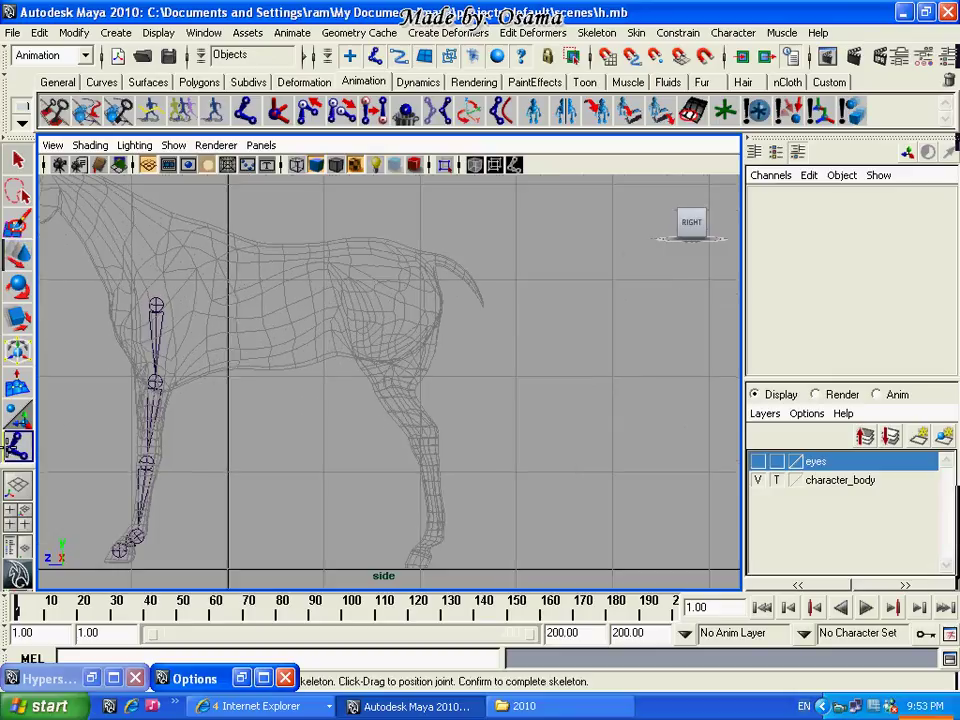
{"action": "left_click", "coordinate": [384, 300]}
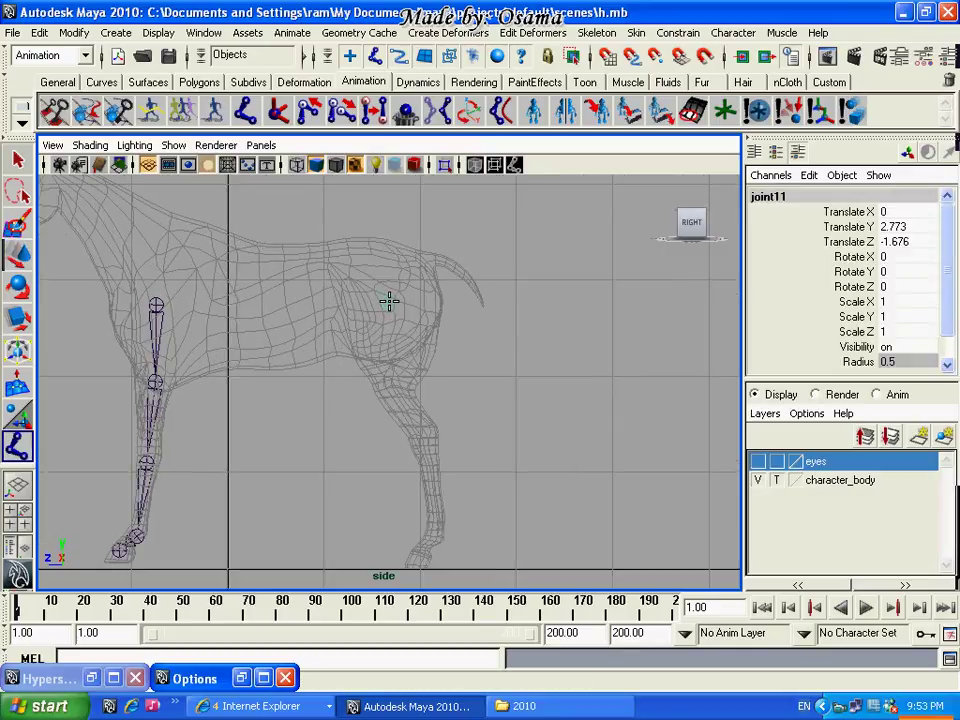
{"action": "left_click", "coordinate": [391, 397]}
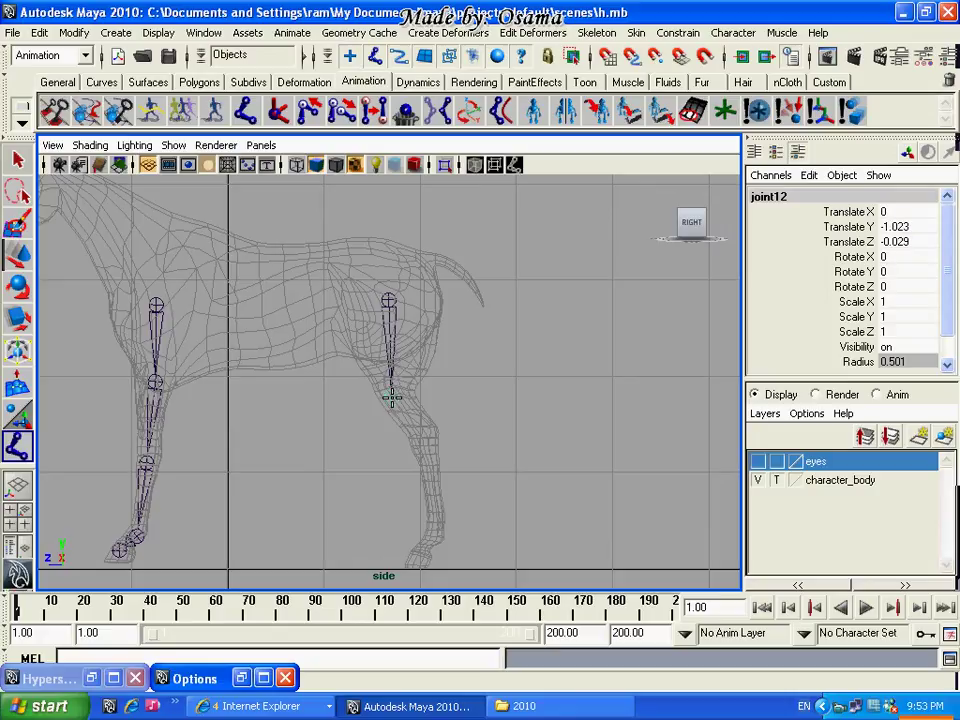
{"action": "left_click", "coordinate": [421, 438]}
{"action": "key", "text": "BackSpace"}
{"action": "key", "text": "BackSpace"}
{"action": "left_click", "coordinate": [397, 364]}
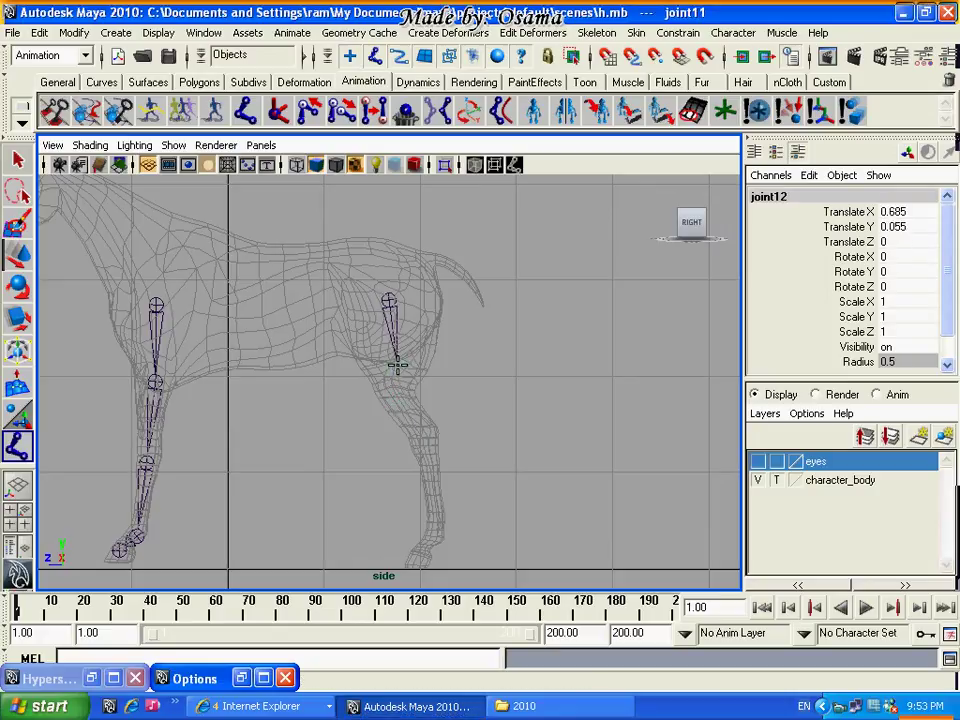
{"action": "key", "text": "BackSpace"}
{"action": "key", "text": "BackSpace"}
Draw the hind-leg chain from hip through knee and hock to hoof, then view from the front
{"action": "left_click", "coordinate": [367, 293]}
{"action": "left_click", "coordinate": [398, 372]}
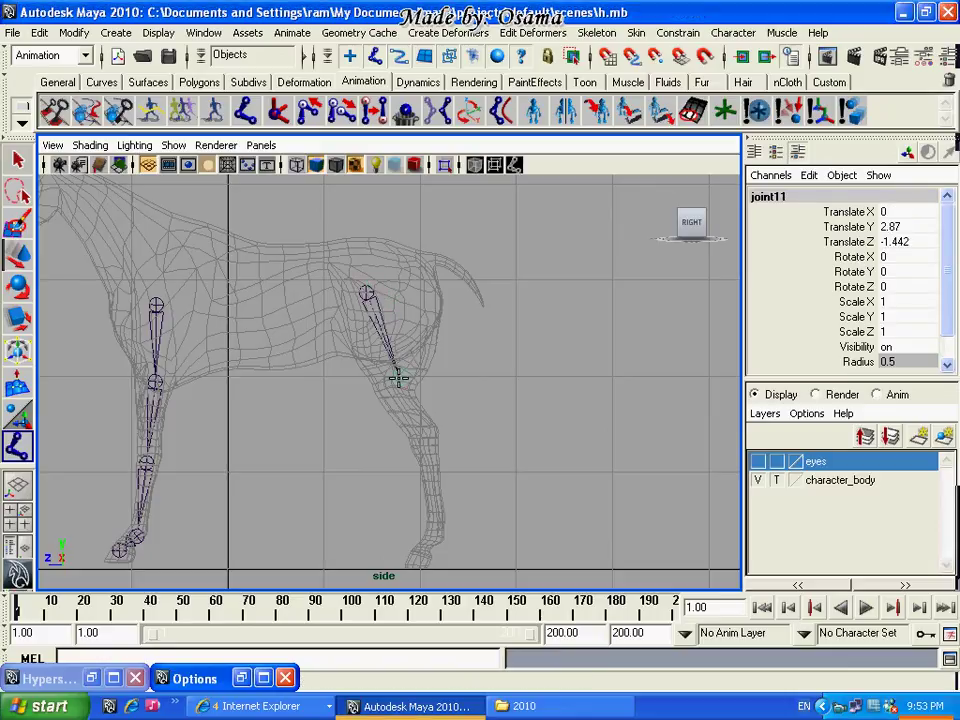
{"action": "left_click_drag", "start_coordinate": [392, 357], "coordinate": [388, 362]}
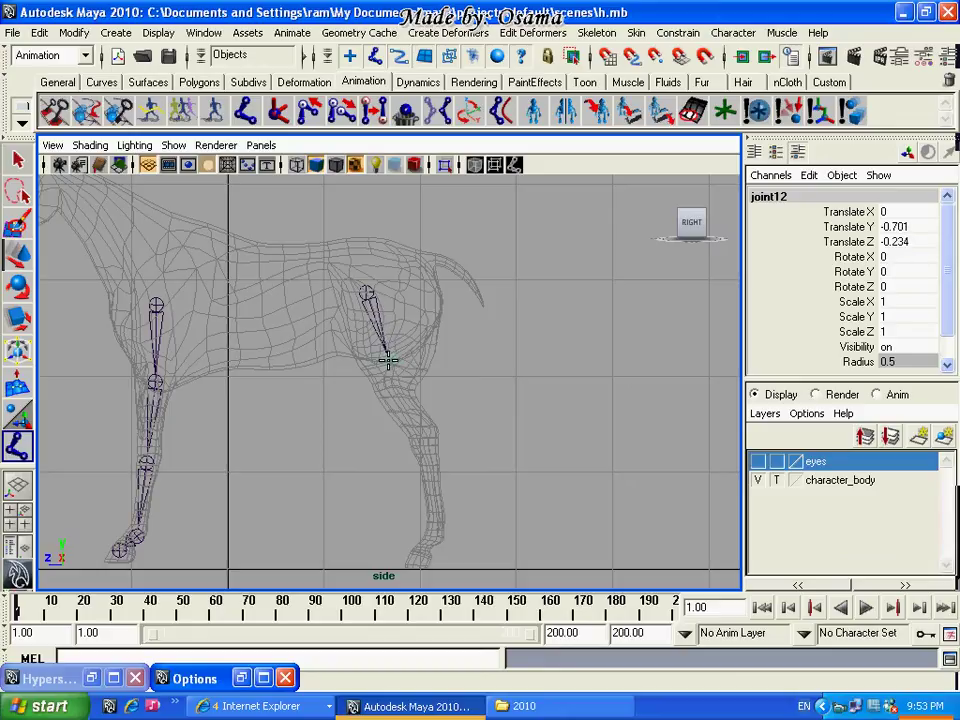
{"action": "left_click_drag", "start_coordinate": [373, 410], "coordinate": [423, 434]}
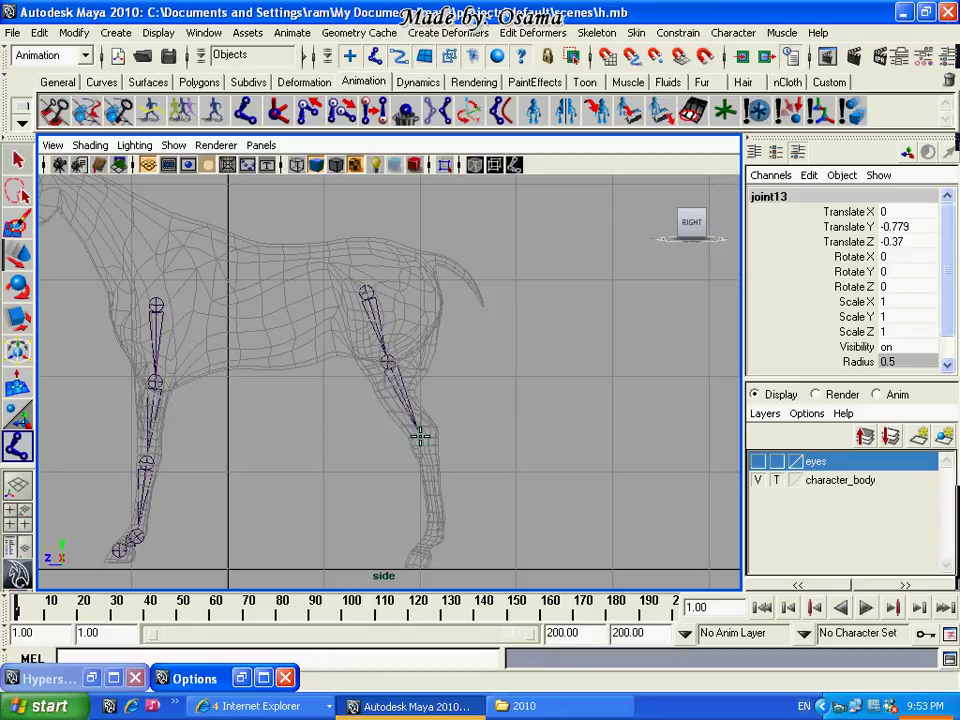
{"action": "left_click_drag", "start_coordinate": [435, 528], "coordinate": [433, 536]}
{"action": "key", "text": "Return"}
{"action": "key", "text": "space"}
{"action": "left_click_drag", "start_coordinate": [456, 485], "coordinate": [112, 350]}
In front view, shift the top and second back-leg joints sideways into the leg
{"action": "left_click", "coordinate": [17, 255]}
{"action": "left_click", "coordinate": [336, 366]}
{"action": "left_click", "coordinate": [423, 337]}
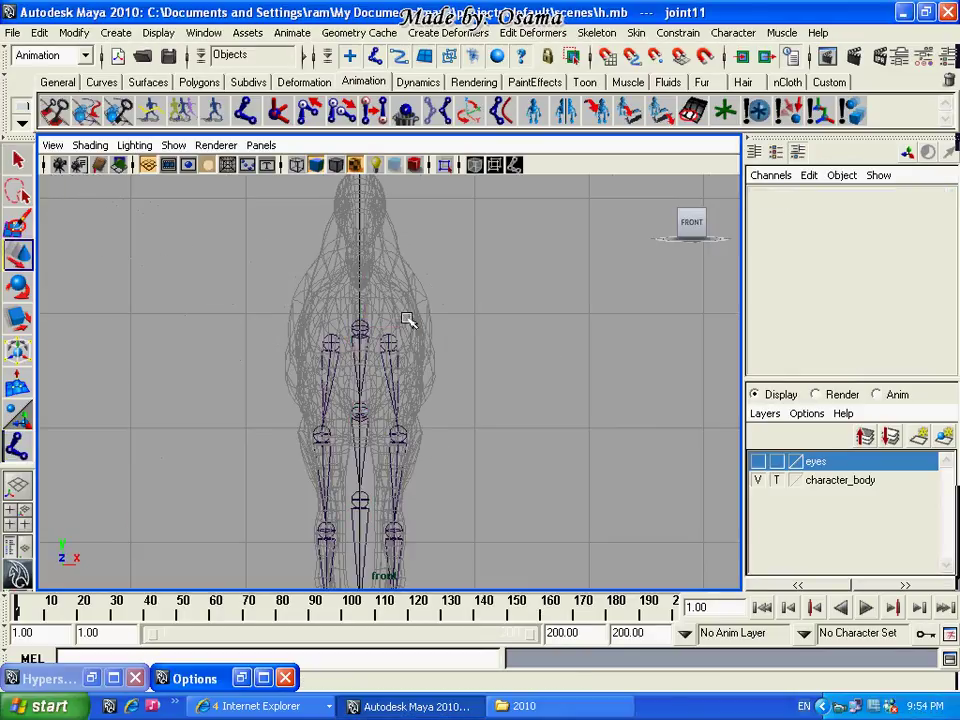
{"action": "left_click", "coordinate": [360, 330]}
{"action": "left_click_drag", "start_coordinate": [422, 327], "coordinate": [450, 328]}
{"action": "scroll", "coordinate": [410, 416], "scroll_direction": "up", "scroll_amount": 5}
{"action": "left_click", "coordinate": [347, 432]}
{"action": "left_click_drag", "start_coordinate": [392, 435], "coordinate": [407, 439]}
Nudge the third and ankle joints inside the hind leg, then select the hoof joint
{"action": "mouse_move", "coordinate": [426, 339]}
{"action": "middle_mouse_down", "text": "alt"}
{"action": "mouse_move", "coordinate": [409, 294]}
{"action": "mouse_move", "coordinate": [436, 376]}
{"action": "middle_mouse_up", "text": "alt"}
{"action": "key", "text": "Down"}
{"action": "middle_click_drag", "start_coordinate": [439, 471], "coordinate": [469, 349], "text": "alt"}
{"action": "left_click_drag", "start_coordinate": [392, 364], "coordinate": [366, 365]}
{"action": "middle_click_drag", "start_coordinate": [399, 463], "coordinate": [392, 216], "text": "alt"}
{"action": "mouse_move", "coordinate": [392, 216]}
{"action": "right_mouse_down", "text": "alt"}
{"action": "mouse_move", "coordinate": [407, 435]}
{"action": "mouse_move", "coordinate": [386, 561]}
{"action": "mouse_move", "coordinate": [375, 510]}
{"action": "mouse_move", "coordinate": [352, 474]}
{"action": "right_mouse_up", "text": "alt"}
{"action": "left_click", "coordinate": [360, 467]}
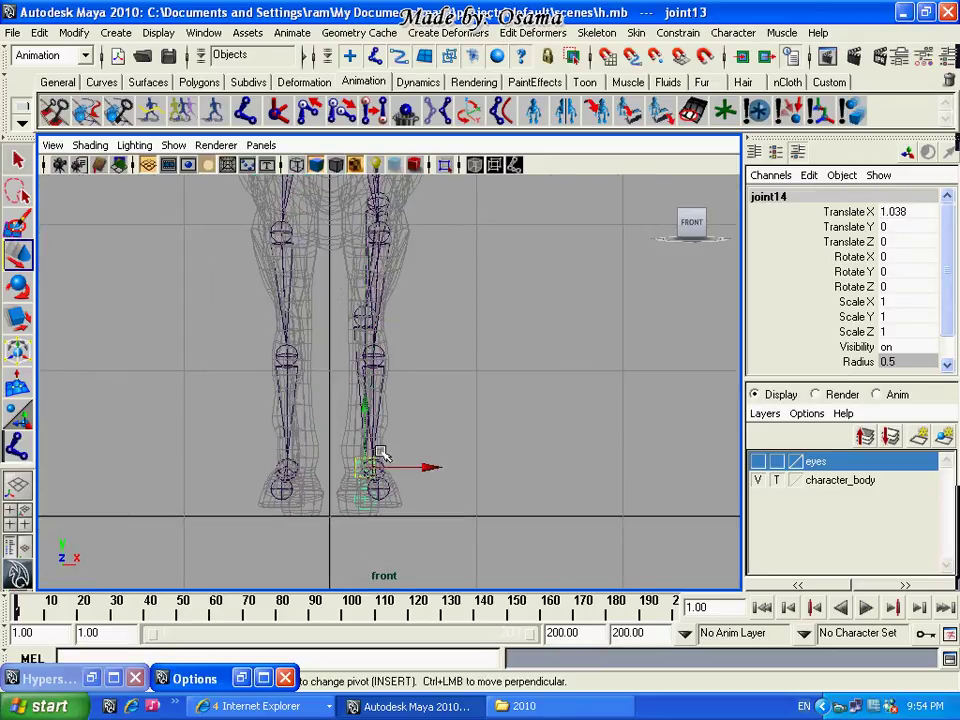
{"action": "left_click_drag", "start_coordinate": [415, 465], "coordinate": [407, 466]}
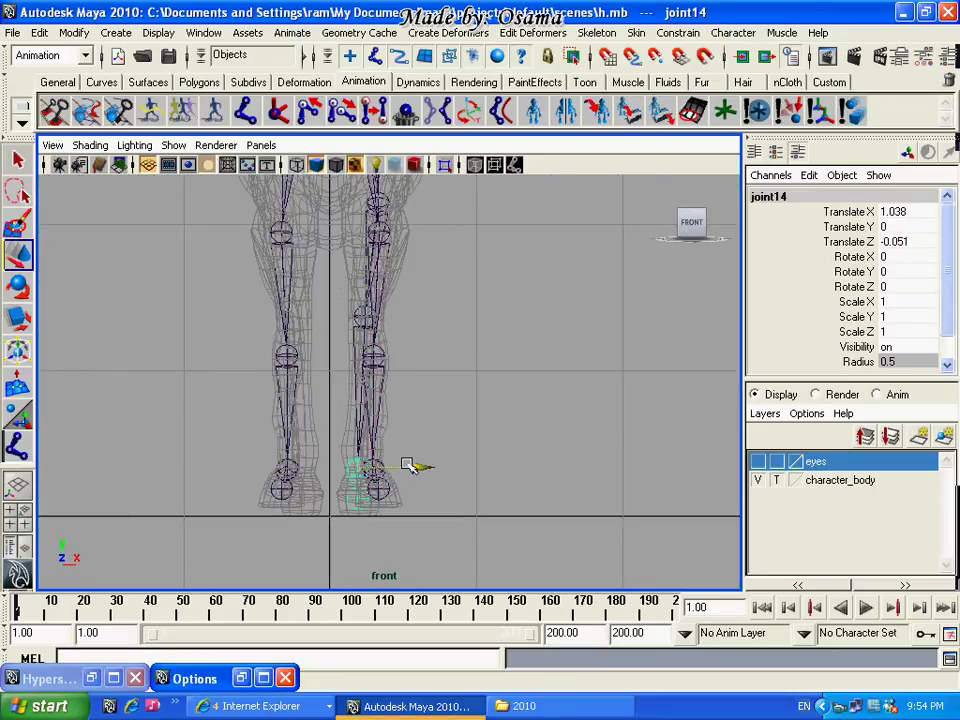
{"action": "left_click", "coordinate": [364, 502]}
In perspective view, move the top back-leg joint closer to the centre
{"action": "key", "text": "space"}
{"action": "left_click", "coordinate": [369, 328]}
{"action": "left_click_drag", "start_coordinate": [410, 379], "coordinate": [408, 381], "text": "alt"}
{"action": "left_click", "coordinate": [410, 377]}
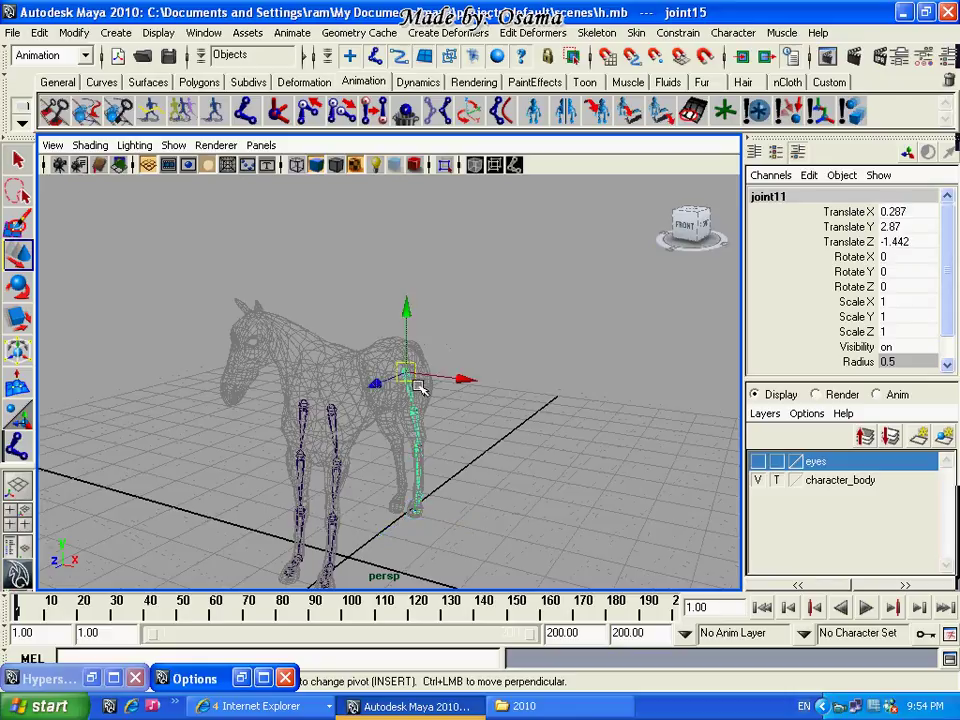
{"action": "left_click", "coordinate": [407, 377]}
{"action": "left_click", "coordinate": [405, 375]}
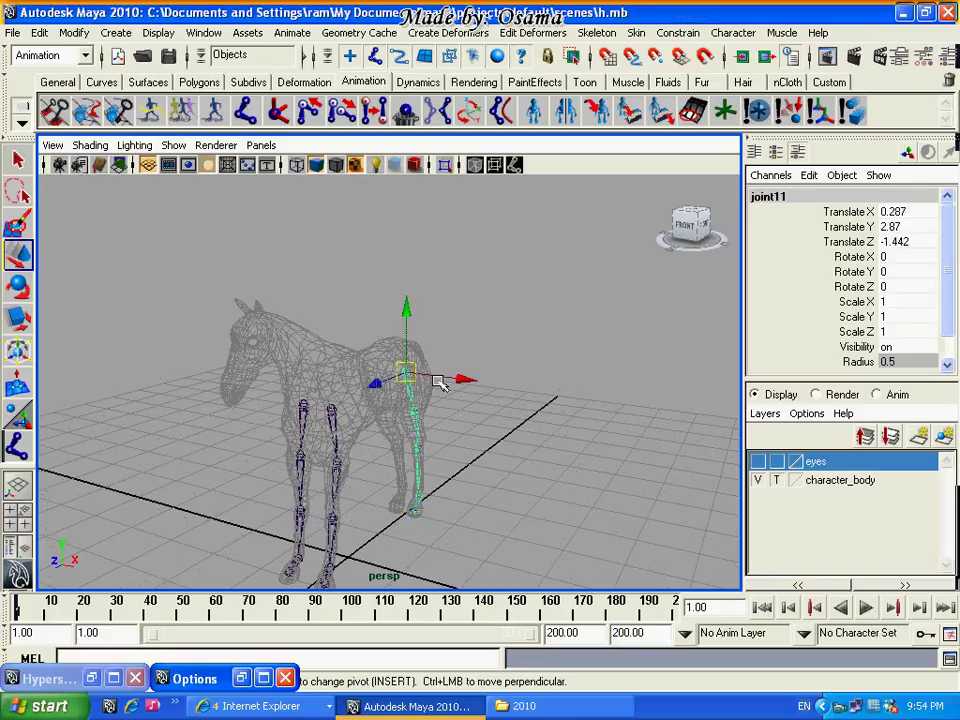
{"action": "left_click_drag", "start_coordinate": [439, 379], "coordinate": [443, 377]}
{"action": "left_click", "coordinate": [418, 413]}
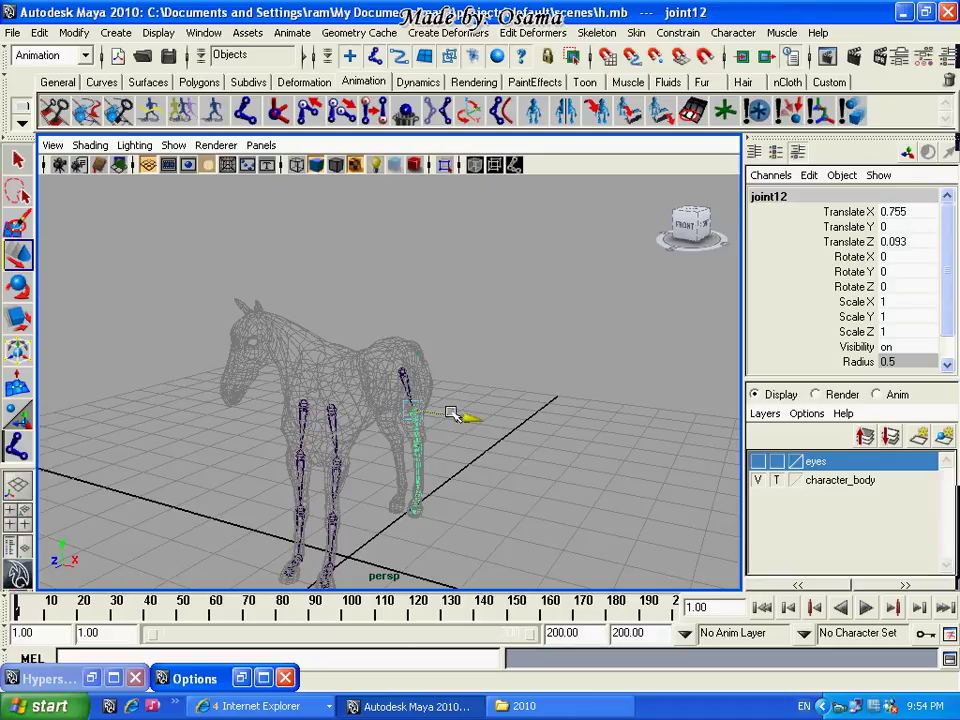
{"action": "left_click", "coordinate": [466, 356]}
Inspect the hip joint close up, close the minimized Options window and view the whole horse
{"action": "mouse_move", "coordinate": [433, 416]}
{"action": "left_mouse_down", "text": "alt"}
{"action": "mouse_move", "coordinate": [287, 396]}
{"action": "mouse_move", "coordinate": [244, 413]}
{"action": "mouse_move", "coordinate": [304, 421]}
{"action": "mouse_move", "coordinate": [435, 407]}
{"action": "mouse_move", "coordinate": [403, 381]}
{"action": "left_mouse_up", "text": "alt"}
{"action": "left_click", "coordinate": [373, 344]}
{"action": "right_click_drag", "start_coordinate": [371, 345], "coordinate": [470, 416], "text": "alt"}
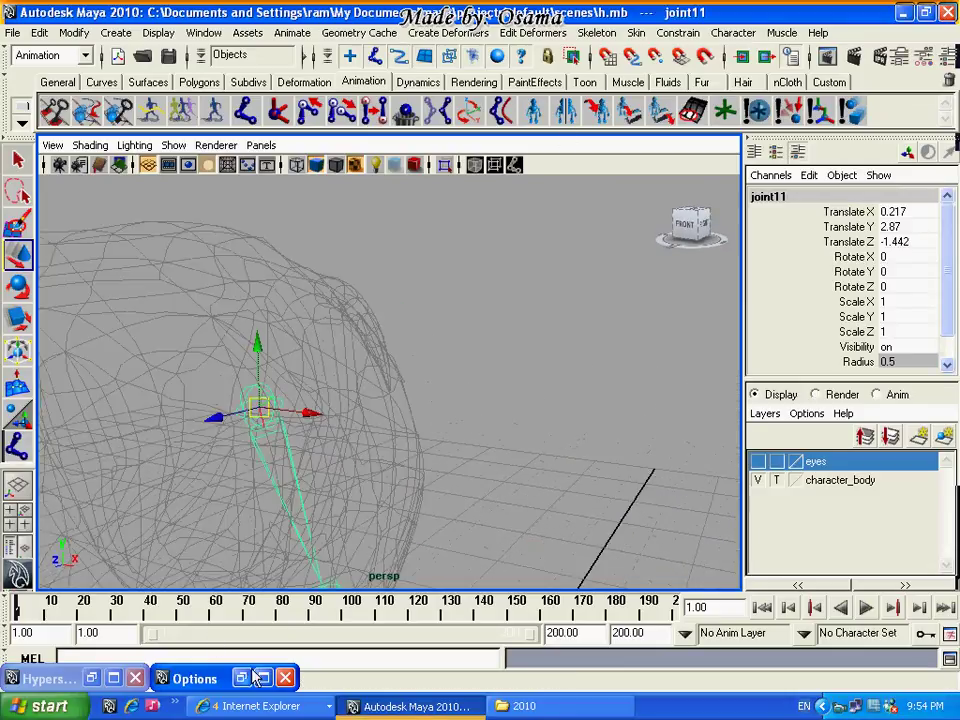
{"action": "left_click", "coordinate": [284, 678]}
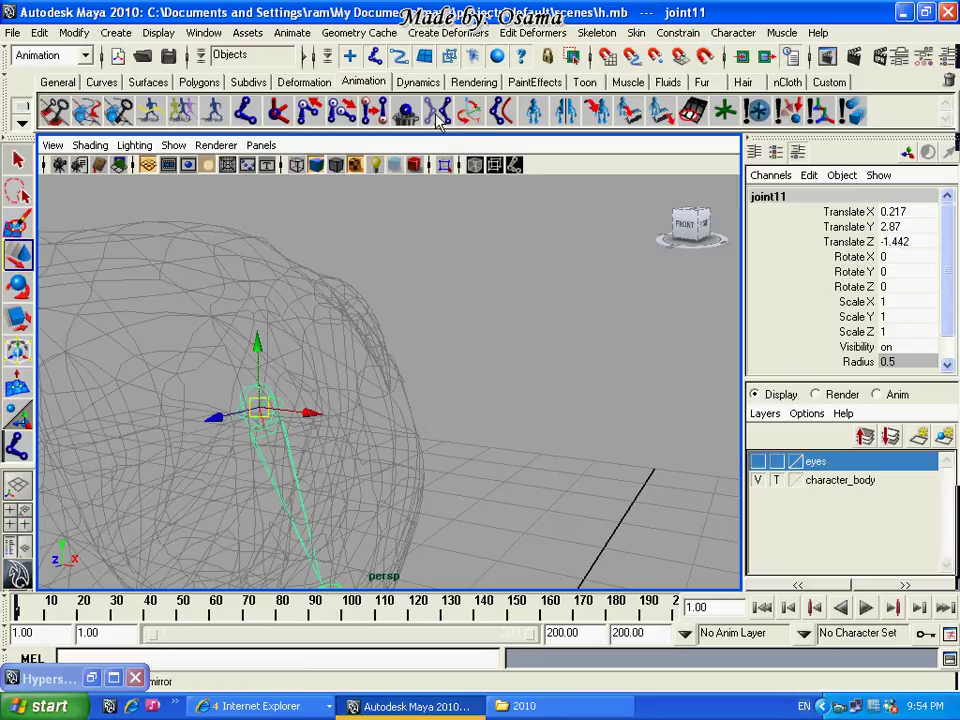
{"action": "mouse_move", "coordinate": [429, 443]}
{"action": "right_mouse_down", "text": "alt"}
{"action": "mouse_move", "coordinate": [510, 426]}
{"action": "mouse_move", "coordinate": [409, 386]}
{"action": "right_mouse_up", "text": "alt"}
{"action": "left_click", "coordinate": [519, 428]}
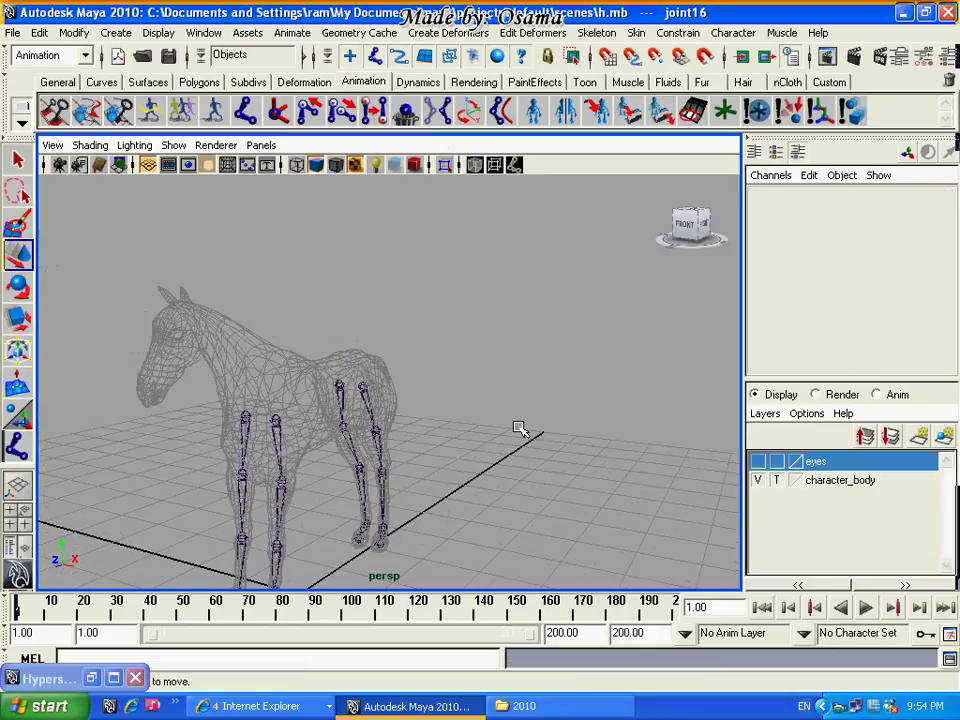
{"action": "key", "text": "space"}
Zoom in on the tail in side view and discard the first misplaced tail joints
{"action": "left_click_drag", "start_coordinate": [490, 386], "coordinate": [476, 386]}
{"action": "mouse_move", "coordinate": [261, 300]}
{"action": "middle_mouse_down", "text": "alt"}
{"action": "mouse_move", "coordinate": [340, 346]}
{"action": "mouse_move", "coordinate": [448, 454]}
{"action": "middle_mouse_up", "text": "alt"}
{"action": "right_click_drag", "start_coordinate": [448, 454], "coordinate": [428, 447], "text": "alt"}
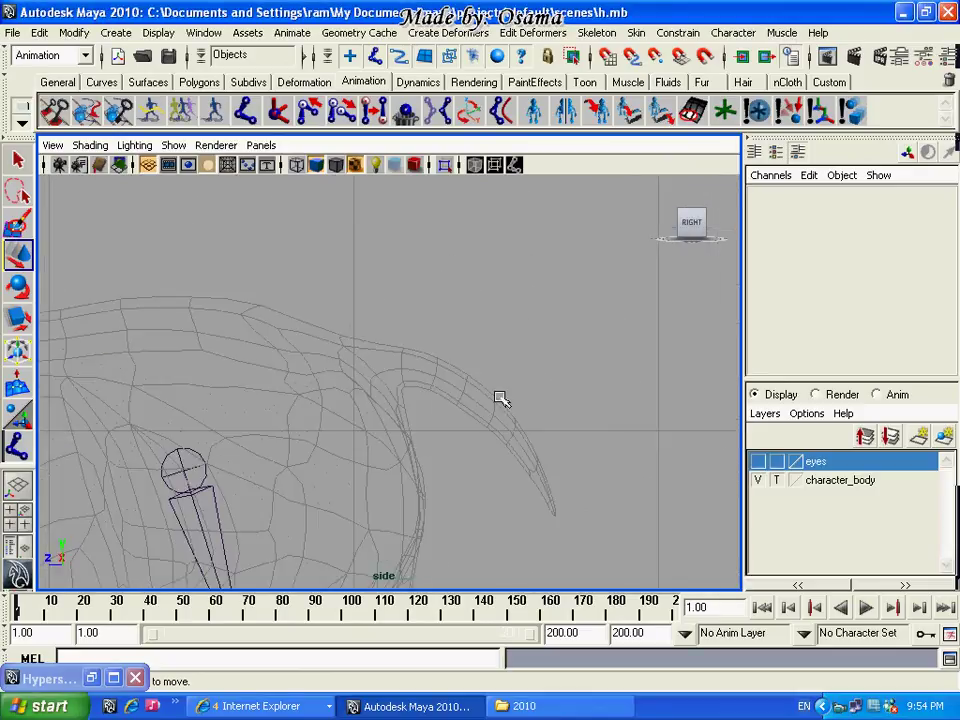
{"action": "left_click", "coordinate": [17, 447]}
{"action": "left_click", "coordinate": [362, 370]}
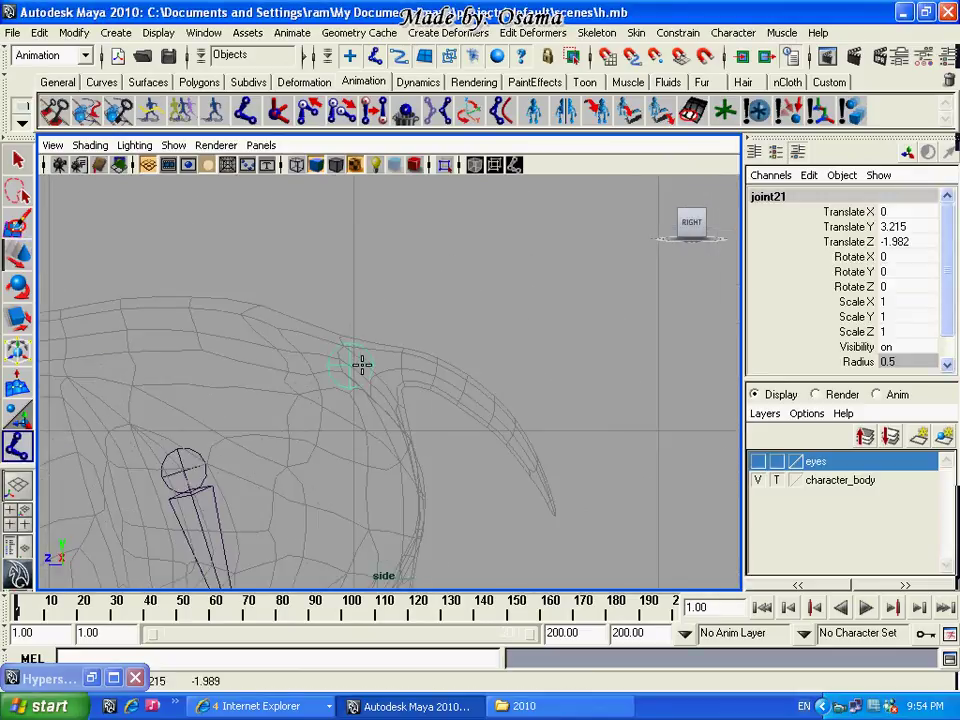
{"action": "left_click", "coordinate": [482, 398]}
{"action": "left_click_drag", "start_coordinate": [542, 482], "coordinate": [546, 497]}
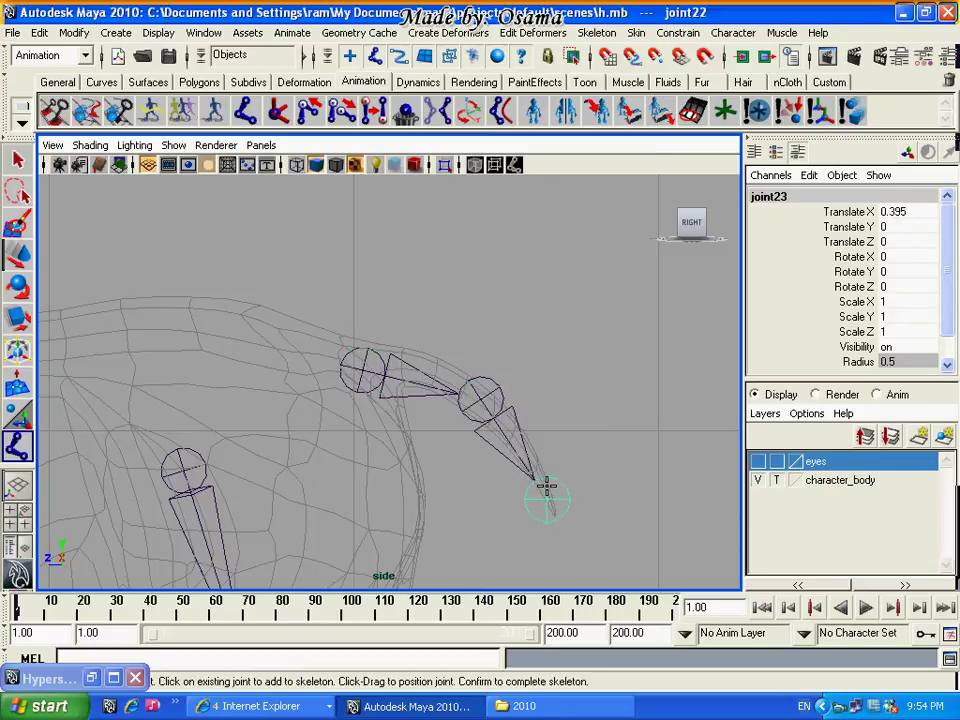
{"action": "key", "text": "BackSpace"}
{"action": "key", "text": "BackSpace"}
{"action": "left_click_drag", "start_coordinate": [439, 371], "coordinate": [441, 378]}
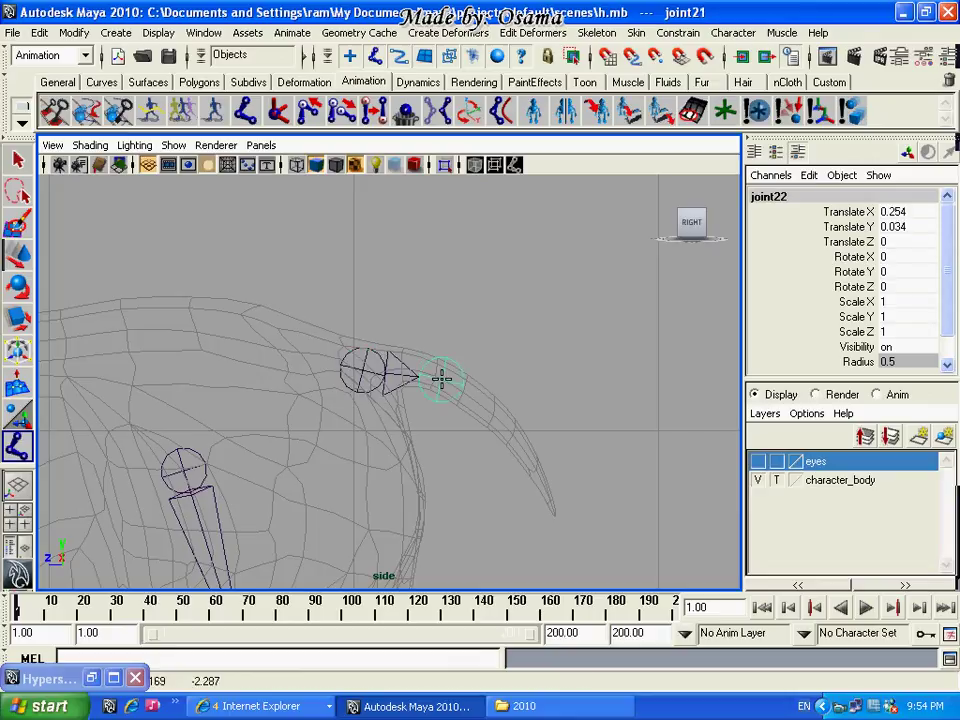
{"action": "key", "text": "BackSpace"}
{"action": "key", "text": "BackSpace"}
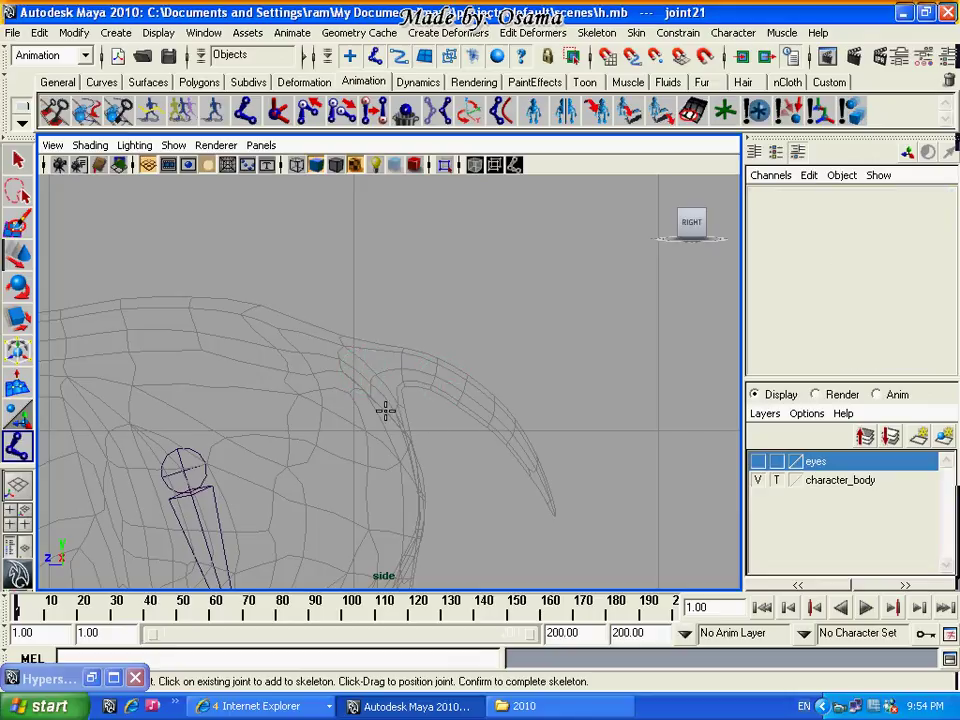
Place four joints along the tail curve from its base to near the tip
{"action": "left_click", "coordinate": [341, 404]}
{"action": "left_click_drag", "start_coordinate": [341, 404], "coordinate": [358, 386]}
{"action": "left_click_drag", "start_coordinate": [467, 390], "coordinate": [452, 377]}
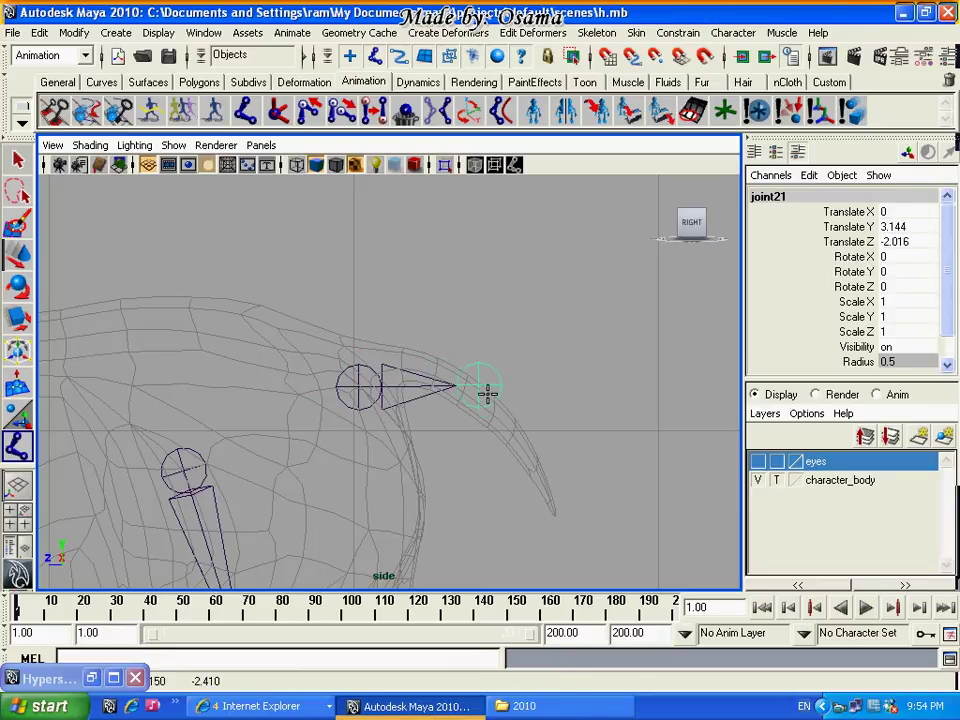
{"action": "left_click", "coordinate": [611, 317]}
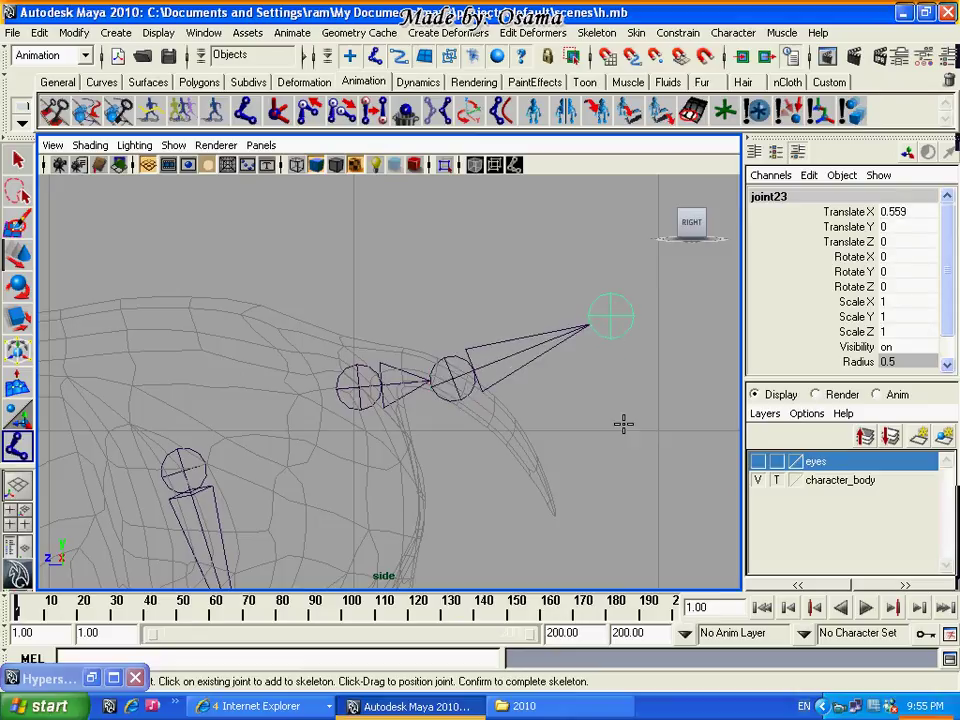
{"action": "key", "text": "BackSpace"}
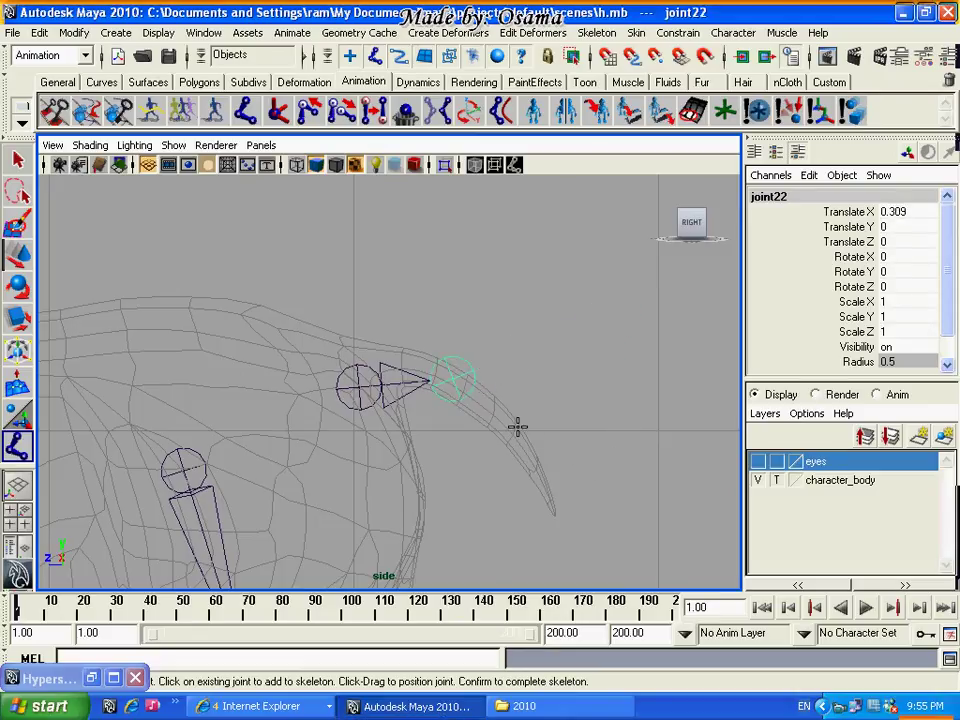
{"action": "key", "text": "BackSpace"}
{"action": "left_click_drag", "start_coordinate": [443, 368], "coordinate": [438, 374]}
{"action": "left_click", "coordinate": [508, 421]}
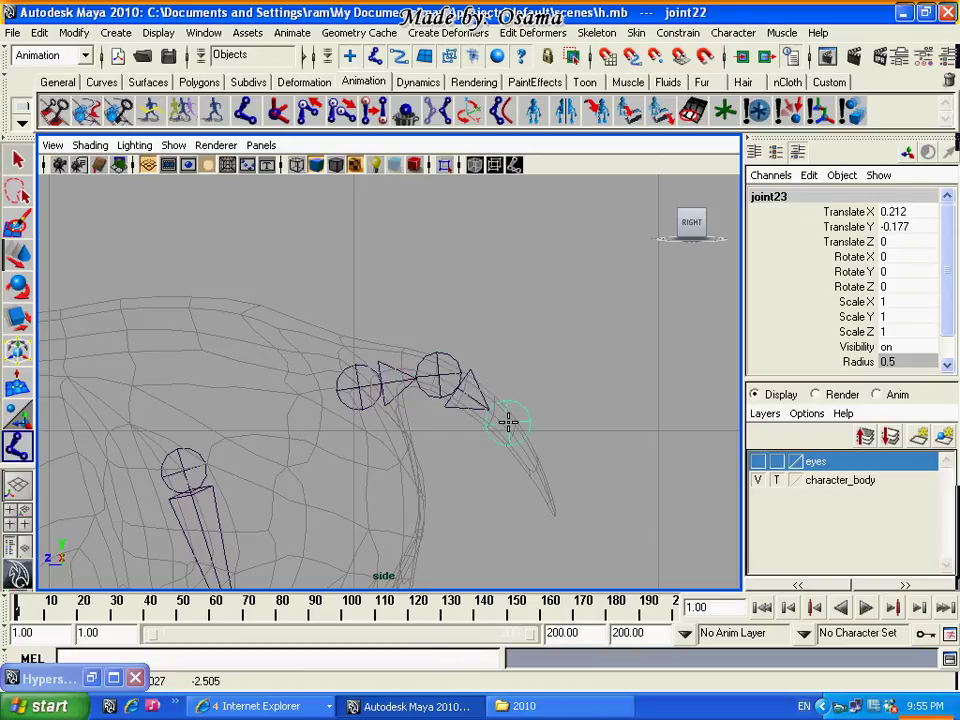
{"action": "left_click_drag", "start_coordinate": [541, 481], "coordinate": [549, 500]}
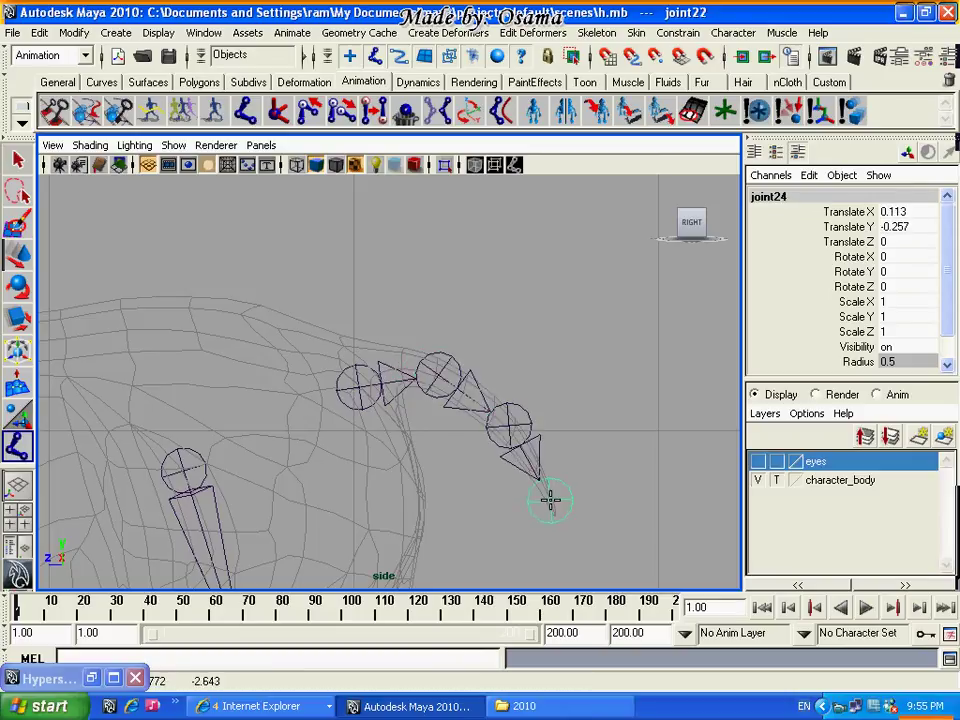
{"action": "key", "text": "Return"}
Nudge the tail chain's root slightly up and select the tail joints
{"action": "key", "text": "w"}
{"action": "left_click_drag", "start_coordinate": [357, 392], "coordinate": [363, 382]}
{"action": "left_click", "coordinate": [440, 349]}
{"action": "left_click", "coordinate": [452, 349]}
{"action": "left_click", "coordinate": [572, 484]}
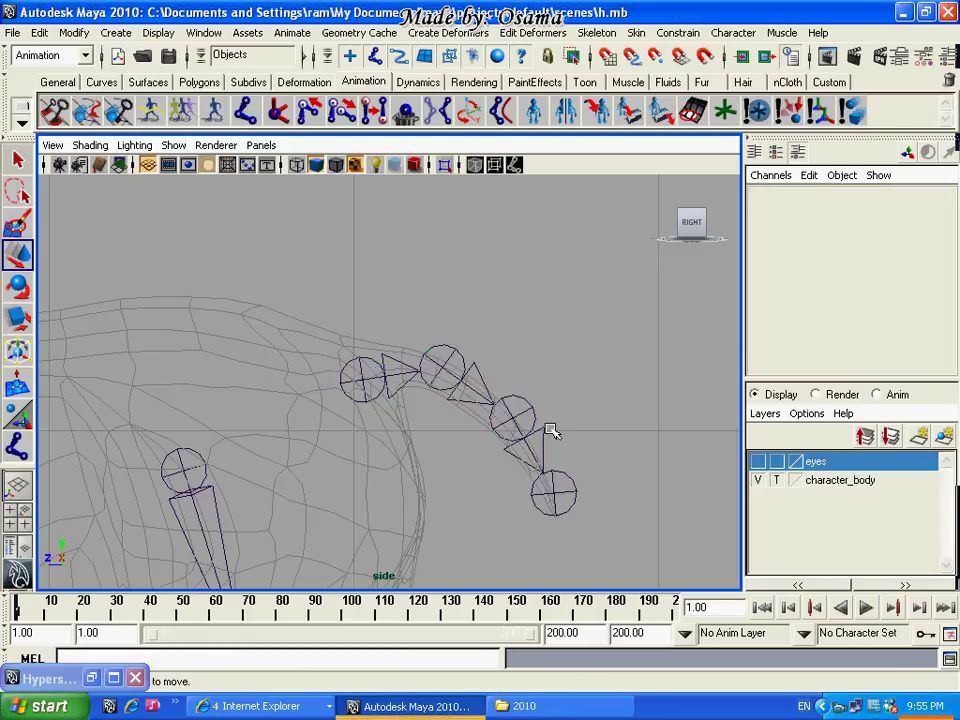
{"action": "left_click_drag", "start_coordinate": [567, 523], "coordinate": [567, 523]}
{"action": "left_click_drag", "start_coordinate": [567, 380], "coordinate": [508, 405]}
Shrink the tail joints' display radius and move the tail's end joint down slightly
{"action": "left_click_drag", "start_coordinate": [435, 356], "coordinate": [437, 360]}
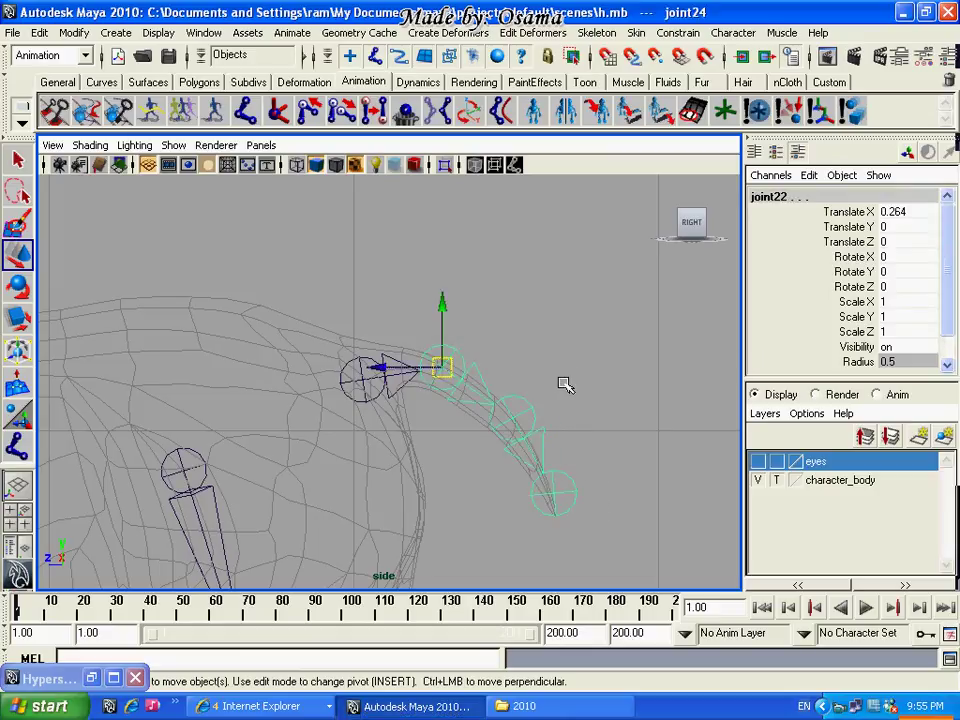
{"action": "scroll", "coordinate": [864, 333], "scroll_direction": "down", "scroll_amount": 1}
{"action": "double_click", "coordinate": [890, 333]}
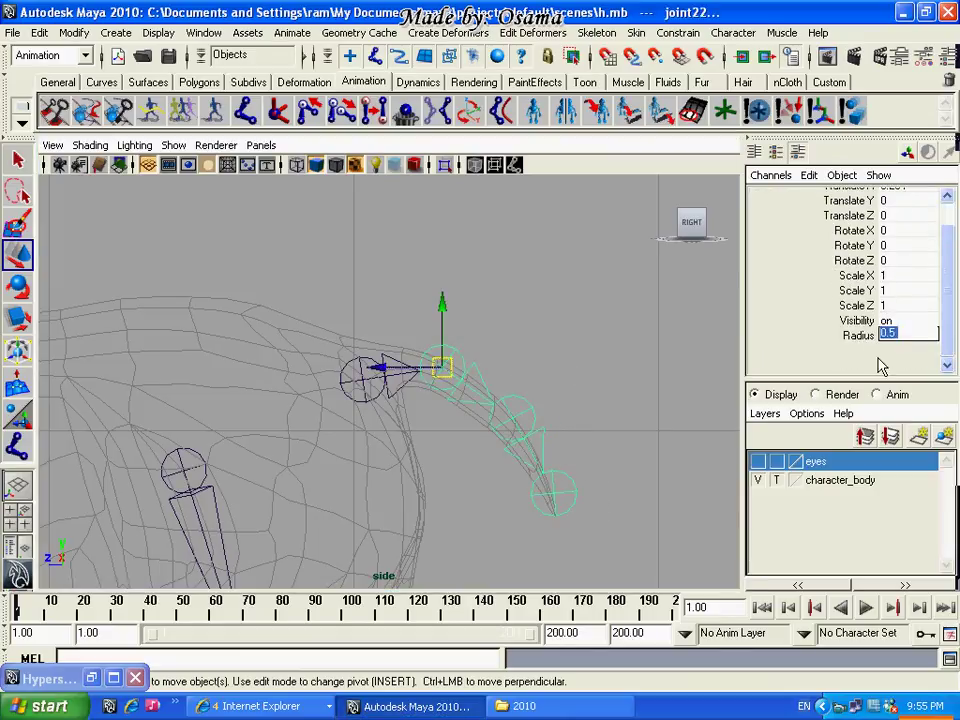
{"action": "type", "text": "1"}
{"action": "type", "text": "0.1"}
{"action": "key", "text": "Return"}
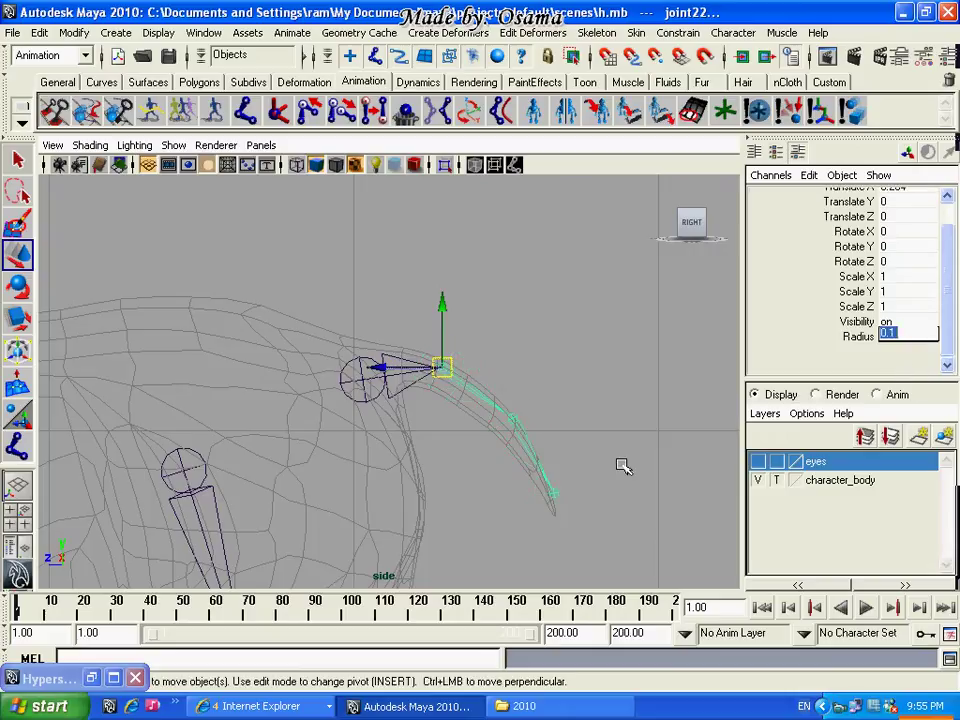
{"action": "left_click", "coordinate": [553, 497]}
{"action": "left_click_drag", "start_coordinate": [551, 500], "coordinate": [533, 475]}
{"action": "key", "text": "f"}
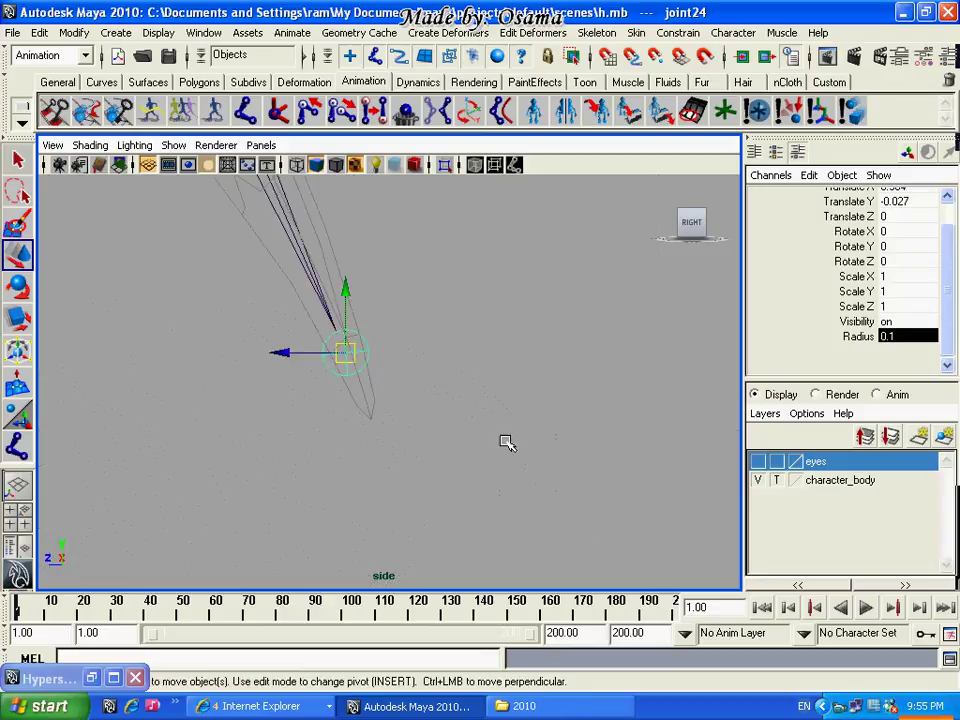
{"action": "left_click_drag", "start_coordinate": [347, 357], "coordinate": [360, 384]}
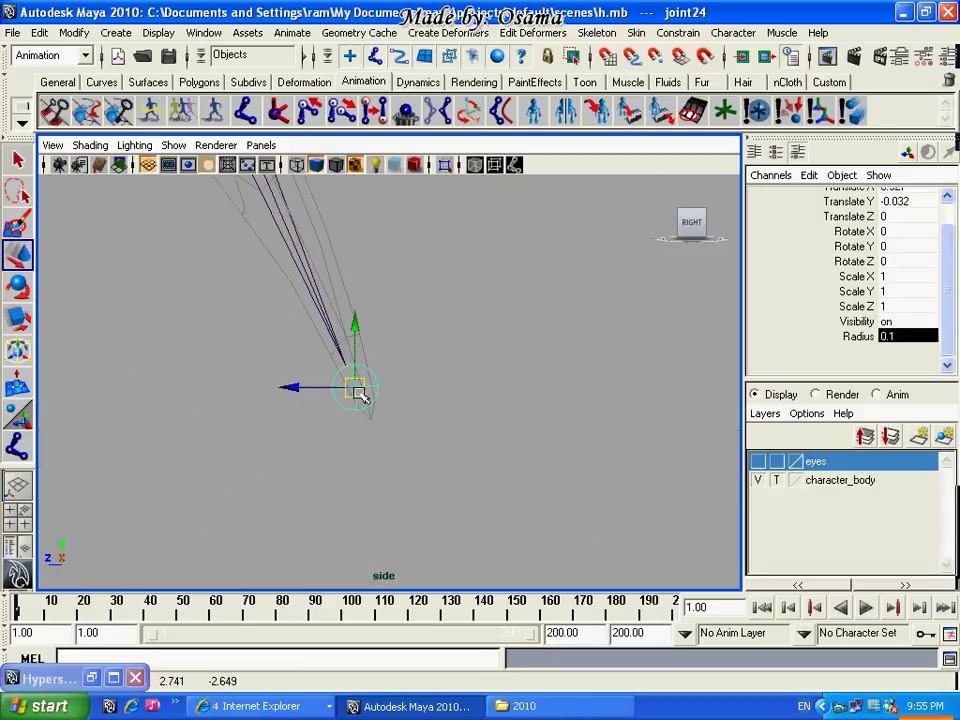
Move the middle tail joint into the tail and set the first tail joint's radius to 0.3
{"action": "middle_click_drag", "start_coordinate": [358, 383], "coordinate": [488, 548], "text": "alt"}
{"action": "scroll", "coordinate": [422, 396], "scroll_direction": "down", "scroll_amount": 3}
{"action": "scroll", "coordinate": [426, 422], "scroll_direction": "up", "scroll_amount": 3}
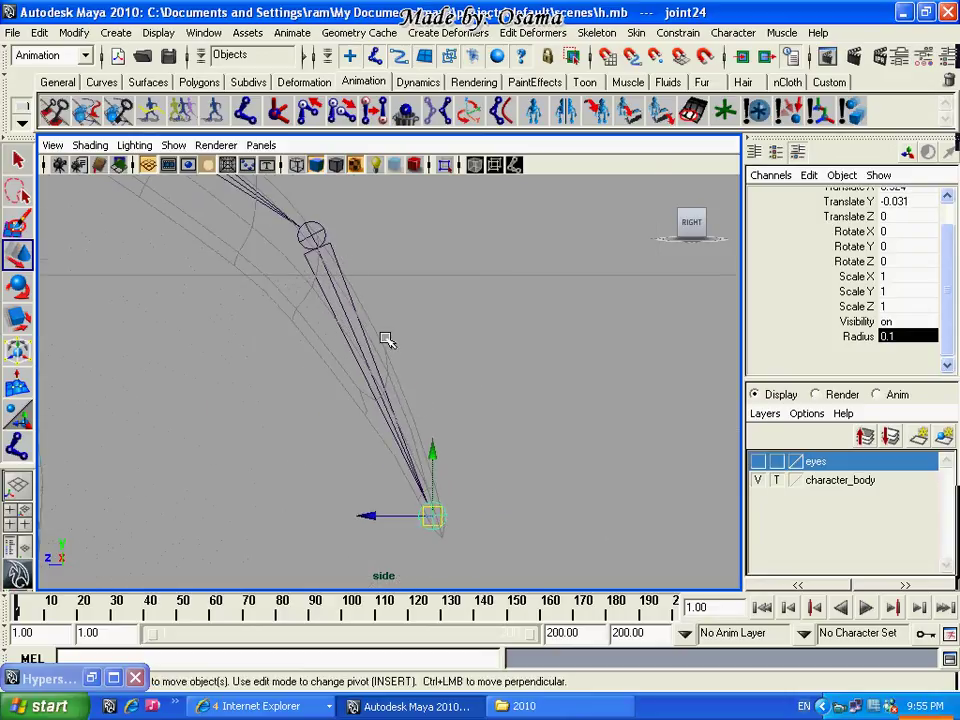
{"action": "left_click", "coordinate": [318, 236]}
{"action": "left_click_drag", "start_coordinate": [316, 238], "coordinate": [324, 286]}
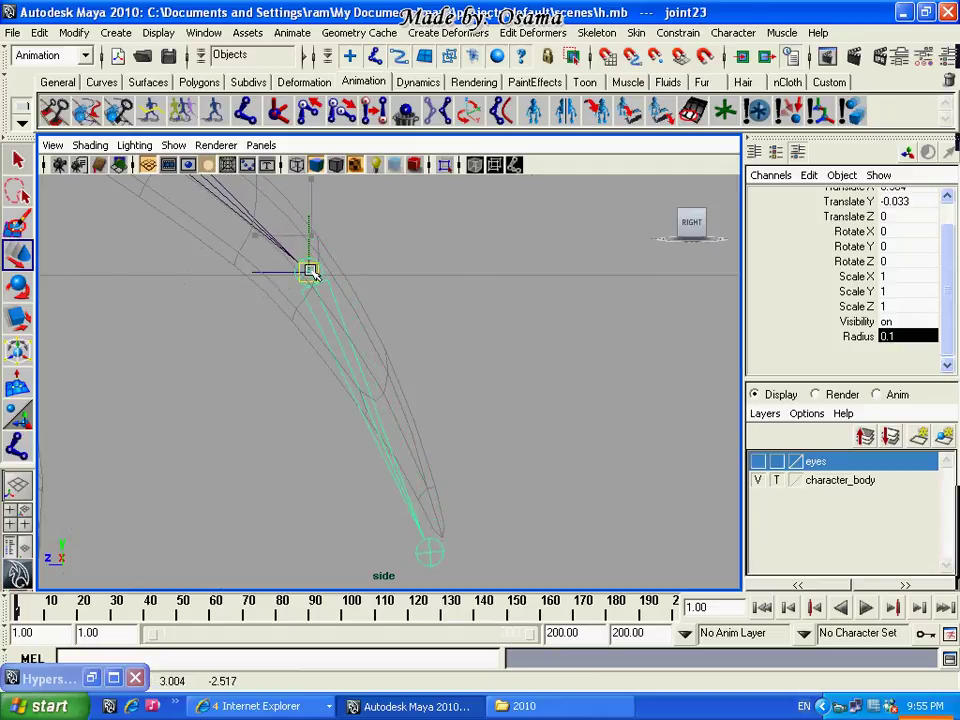
{"action": "scroll", "coordinate": [325, 287], "scroll_direction": "down", "scroll_amount": 3}
{"action": "scroll", "coordinate": [325, 287], "scroll_direction": "down", "scroll_amount": 3}
{"action": "left_click", "coordinate": [313, 300]}
{"action": "type", "text": "0.3"}
{"action": "key", "text": "Return"}
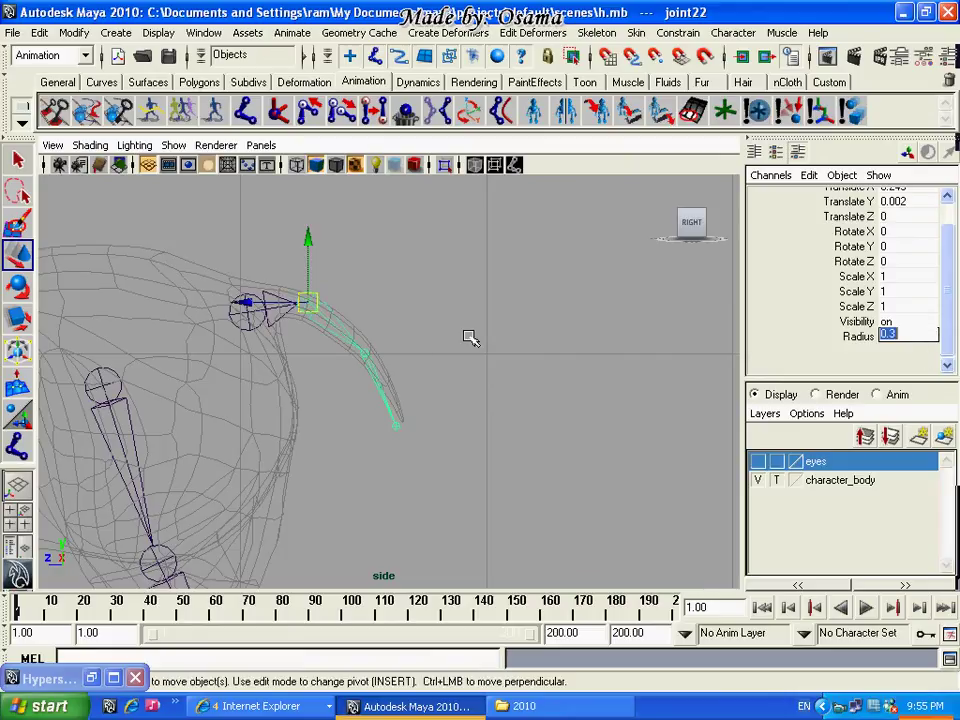
Raise the middle tail joint slightly and set its radius to 0.2
{"action": "left_click", "coordinate": [369, 357]}
{"action": "left_click_drag", "start_coordinate": [369, 357], "coordinate": [366, 344]}
{"action": "left_click", "coordinate": [907, 336]}
{"action": "type", "text": "2"}
{"action": "key", "text": "Return"}
{"action": "left_click_drag", "start_coordinate": [366, 343], "coordinate": [361, 346]}
Move the tail's end joint out to the tail tip
{"action": "scroll", "coordinate": [433, 424], "scroll_direction": "up", "scroll_amount": 3}
{"action": "scroll", "coordinate": [401, 448], "scroll_direction": "up", "scroll_amount": 2}
{"action": "scroll", "coordinate": [450, 331], "scroll_direction": "up", "scroll_amount": 2}
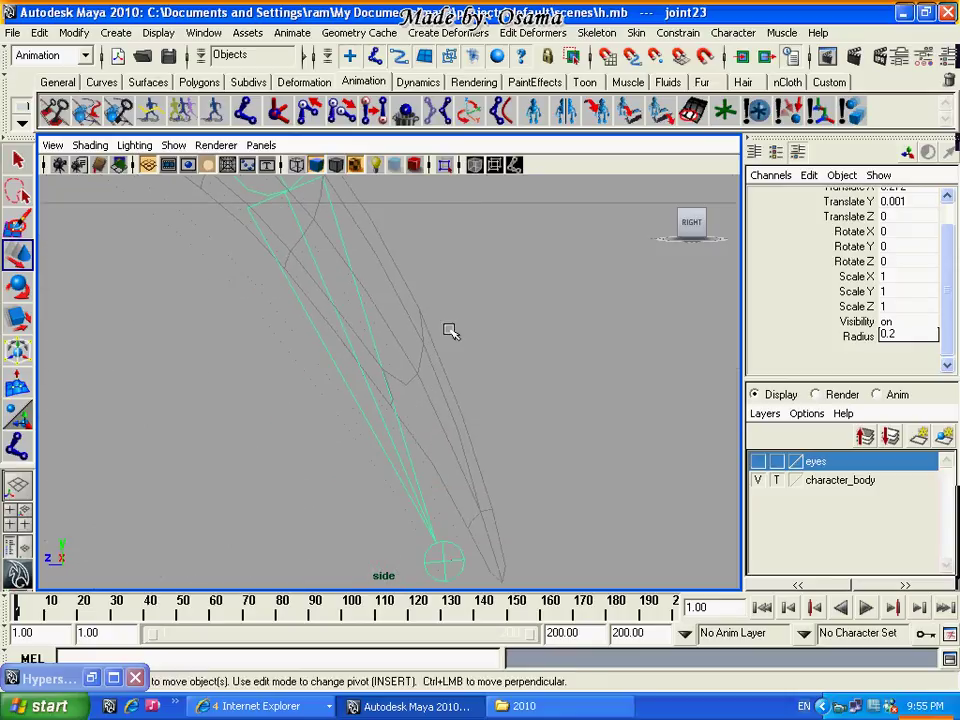
{"action": "left_click", "coordinate": [444, 561]}
{"action": "left_click_drag", "start_coordinate": [446, 558], "coordinate": [491, 554]}
{"action": "scroll", "coordinate": [580, 530], "scroll_direction": "down", "scroll_amount": 5}
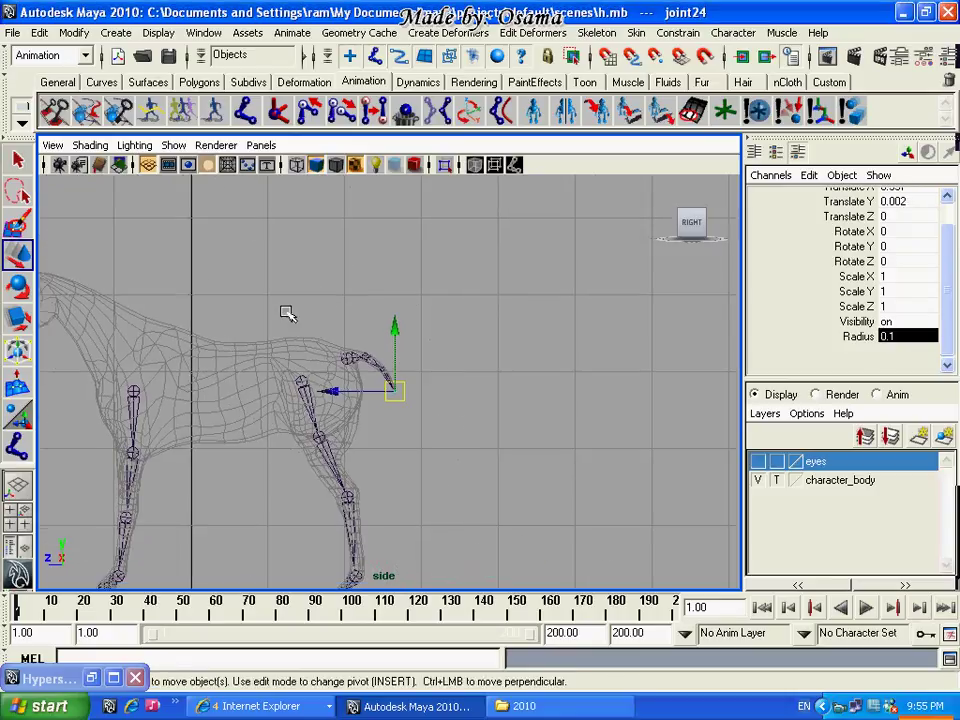
{"action": "scroll", "coordinate": [393, 410], "scroll_direction": "down", "scroll_amount": 3}
Start the neck chain with joints at the neck base running up toward the head
{"action": "scroll", "coordinate": [431, 401], "scroll_direction": "up", "scroll_amount": 3}
{"action": "scroll", "coordinate": [341, 401], "scroll_direction": "up", "scroll_amount": 3}
{"action": "scroll", "coordinate": [317, 440], "scroll_direction": "down", "scroll_amount": 3}
{"action": "scroll", "coordinate": [430, 420], "scroll_direction": "up", "scroll_amount": 2}
{"action": "scroll", "coordinate": [493, 456], "scroll_direction": "up", "scroll_amount": 2}
{"action": "scroll", "coordinate": [222, 406], "scroll_direction": "down", "scroll_amount": 5}
{"action": "middle_click_drag", "start_coordinate": [222, 406], "coordinate": [409, 452], "text": "alt"}
{"action": "left_click", "coordinate": [17, 445]}
{"action": "scroll", "coordinate": [500, 520], "scroll_direction": "up", "scroll_amount": 3}
{"action": "scroll", "coordinate": [400, 440], "scroll_direction": "up", "scroll_amount": 3}
{"action": "scroll", "coordinate": [487, 462], "scroll_direction": "down", "scroll_amount": 2}
{"action": "left_click_drag", "start_coordinate": [402, 411], "coordinate": [390, 428]}
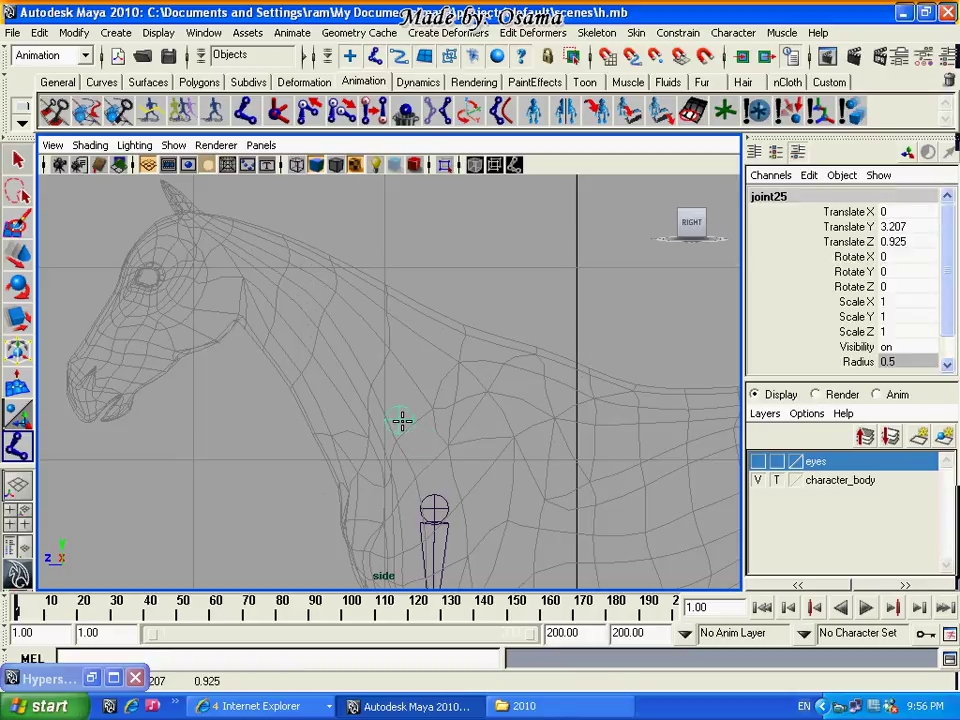
{"action": "left_click_drag", "start_coordinate": [332, 332], "coordinate": [338, 357]}
Add neck joints near the head and by the eye to finish the neck chain
{"action": "left_click", "coordinate": [273, 290]}
{"action": "left_click_drag", "start_coordinate": [270, 288], "coordinate": [258, 287]}
{"action": "left_click", "coordinate": [193, 272]}
{"action": "left_click_drag", "start_coordinate": [193, 272], "coordinate": [199, 264]}
{"action": "key", "text": "w"}
Begin a four-joint spine chain from behind the front legs to the hips
{"action": "left_click", "coordinate": [397, 420]}
{"action": "left_click", "coordinate": [17, 445]}
{"action": "scroll", "coordinate": [433, 375], "scroll_direction": "down", "scroll_amount": 4}
{"action": "scroll", "coordinate": [566, 471], "scroll_direction": "down", "scroll_amount": 1}
{"action": "left_click", "coordinate": [445, 438]}
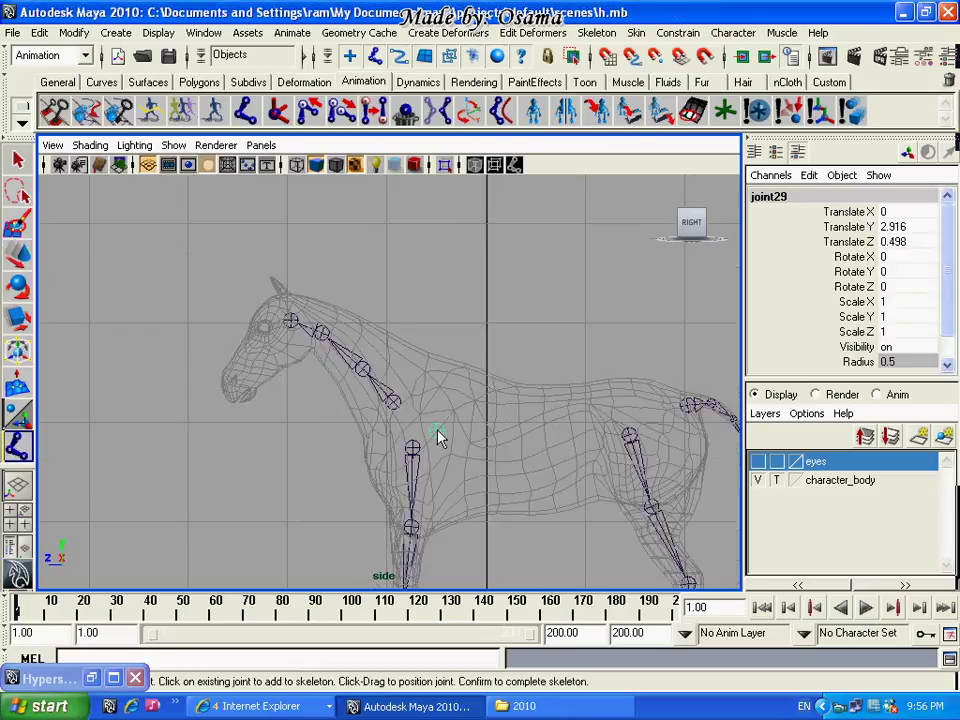
{"action": "left_click", "coordinate": [495, 437]}
{"action": "left_click", "coordinate": [572, 432]}
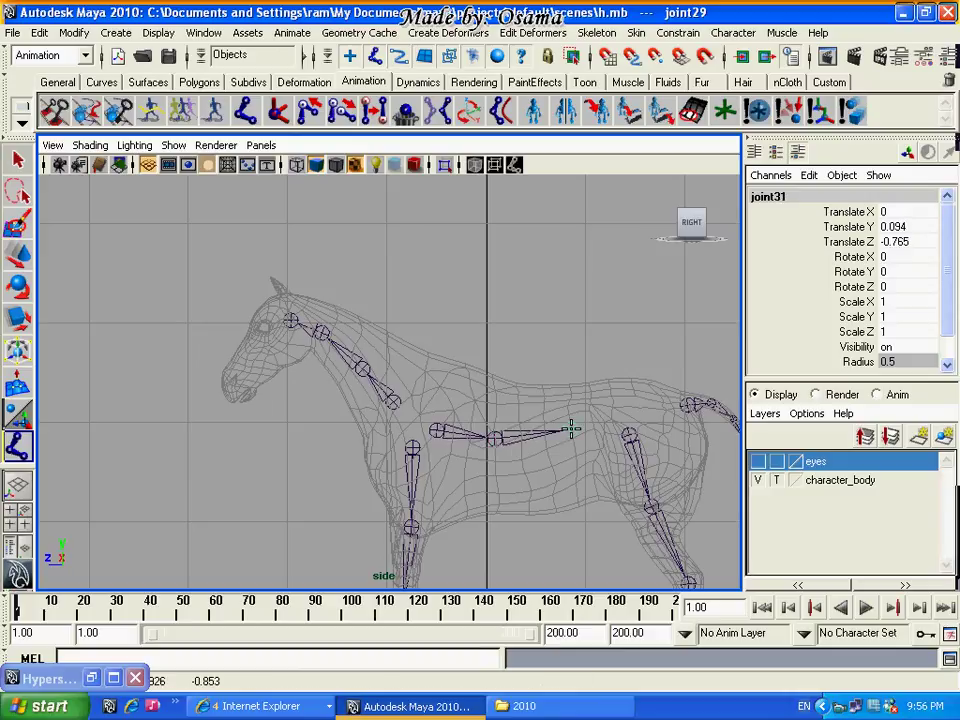
{"action": "left_click", "coordinate": [621, 415]}
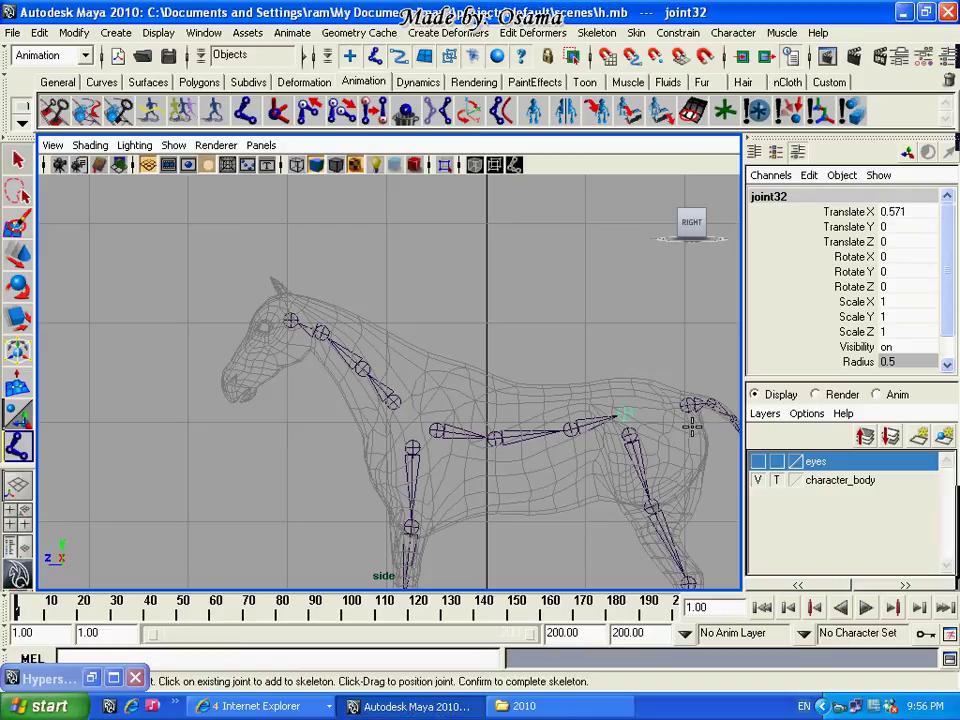
Finish the spine chain and undo a misplaced joint in the eye area
{"action": "key", "text": "Return"}
{"action": "key", "text": "w"}
{"action": "scroll", "coordinate": [124, 413], "scroll_direction": "up", "scroll_amount": 5}
{"action": "left_click", "coordinate": [18, 452]}
{"action": "scroll", "coordinate": [272, 298], "scroll_direction": "up", "scroll_amount": 3}
{"action": "left_click", "coordinate": [292, 299]}
{"action": "key", "text": "ctrl+z"}
Draw a two-joint jaw chain from inside the head to the lower lip
{"action": "scroll", "coordinate": [378, 461], "scroll_direction": "down", "scroll_amount": 3}
{"action": "scroll", "coordinate": [378, 461], "scroll_direction": "up", "scroll_amount": 1}
{"action": "left_click", "coordinate": [369, 333]}
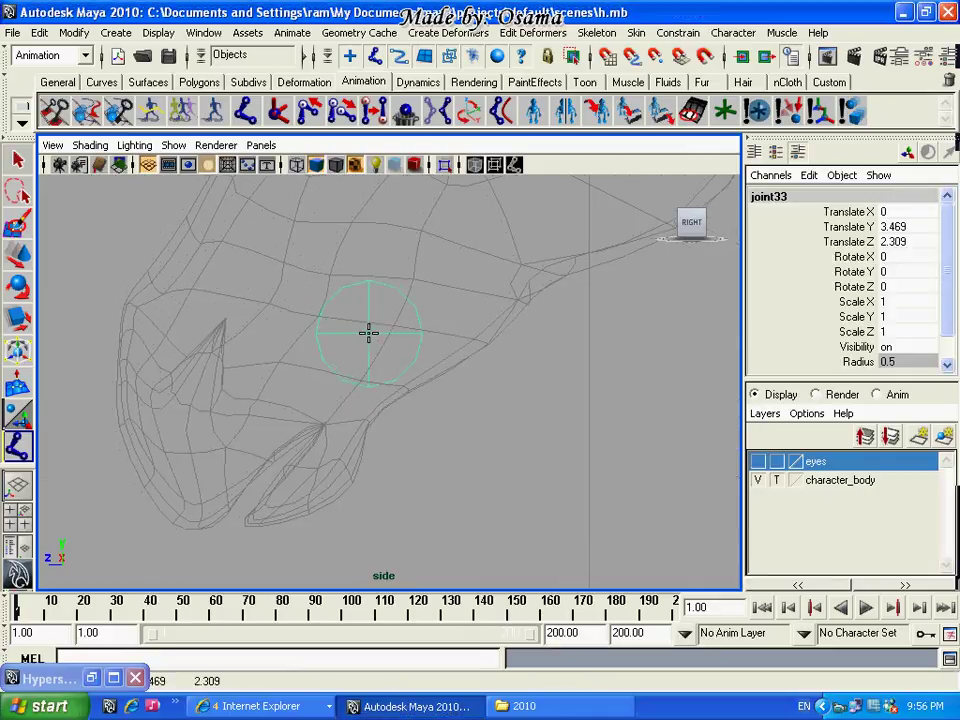
{"action": "left_click_drag", "start_coordinate": [366, 341], "coordinate": [354, 344]}
{"action": "left_click_drag", "start_coordinate": [315, 497], "coordinate": [304, 494]}
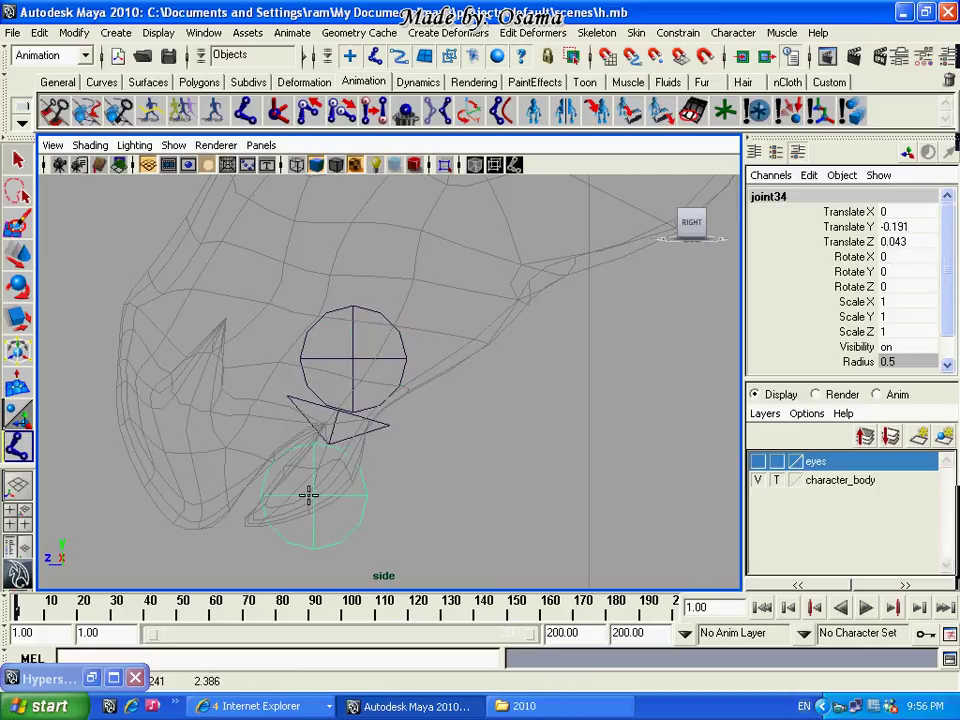
{"action": "key", "text": "Return"}
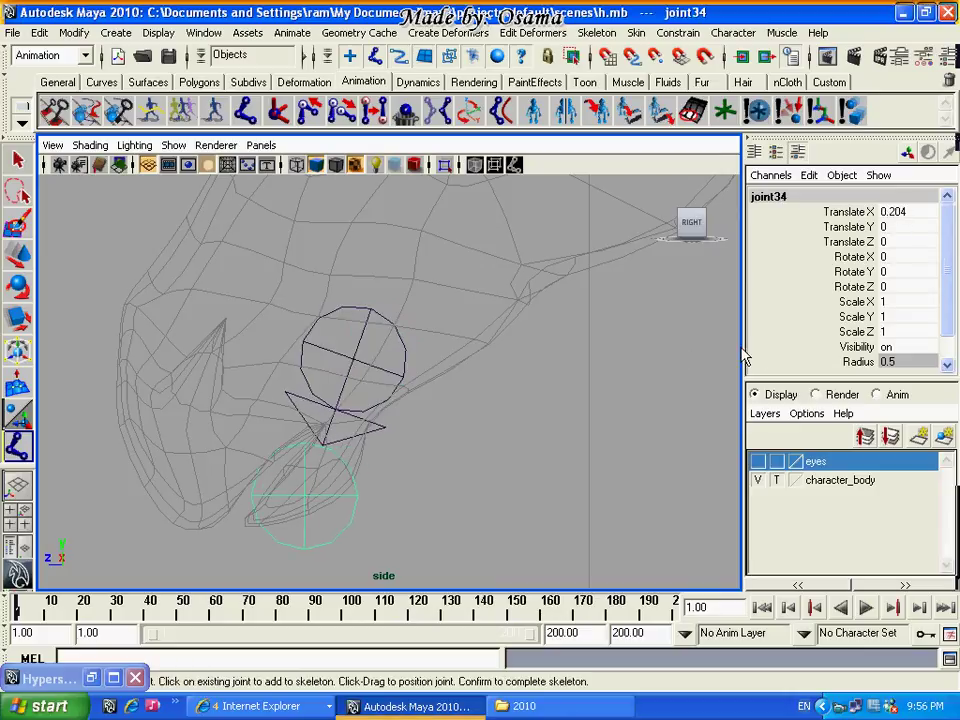
Set the jaw root joint's radius to 0.2 and the jaw tip's to 0.1
{"action": "key", "text": "Up"}
{"action": "key", "text": "w"}
{"action": "double_click", "coordinate": [900, 361]}
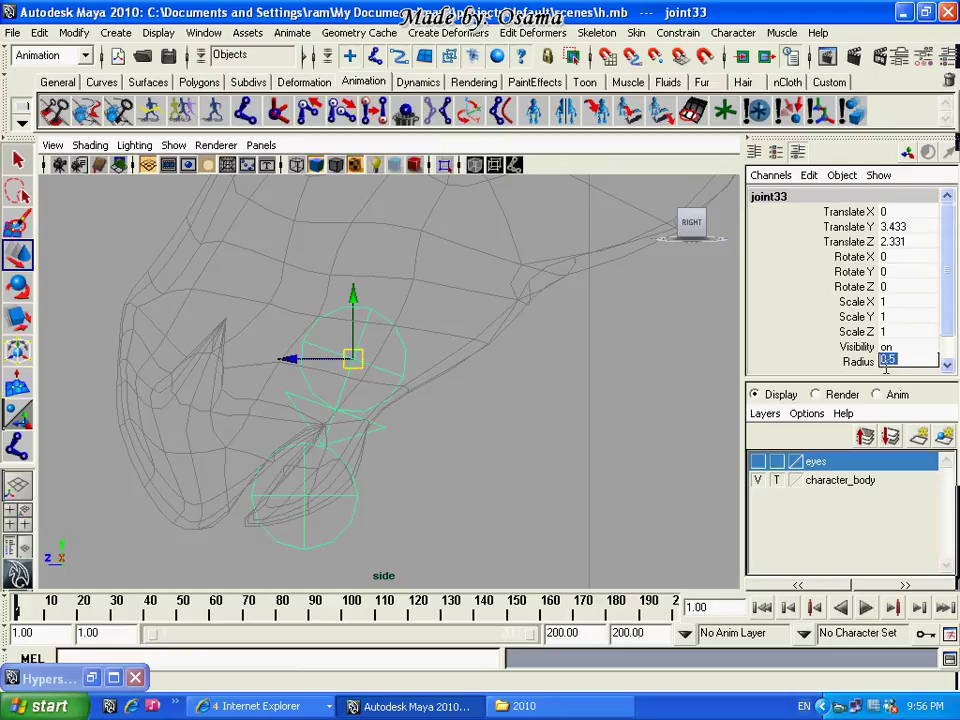
{"action": "type", "text": "0.2"}
{"action": "key", "text": "Return"}
{"action": "key", "text": "Down"}
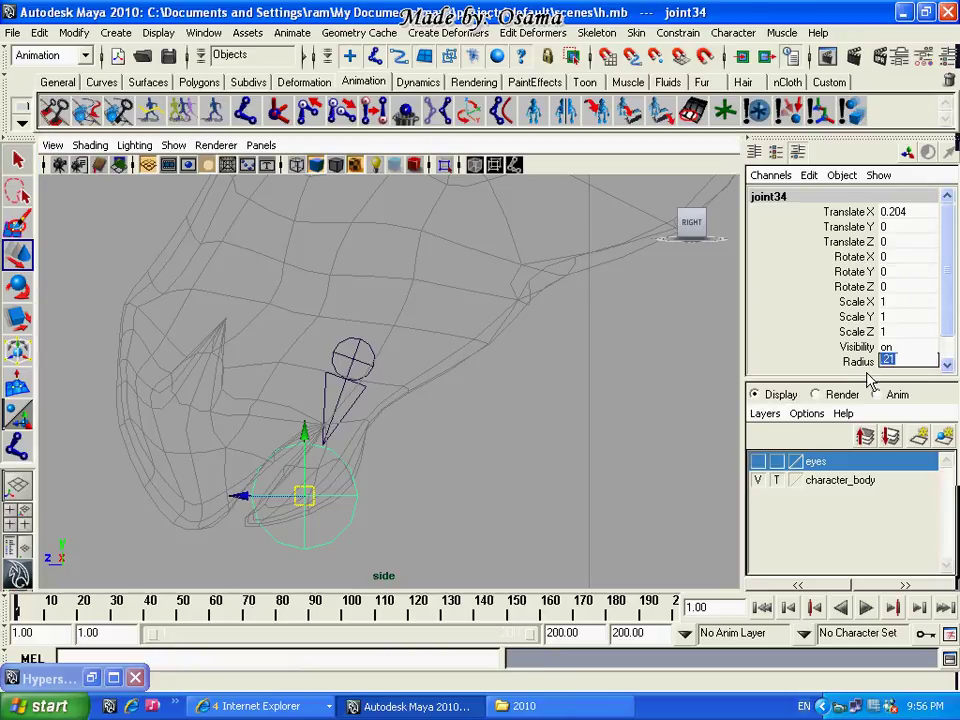
{"action": "type", "text": "0.1"}
{"action": "key", "text": "Return"}
Lower the jaw root within the head and raise the jaw tip into the lower lip
{"action": "left_click_drag", "start_coordinate": [308, 492], "coordinate": [305, 490]}
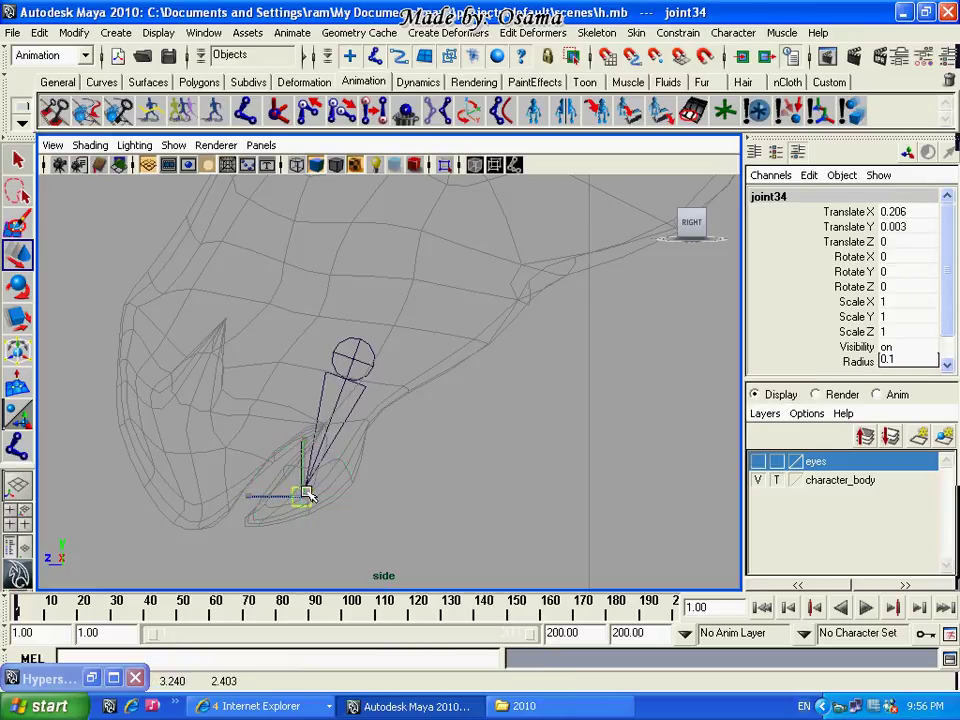
{"action": "key", "text": "Up"}
{"action": "left_click_drag", "start_coordinate": [354, 358], "coordinate": [343, 411]}
{"action": "left_click", "coordinate": [298, 545]}
{"action": "left_click_drag", "start_coordinate": [298, 545], "coordinate": [283, 512]}
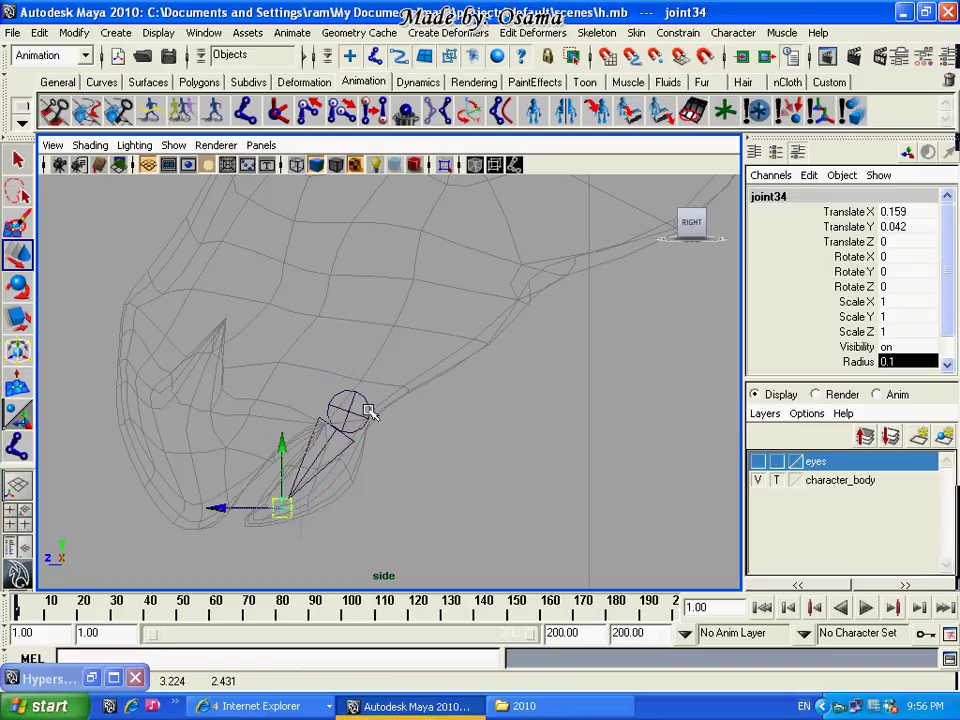
Bring the eye socket into the centre of the view with the Joint Tool active
{"action": "middle_click_drag", "start_coordinate": [381, 360], "coordinate": [425, 417], "text": "alt"}
{"action": "scroll", "coordinate": [386, 420], "scroll_direction": "down", "scroll_amount": 3}
{"action": "scroll", "coordinate": [375, 420], "scroll_direction": "up", "scroll_amount": 3}
{"action": "left_click", "coordinate": [17, 447]}
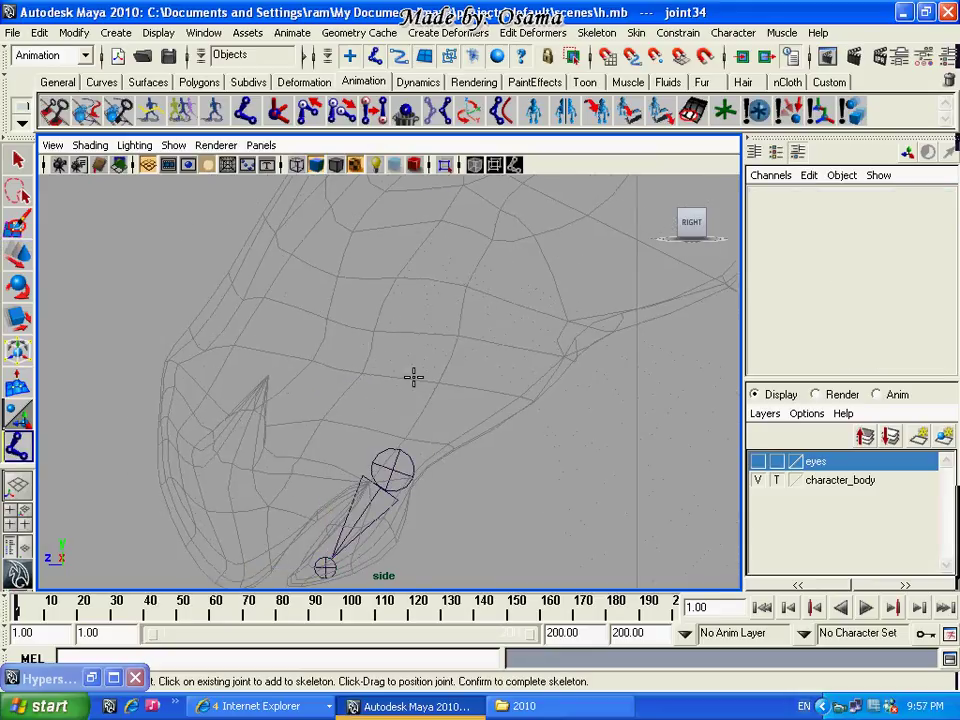
{"action": "middle_click_drag", "start_coordinate": [386, 510], "coordinate": [425, 399], "text": "alt"}
{"action": "middle_click_drag", "start_coordinate": [483, 347], "coordinate": [536, 386], "text": "alt"}
Place a single joint in the eye socket
{"action": "left_click", "coordinate": [433, 322]}
{"action": "left_click_drag", "start_coordinate": [433, 322], "coordinate": [432, 320]}
{"action": "key", "text": "Return"}
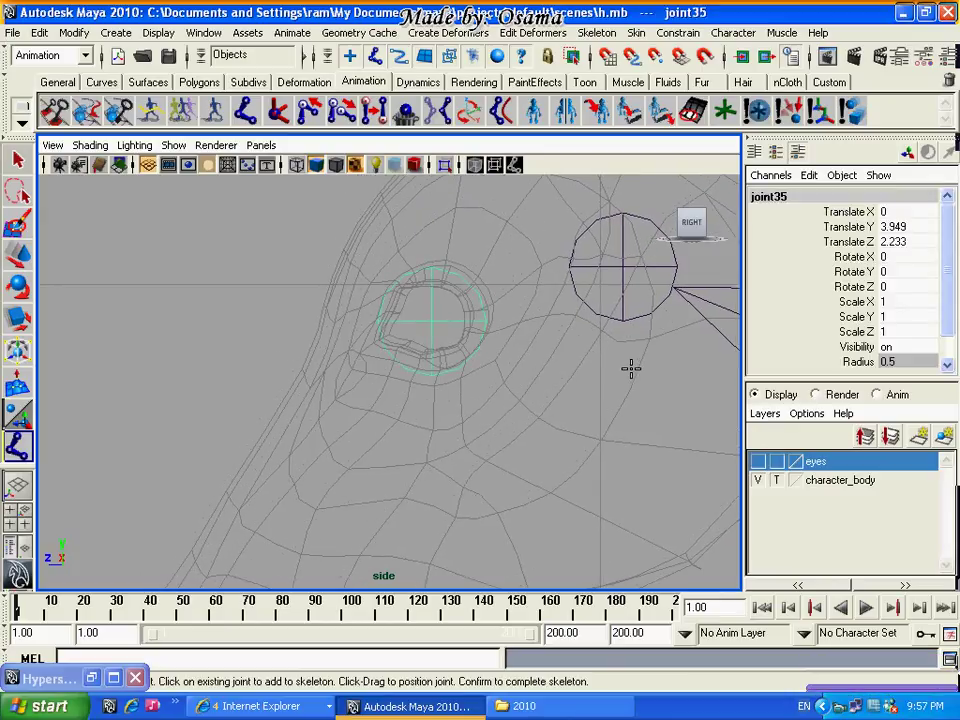
{"action": "left_click", "coordinate": [17, 255]}
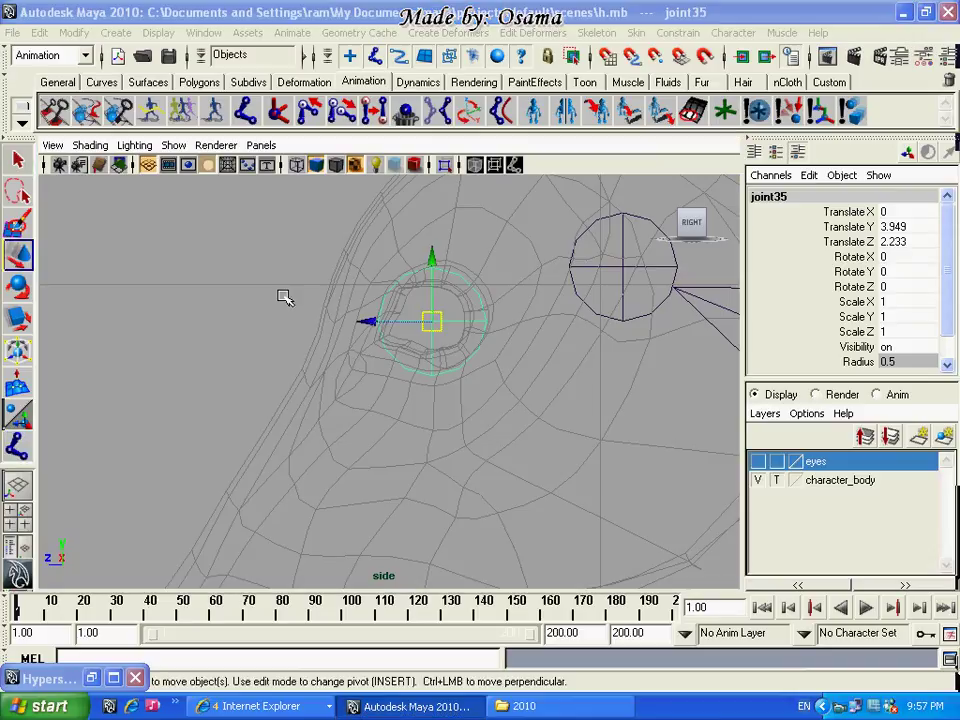
Switch to the front view and zoom in on the head joints
{"action": "key", "text": "space"}
{"action": "left_click_drag", "start_coordinate": [285, 298], "coordinate": [288, 330]}
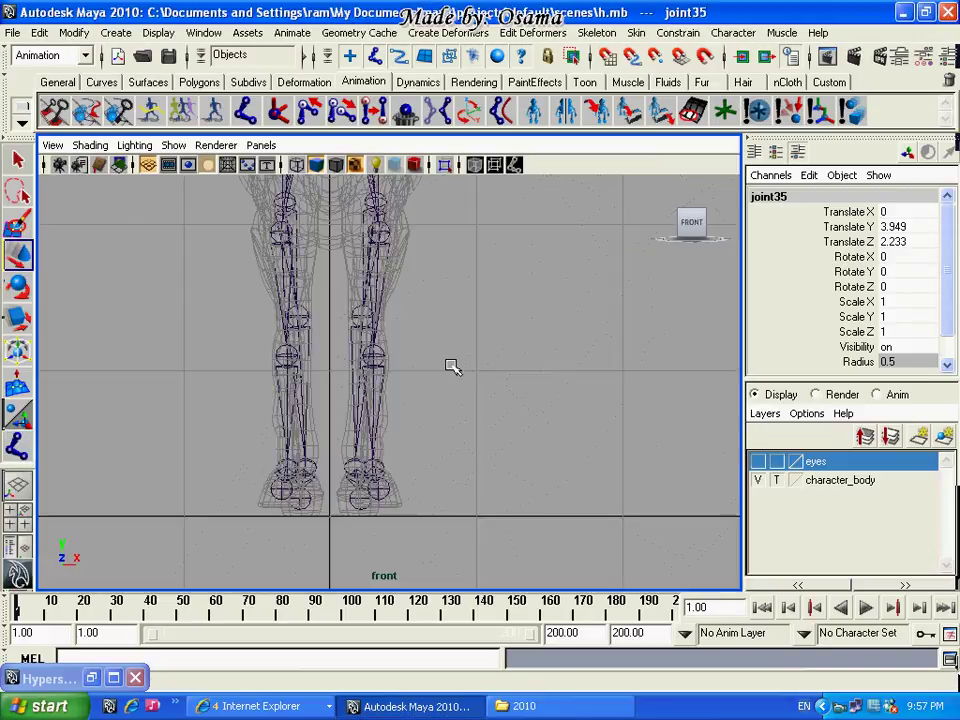
{"action": "key", "text": "a"}
{"action": "key", "text": "f"}
{"action": "left_click_drag", "start_coordinate": [251, 316], "coordinate": [525, 538], "text": "ctrl+alt"}
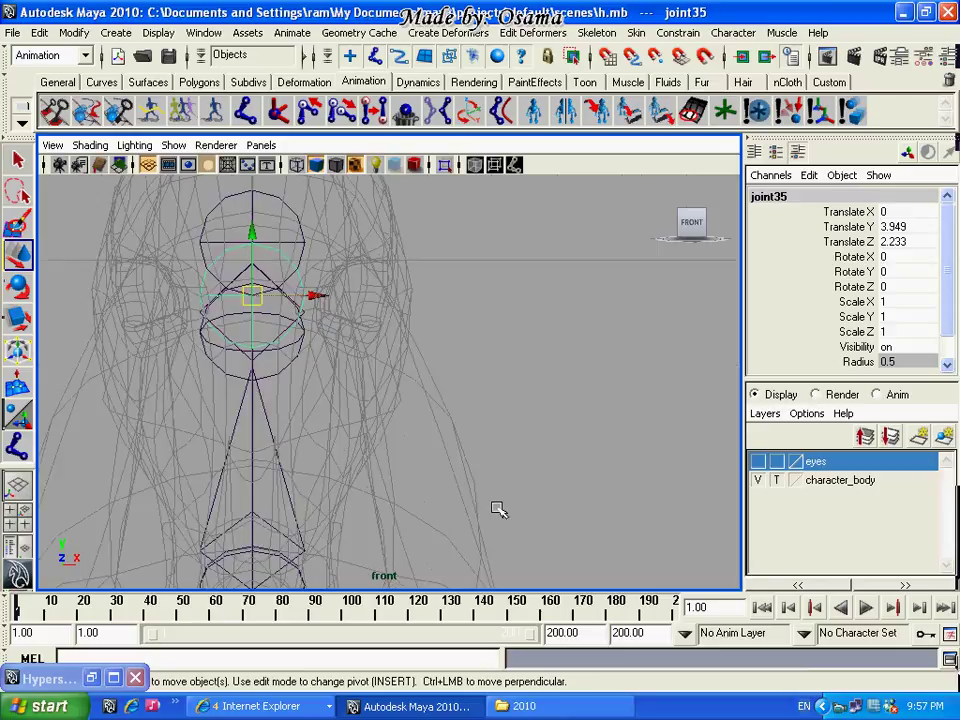
Show the eyes layer, key the L_eye eyeball and cut its keys
{"action": "left_click", "coordinate": [758, 462]}
{"action": "left_click", "coordinate": [379, 289]}
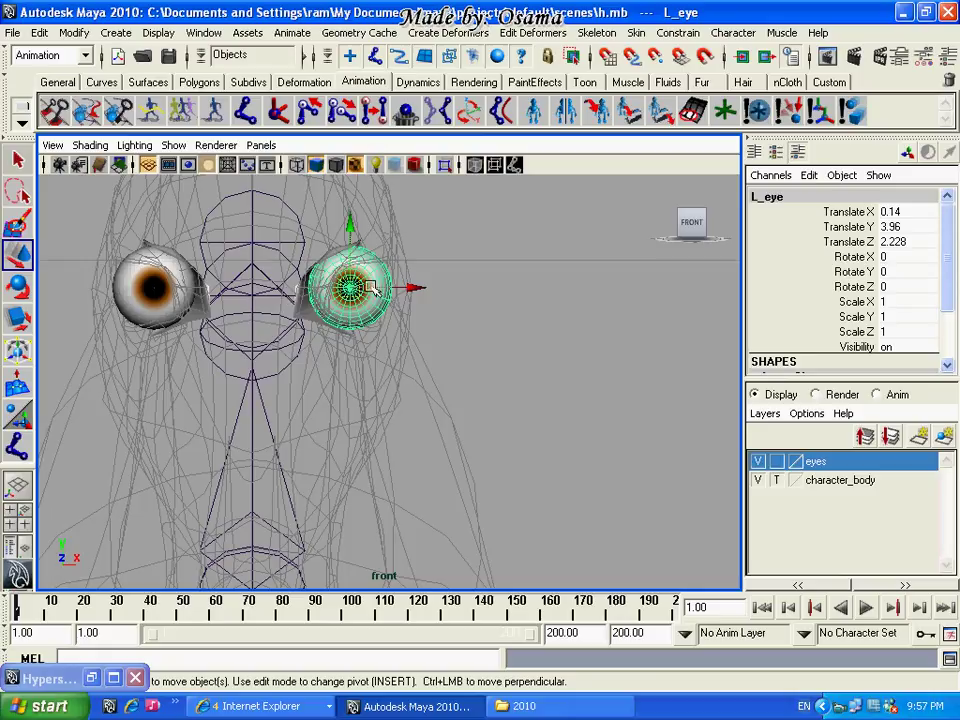
{"action": "key", "text": "s"}
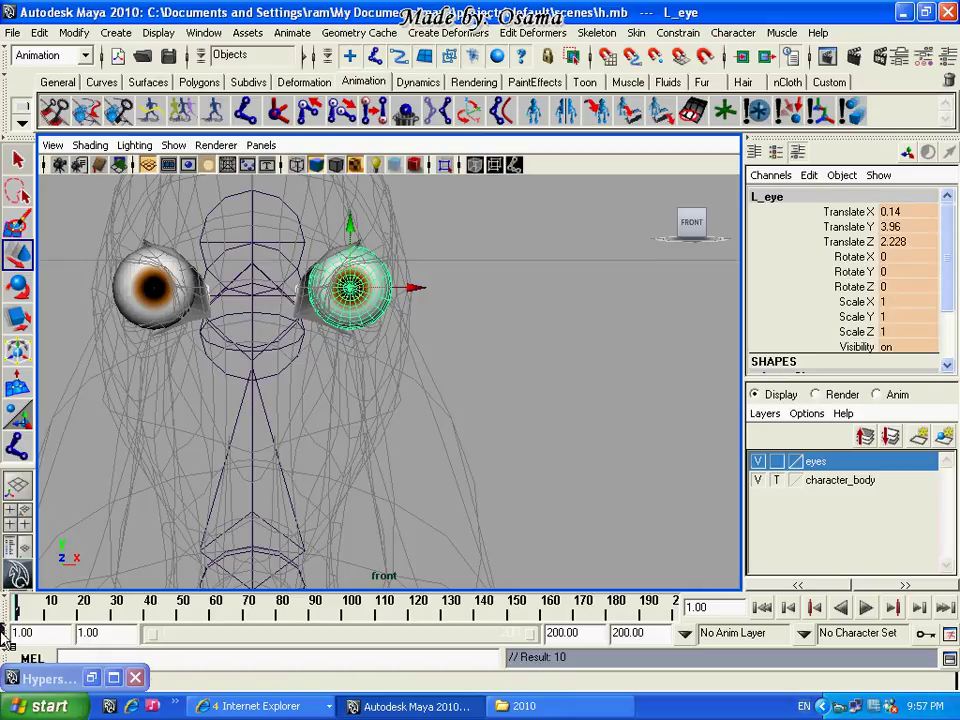
{"action": "right_click", "coordinate": [16, 618]}
{"action": "left_click", "coordinate": [30, 473]}
Paste the eyeball's key onto joint35 to centre it in the other eye, then delete the key
{"action": "left_click", "coordinate": [289, 279]}
{"action": "left_click", "coordinate": [326, 309]}
{"action": "key", "text": "space"}
{"action": "left_click_drag", "start_coordinate": [495, 340], "coordinate": [364, 392]}
{"action": "right_click_drag", "start_coordinate": [255, 318], "coordinate": [377, 420], "text": "alt"}
{"action": "mouse_move", "coordinate": [377, 420]}
{"action": "left_mouse_down", "text": "alt"}
{"action": "mouse_move", "coordinate": [407, 360]}
{"action": "mouse_move", "coordinate": [405, 395]}
{"action": "left_mouse_up", "text": "alt"}
{"action": "key", "text": "space"}
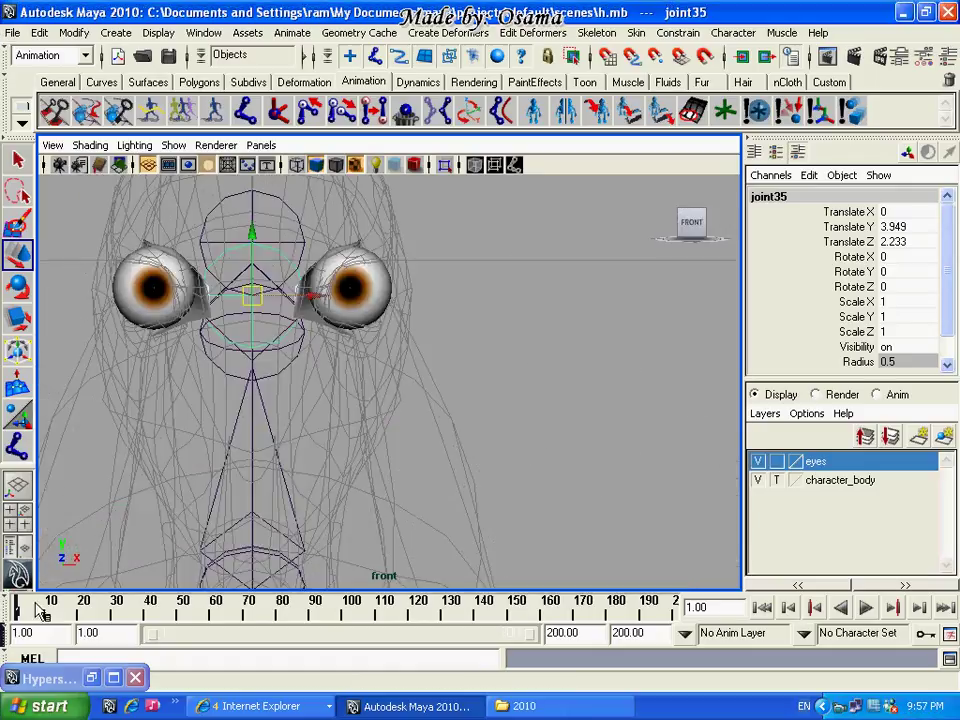
{"action": "right_click", "coordinate": [17, 608]}
{"action": "mouse_move", "coordinate": [42, 504]}
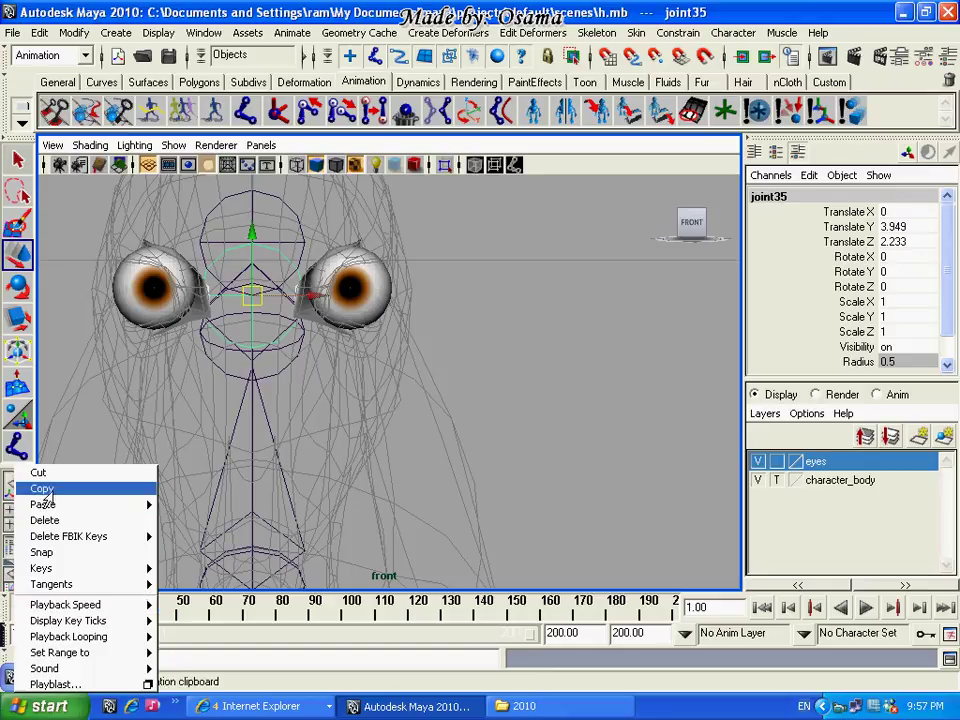
{"action": "left_click", "coordinate": [186, 504]}
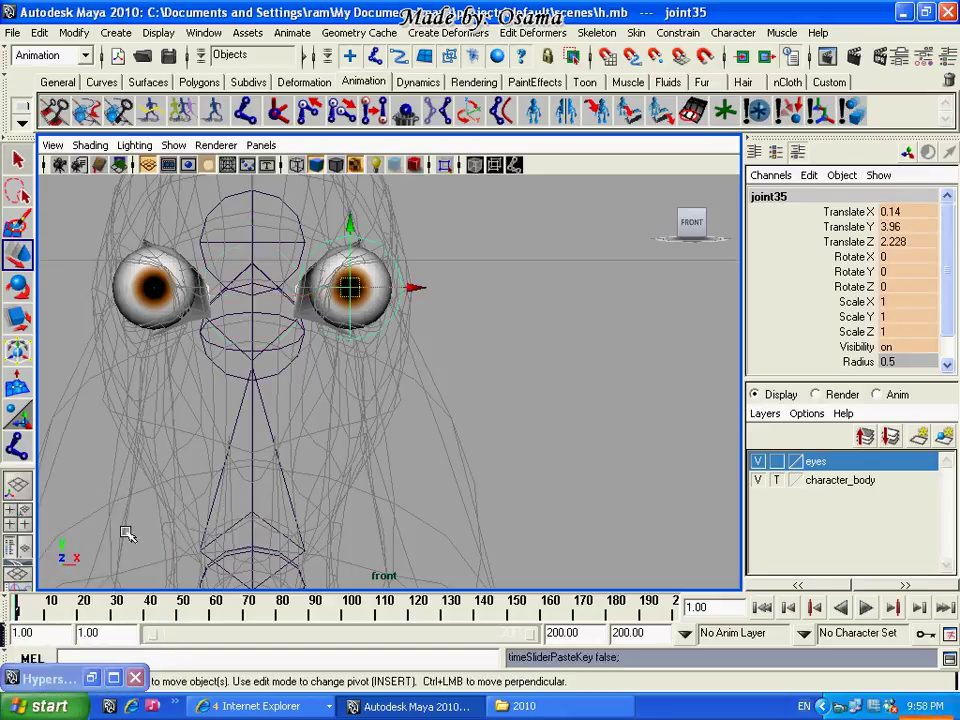
{"action": "right_click", "coordinate": [17, 612]}
{"action": "left_click", "coordinate": [64, 520]}
Set joint35's radius to 0.3 and check its centring in wireframe
{"action": "scroll", "coordinate": [950, 342], "scroll_direction": "down", "scroll_amount": 1}
{"action": "left_click", "coordinate": [910, 334]}
{"action": "key", "text": "Return"}
{"action": "key", "text": "f"}
{"action": "key", "text": "4"}
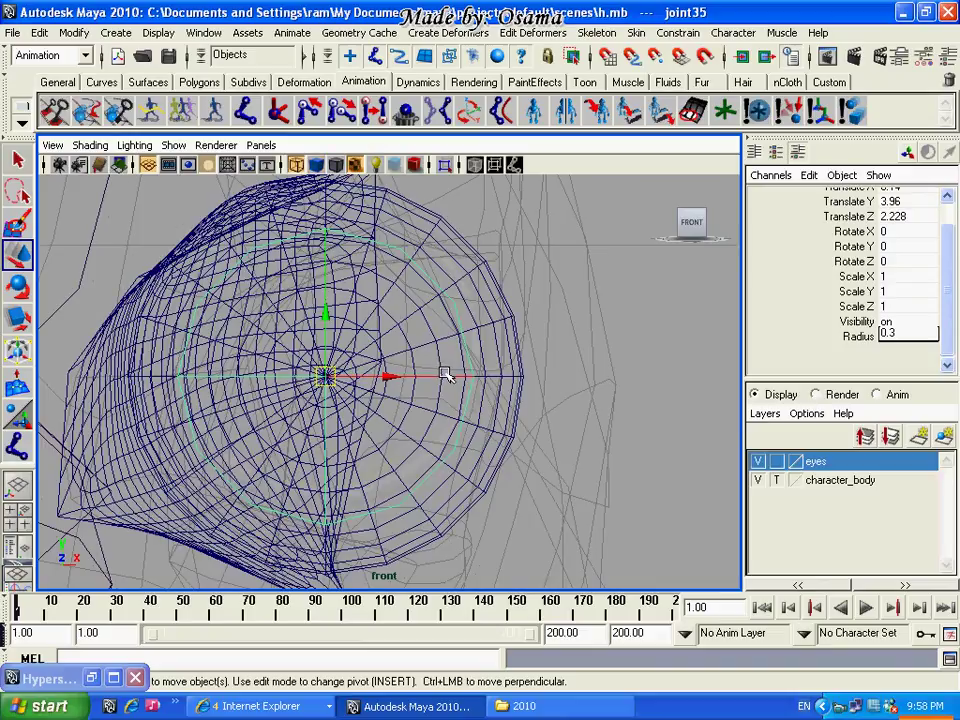
{"action": "key", "text": "5"}
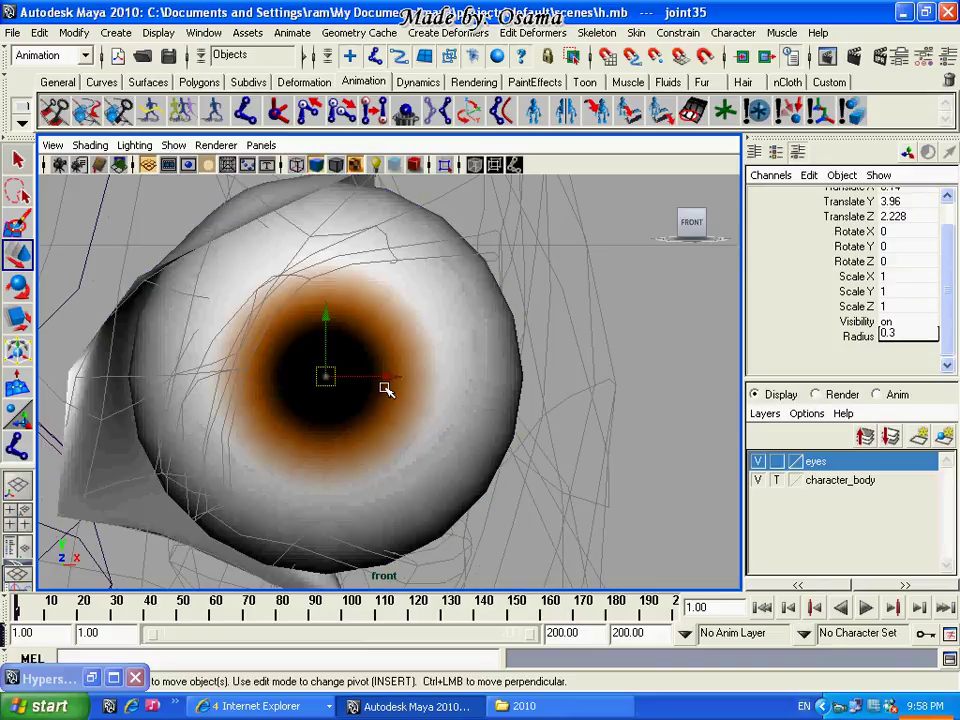
{"action": "right_click_drag", "start_coordinate": [600, 435], "coordinate": [530, 443], "text": "alt"}
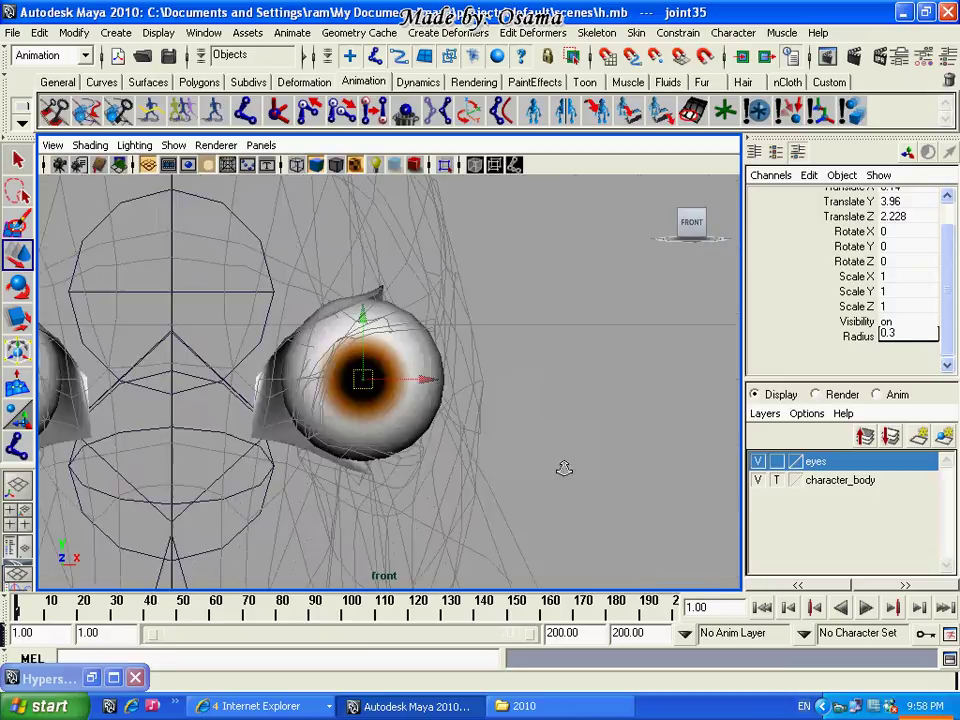
{"action": "scroll", "coordinate": [530, 443], "scroll_direction": "up", "scroll_amount": 2}
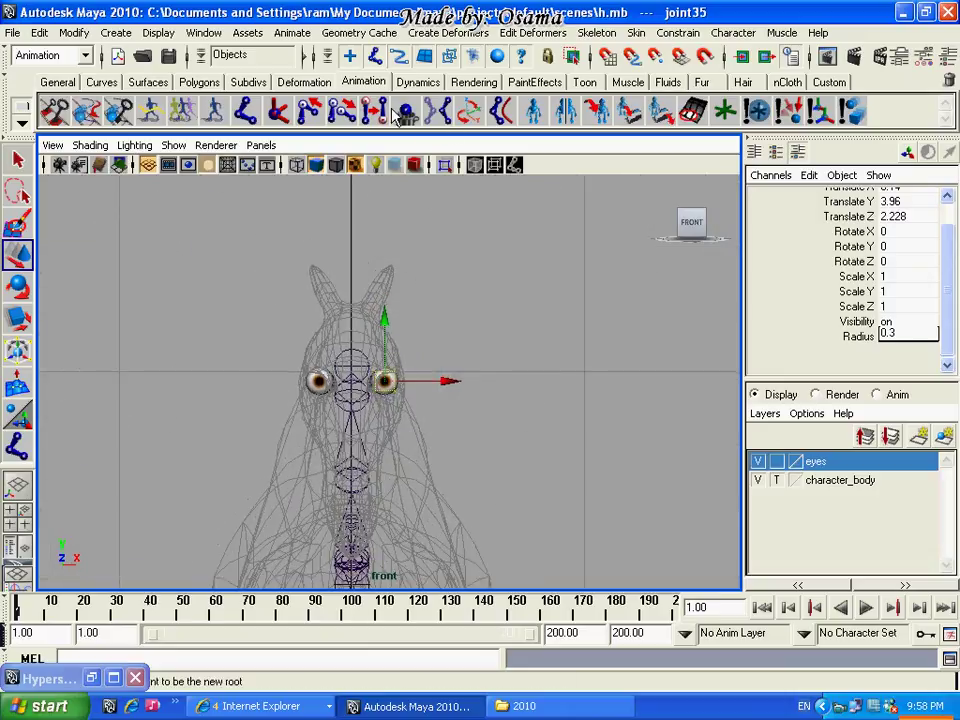
{"action": "key", "text": "Return"}
Frame the horse's head in side view and hide the eyes layer
{"action": "left_click", "coordinate": [448, 377]}
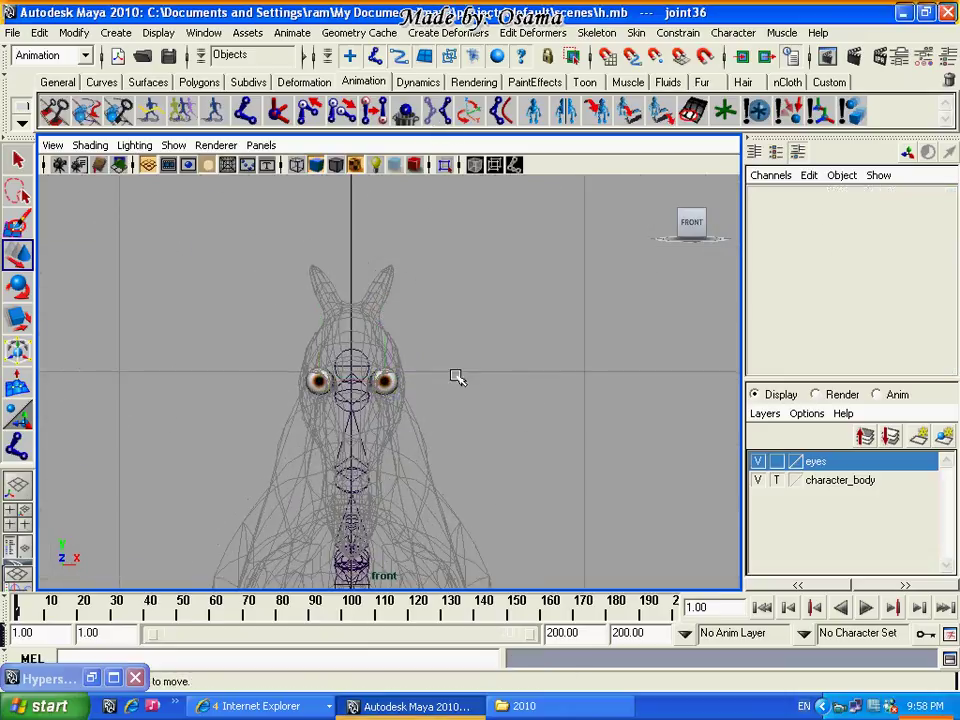
{"action": "key", "text": "space"}
{"action": "left_click_drag", "start_coordinate": [448, 377], "coordinate": [467, 373]}
{"action": "middle_click_drag", "start_coordinate": [577, 338], "coordinate": [411, 493], "text": "alt"}
{"action": "middle_click_drag", "start_coordinate": [510, 390], "coordinate": [600, 398], "text": "alt"}
{"action": "left_click", "coordinate": [758, 461]}
Draw the three-joint ear chain joint37–joint39 up into the horse's ear in side view
{"action": "left_click", "coordinate": [17, 447]}
{"action": "right_click_drag", "start_coordinate": [315, 291], "coordinate": [575, 410], "text": "alt"}
{"action": "right_click_drag", "start_coordinate": [471, 391], "coordinate": [491, 531], "text": "alt"}
{"action": "left_click", "coordinate": [489, 514]}
{"action": "left_click", "coordinate": [341, 292]}
{"action": "mouse_move", "coordinate": [341, 292]}
{"action": "right_mouse_down", "text": "alt"}
{"action": "mouse_move", "coordinate": [281, 339]}
{"action": "mouse_move", "coordinate": [242, 287]}
{"action": "mouse_move", "coordinate": [374, 360]}
{"action": "right_mouse_up", "text": "alt"}
{"action": "left_click", "coordinate": [374, 360]}
{"action": "scroll", "coordinate": [420, 409], "scroll_direction": "up", "scroll_amount": 5}
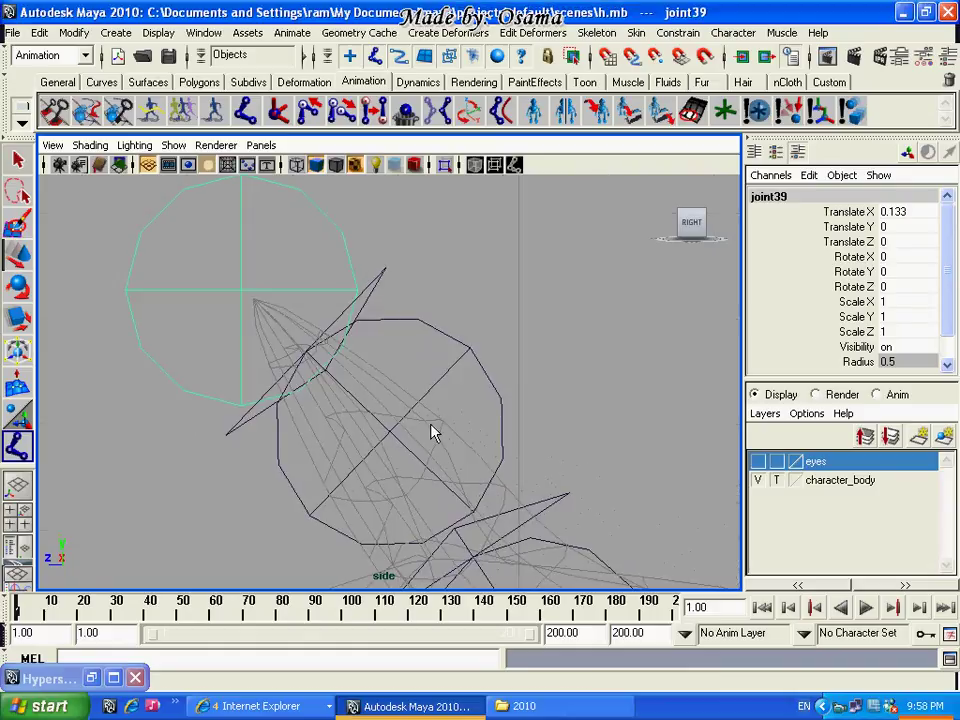
{"action": "left_click", "coordinate": [22, 255]}
Set the ear tip joint's radius to 0.1 and lower it slightly
{"action": "left_click", "coordinate": [904, 361]}
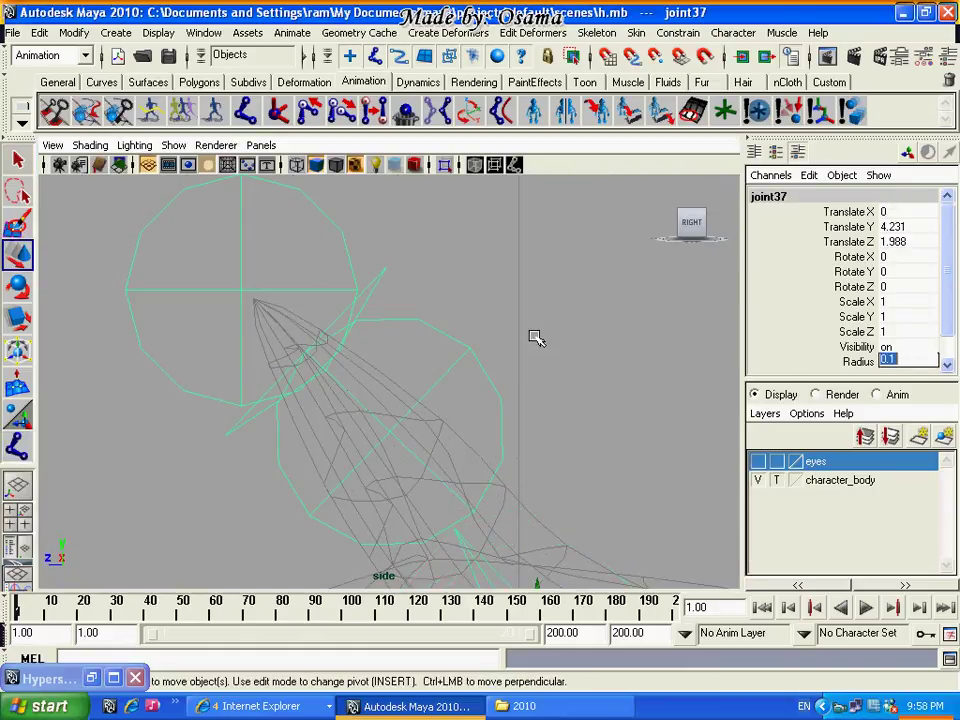
{"action": "left_click", "coordinate": [362, 265]}
{"action": "left_click", "coordinate": [900, 361]}
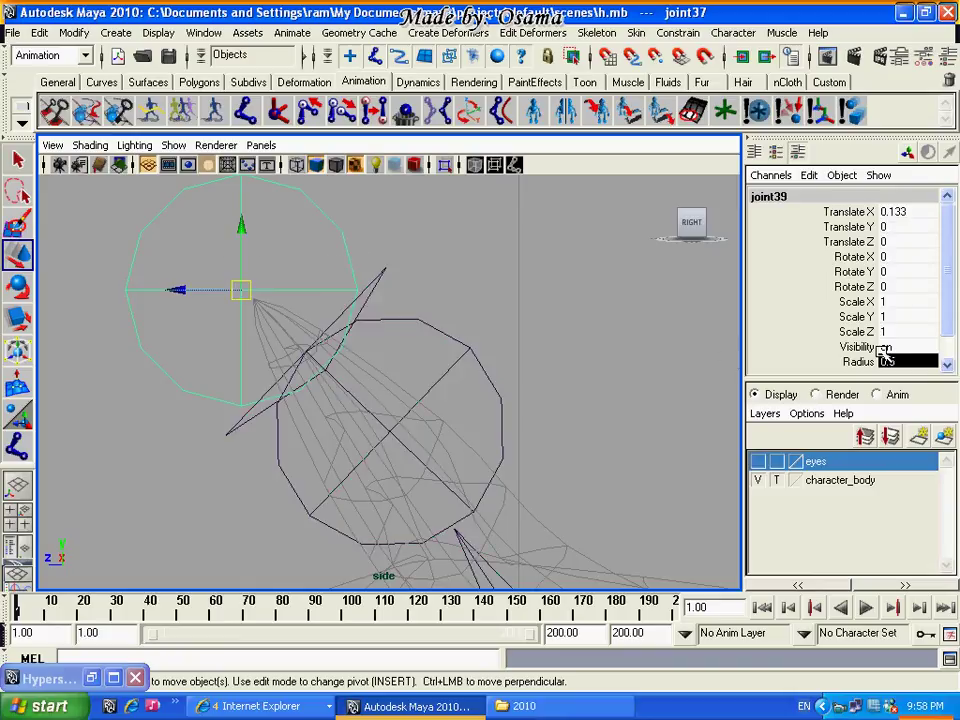
{"action": "type", "text": "0.1"}
{"action": "key", "text": "Return"}
{"action": "left_click_drag", "start_coordinate": [253, 290], "coordinate": [270, 322]}
Set the middle ear joint's radius to 0.2 and the root joint's radius to 0.3
{"action": "left_click_drag", "start_coordinate": [567, 305], "coordinate": [470, 380]}
{"action": "left_click", "coordinate": [917, 360]}
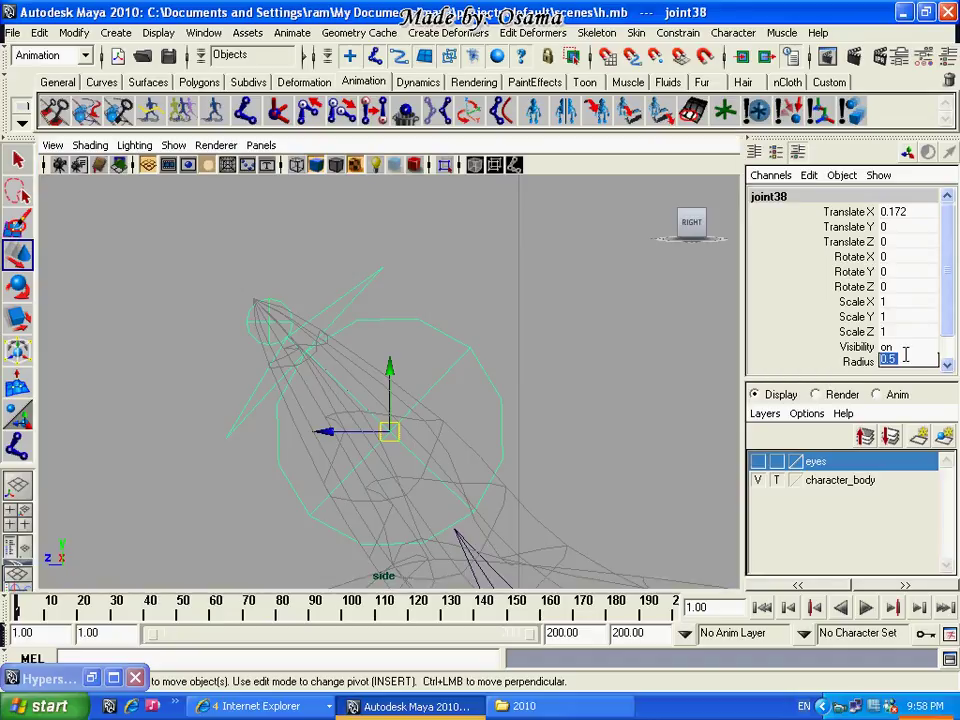
{"action": "type", "text": "0.2"}
{"action": "key", "text": "Return"}
{"action": "left_click_drag", "start_coordinate": [389, 432], "coordinate": [401, 476]}
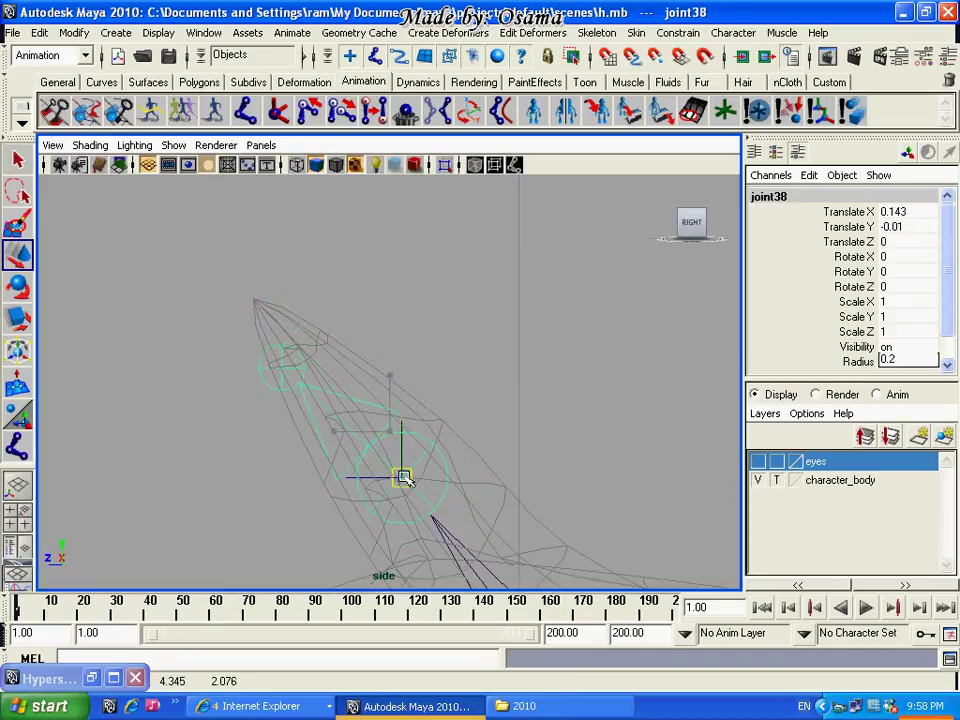
{"action": "middle_click_drag", "start_coordinate": [511, 509], "coordinate": [548, 533], "text": "alt"}
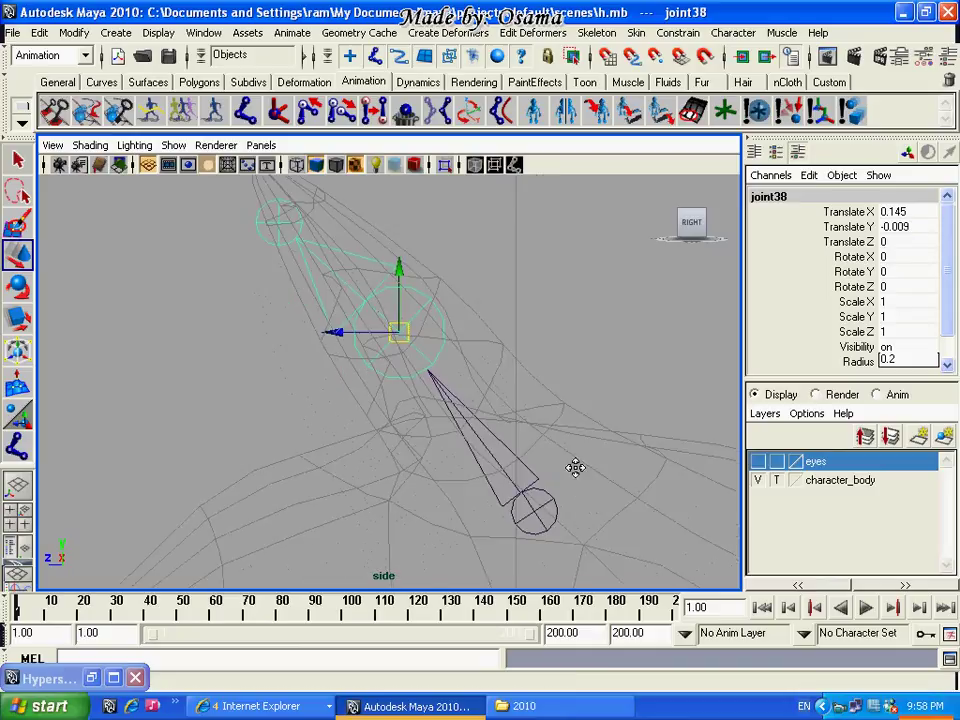
{"action": "left_click", "coordinate": [536, 515]}
{"action": "left_click", "coordinate": [889, 361]}
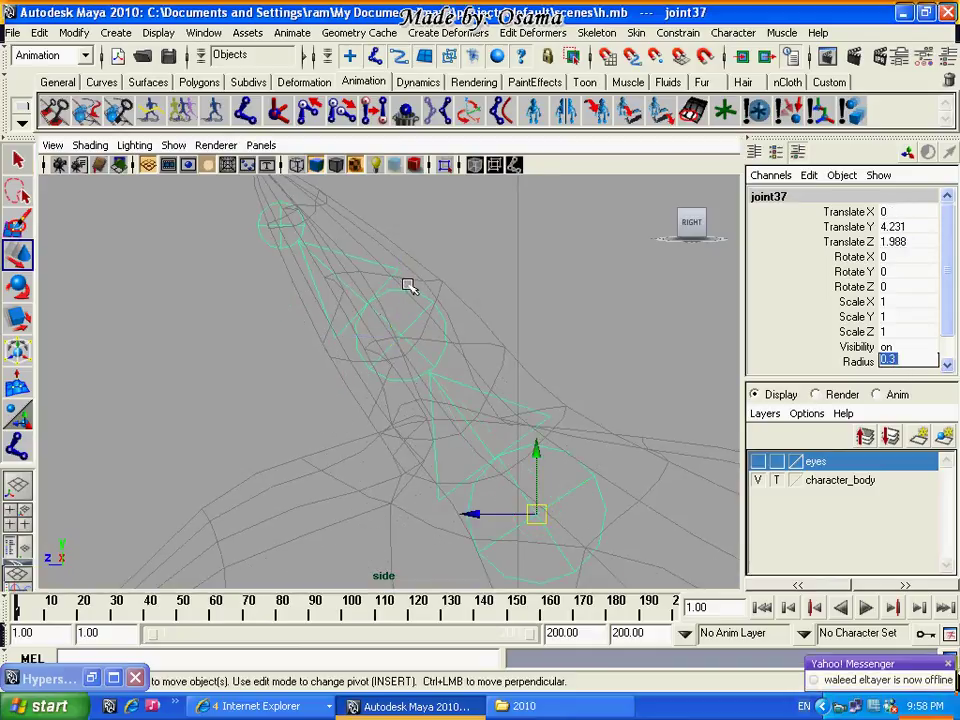
Fine-tune the positions of the root, middle and tip ear joints in side view
{"action": "middle_click_drag", "start_coordinate": [251, 213], "coordinate": [328, 326], "text": "alt"}
{"action": "left_click", "coordinate": [477, 415]}
{"action": "mouse_move", "coordinate": [225, 246]}
{"action": "left_mouse_down"}
{"action": "mouse_move", "coordinate": [323, 327]}
{"action": "mouse_move", "coordinate": [313, 288]}
{"action": "left_mouse_up"}
{"action": "middle_click_drag", "start_coordinate": [480, 390], "coordinate": [461, 332], "text": "alt"}
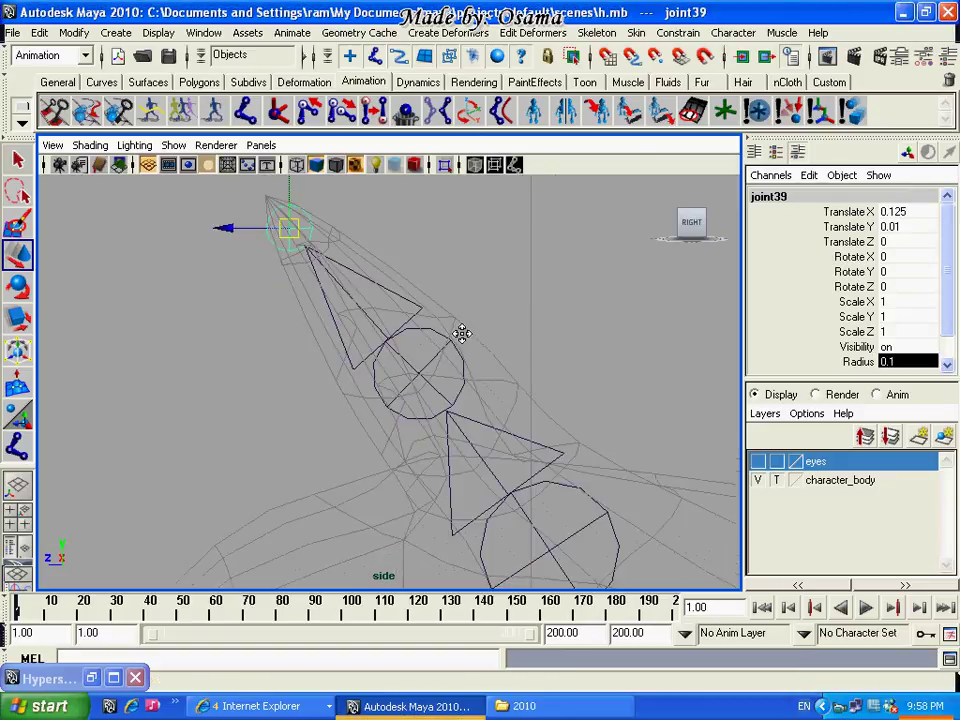
{"action": "left_click", "coordinate": [553, 546]}
{"action": "left_click_drag", "start_coordinate": [553, 546], "coordinate": [561, 553]}
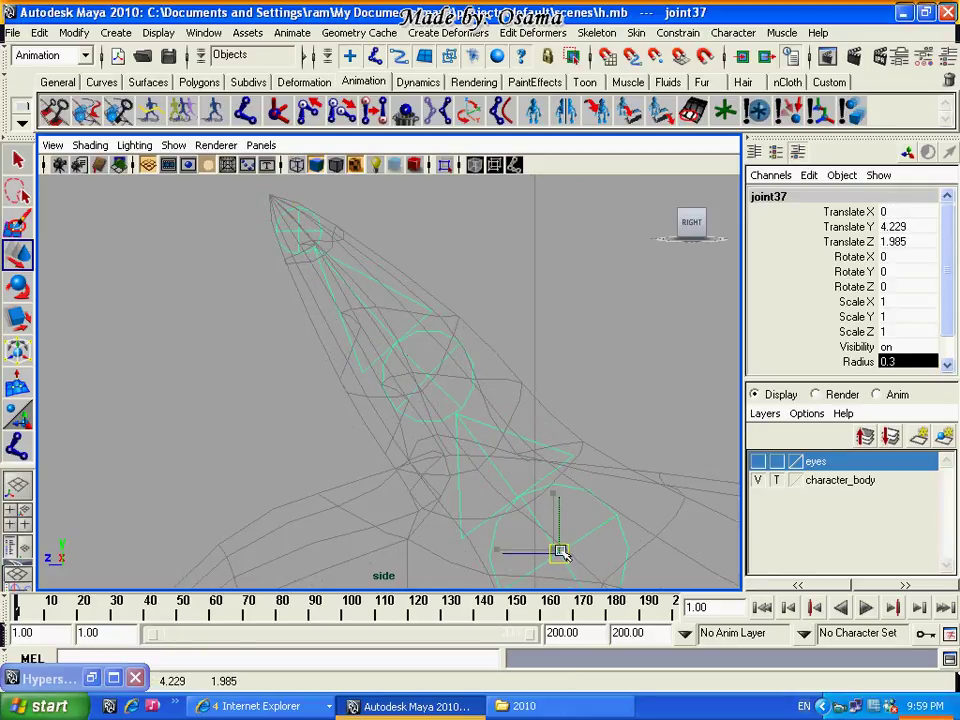
{"action": "middle_click_drag", "start_coordinate": [677, 497], "coordinate": [684, 463], "text": "alt"}
{"action": "mouse_move", "coordinate": [553, 491]}
{"action": "left_mouse_down"}
{"action": "mouse_move", "coordinate": [536, 480]}
{"action": "mouse_move", "coordinate": [532, 458]}
{"action": "left_mouse_up"}
{"action": "middle_click_drag", "start_coordinate": [294, 231], "coordinate": [333, 333], "text": "alt"}
{"action": "left_click", "coordinate": [443, 372]}
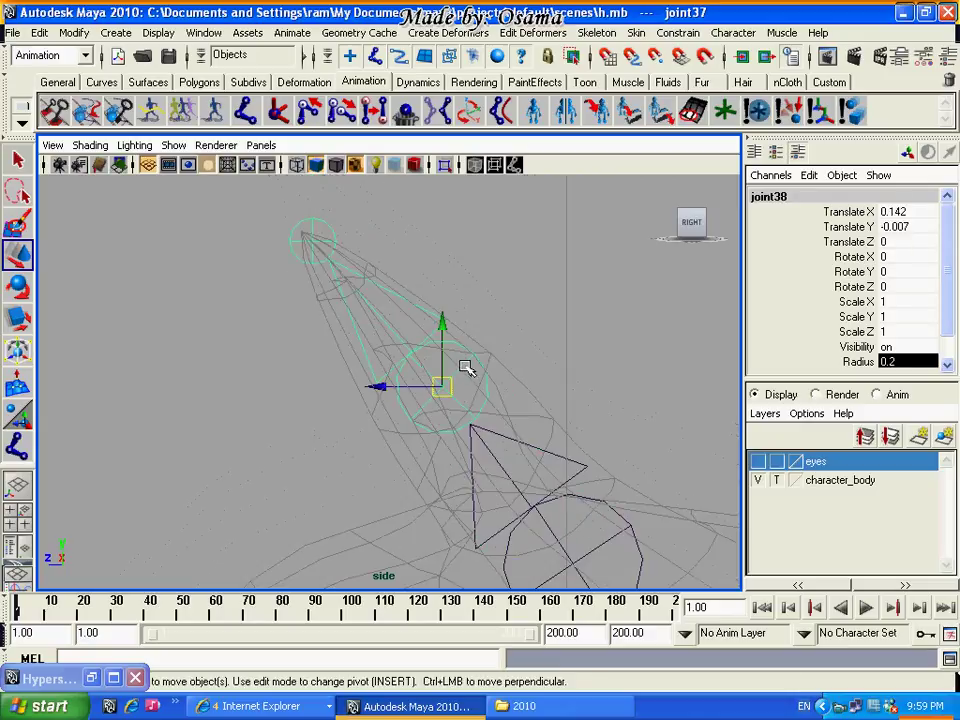
{"action": "left_click_drag", "start_coordinate": [441, 378], "coordinate": [450, 405]}
In front view, shift the ear chain and middle joint sideways into the ear
{"action": "key", "text": "space"}
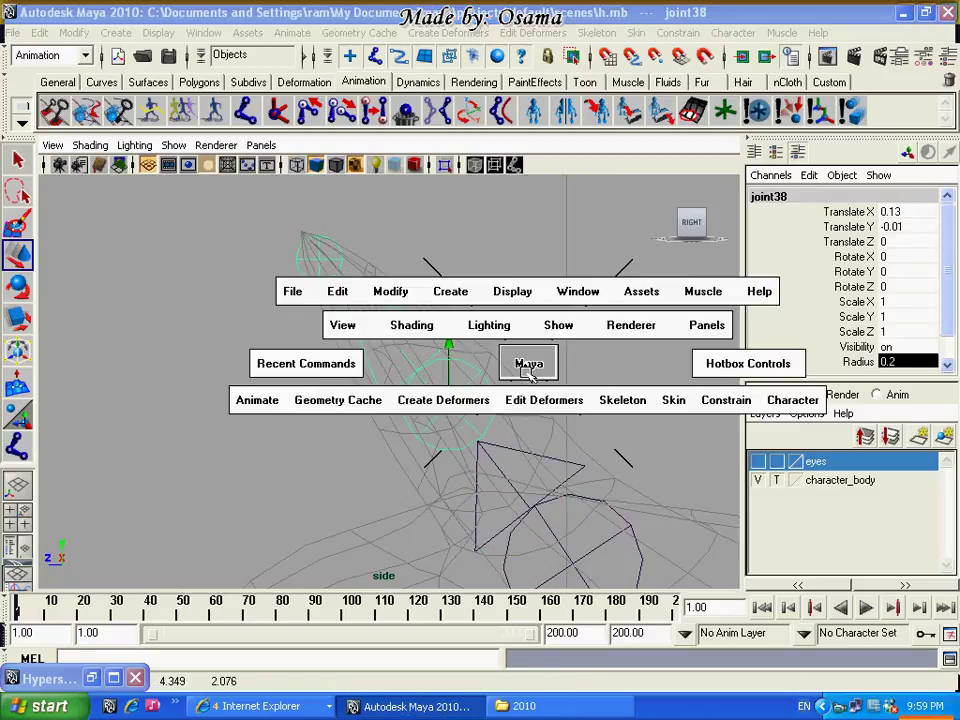
{"action": "left_click_drag", "start_coordinate": [525, 364], "coordinate": [525, 398]}
{"action": "scroll", "coordinate": [445, 346], "scroll_direction": "up", "scroll_amount": 5}
{"action": "left_click", "coordinate": [348, 444]}
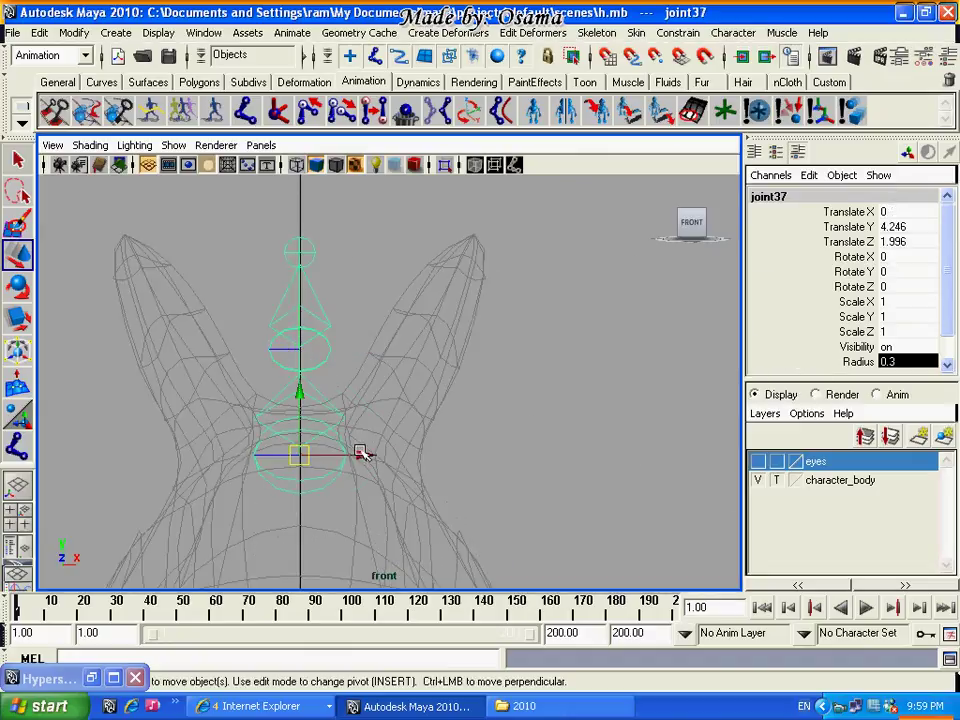
{"action": "left_click_drag", "start_coordinate": [362, 453], "coordinate": [424, 386]}
{"action": "mouse_move", "coordinate": [308, 318]}
{"action": "left_mouse_down"}
{"action": "mouse_move", "coordinate": [447, 377]}
{"action": "mouse_move", "coordinate": [430, 362]}
{"action": "mouse_move", "coordinate": [480, 349]}
{"action": "left_mouse_up"}
{"action": "left_click_drag", "start_coordinate": [385, 226], "coordinate": [530, 265]}
{"action": "right_click_drag", "start_coordinate": [526, 397], "coordinate": [477, 387], "text": "alt"}
Check the ear chain in perspective view, then return to the side view
{"action": "key", "text": "space"}
{"action": "mouse_move", "coordinate": [418, 355]}
{"action": "left_mouse_down"}
{"action": "mouse_move", "coordinate": [501, 384]}
{"action": "mouse_move", "coordinate": [467, 349]}
{"action": "mouse_move", "coordinate": [403, 347]}
{"action": "mouse_move", "coordinate": [415, 347]}
{"action": "mouse_move", "coordinate": [428, 302]}
{"action": "left_mouse_up"}
{"action": "key", "text": "space"}
{"action": "left_click", "coordinate": [17, 447]}
Draw joint40, joint41 and joint42 from the upper head down the muzzle toward the nose
{"action": "scroll", "coordinate": [435, 439], "scroll_direction": "down", "scroll_amount": 3}
{"action": "scroll", "coordinate": [435, 439], "scroll_direction": "down", "scroll_amount": 2}
{"action": "scroll", "coordinate": [316, 412], "scroll_direction": "up", "scroll_amount": 3}
{"action": "scroll", "coordinate": [316, 412], "scroll_direction": "up", "scroll_amount": 1}
{"action": "scroll", "coordinate": [316, 412], "scroll_direction": "up", "scroll_amount": 3}
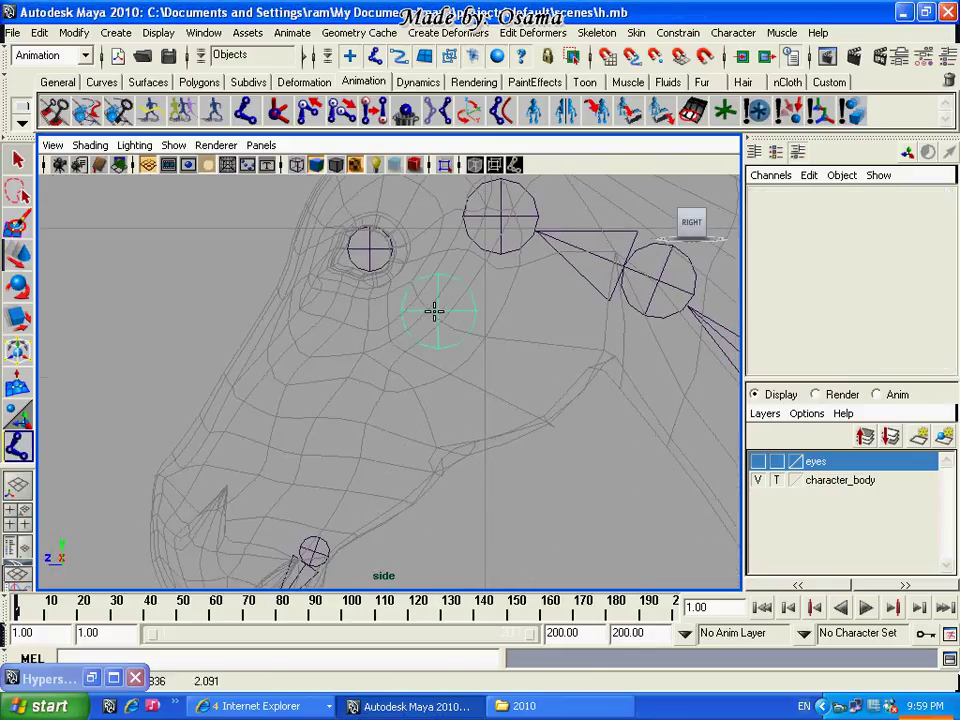
{"action": "middle_click_drag", "start_coordinate": [393, 378], "coordinate": [447, 291], "text": "alt"}
{"action": "left_click_drag", "start_coordinate": [347, 400], "coordinate": [334, 398]}
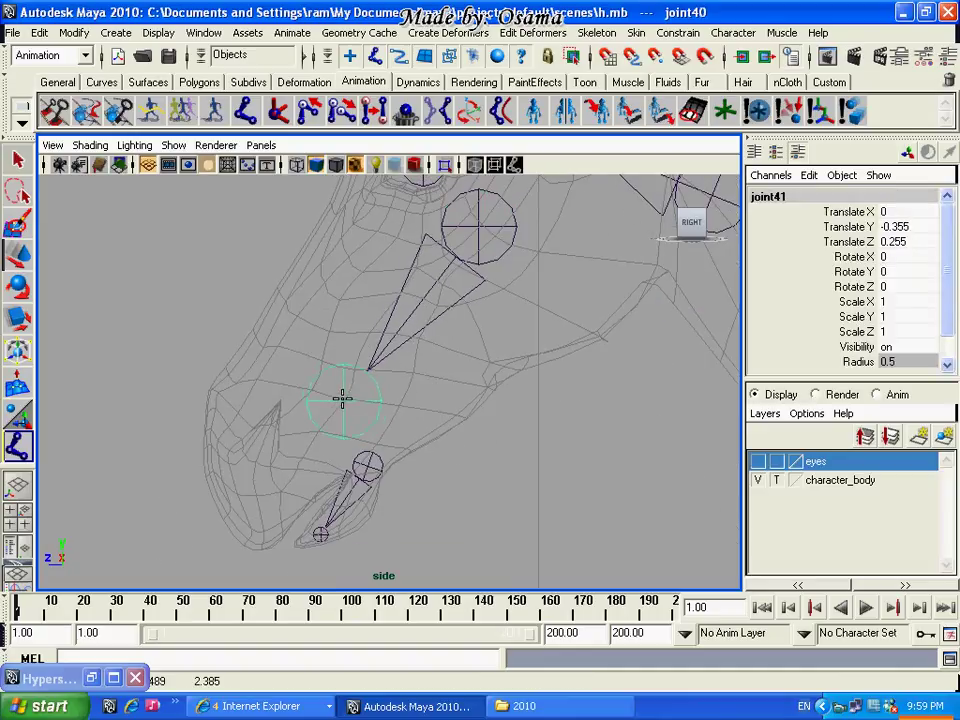
{"action": "key", "text": "Return"}
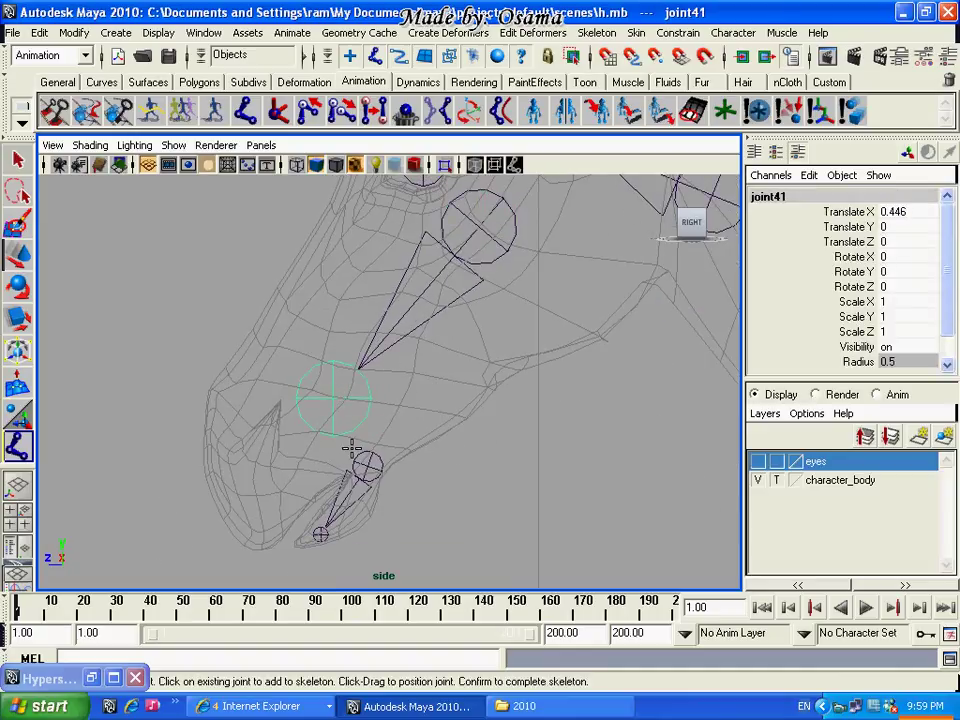
{"action": "left_click", "coordinate": [268, 454]}
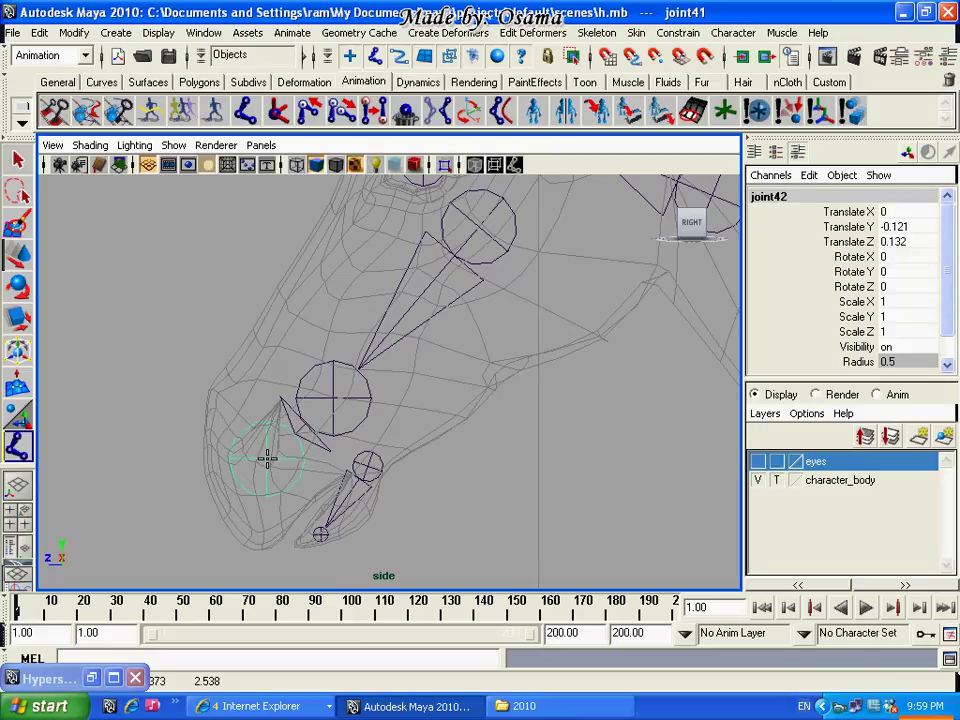
{"action": "key", "text": "w"}
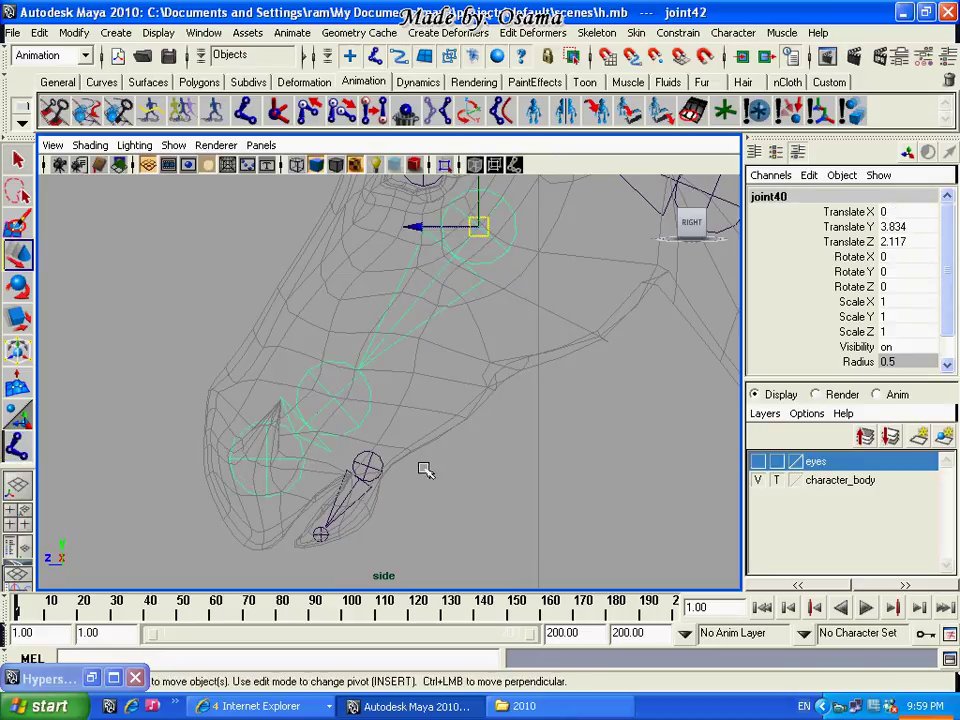
Orbit the perspective view to see the fully rigged horse from the front
{"action": "mouse_move", "coordinate": [498, 394]}
{"action": "right_mouse_down", "text": "alt"}
{"action": "mouse_move", "coordinate": [449, 420]}
{"action": "mouse_move", "coordinate": [458, 422]}
{"action": "right_mouse_up", "text": "alt"}
{"action": "key", "text": "space"}
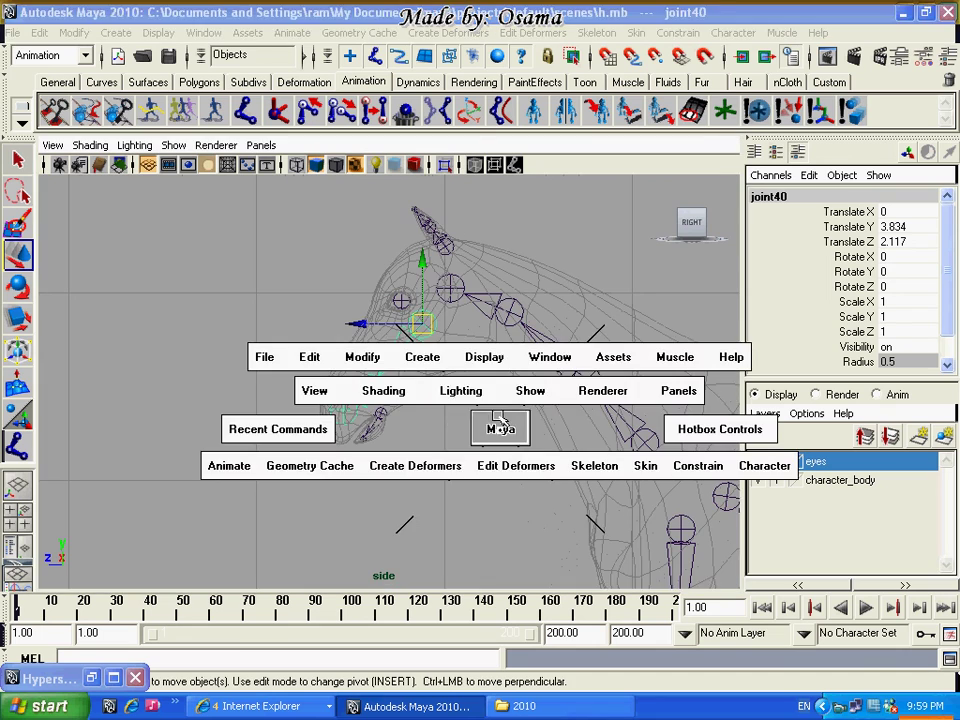
{"action": "mouse_move", "coordinate": [501, 426]}
{"action": "left_mouse_down"}
{"action": "mouse_move", "coordinate": [455, 411]}
{"action": "mouse_move", "coordinate": [461, 435]}
{"action": "mouse_move", "coordinate": [553, 407]}
{"action": "left_mouse_up"}
{"action": "left_click", "coordinate": [332, 418]}
{"action": "mouse_move", "coordinate": [332, 418]}
{"action": "left_mouse_down", "text": "alt"}
{"action": "mouse_move", "coordinate": [464, 425]}
{"action": "mouse_move", "coordinate": [495, 401]}
{"action": "mouse_move", "coordinate": [489, 411]}
{"action": "mouse_move", "coordinate": [171, 416]}
{"action": "mouse_move", "coordinate": [281, 444]}
{"action": "mouse_move", "coordinate": [400, 390]}
{"action": "mouse_move", "coordinate": [480, 411]}
{"action": "left_mouse_up", "text": "alt"}
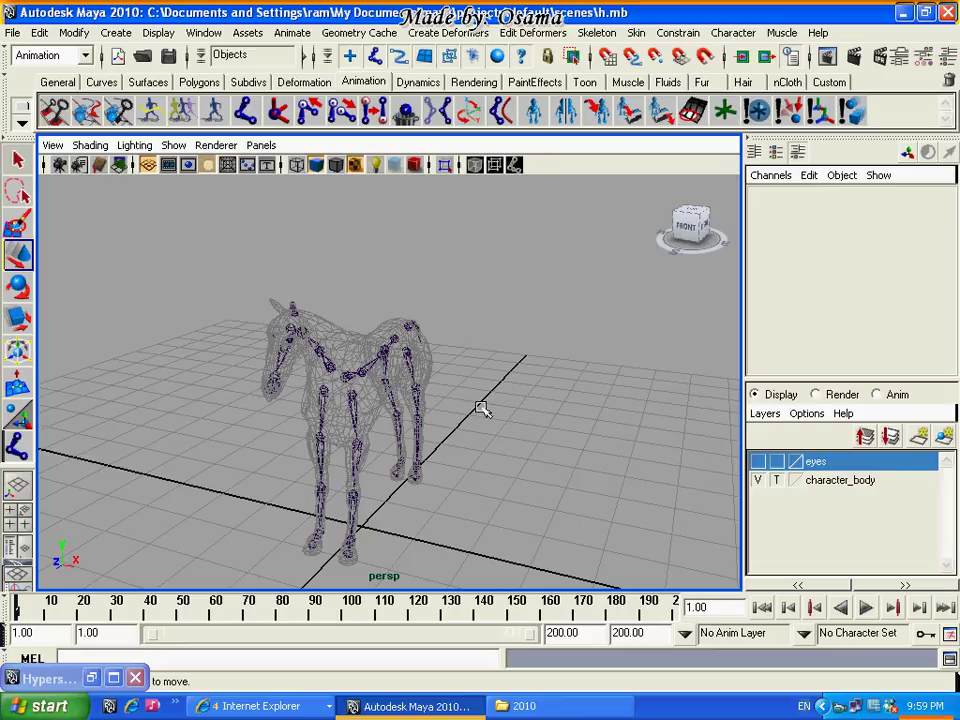